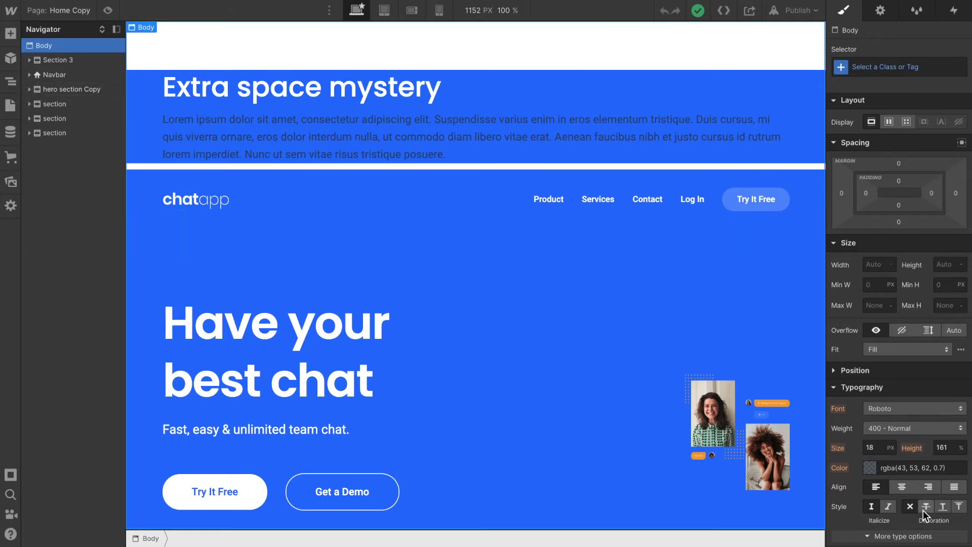
{"action": "scroll", "coordinate": [894, 354], "scroll_direction": "down", "scroll_amount": 2}
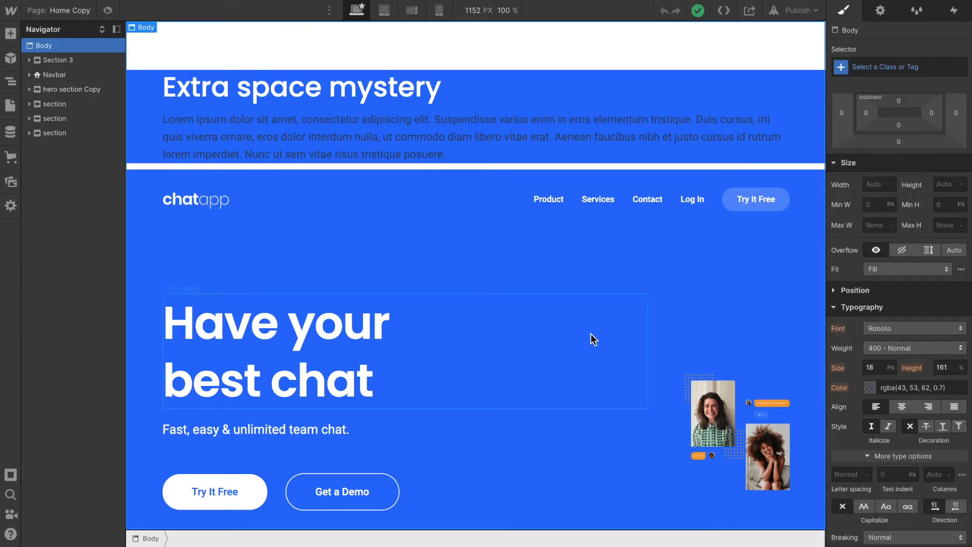
{"action": "scroll", "coordinate": [923, 277], "scroll_direction": "up", "scroll_amount": 2}
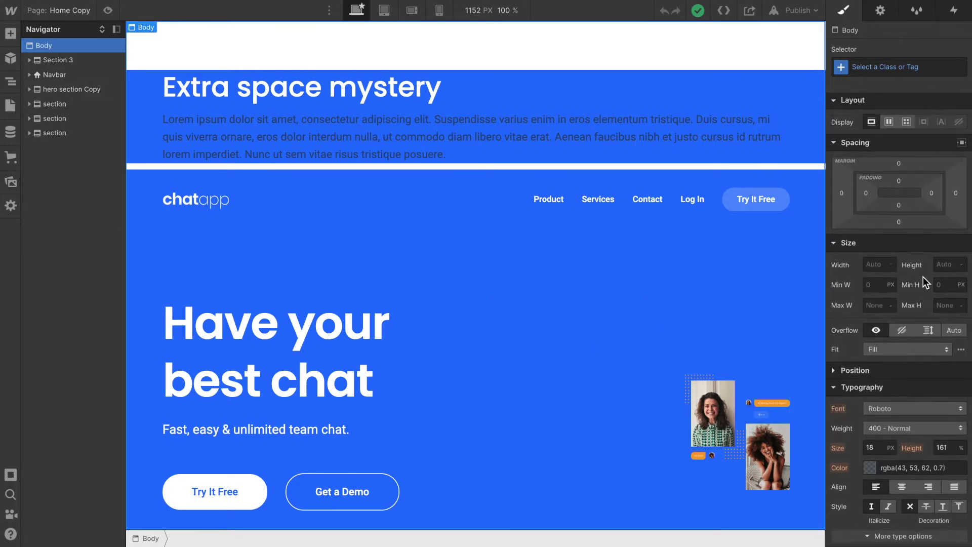
Step: Switch to the Webflow Debugging Checklist in Notion and read through its troubleshooting steps
{"action": "key", "text": "ctrl+Right"}
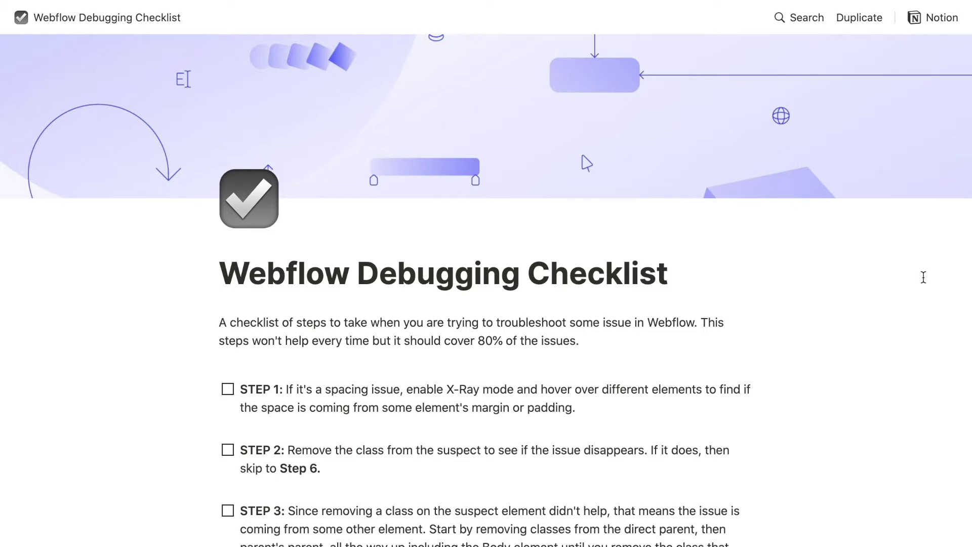
{"action": "scroll", "coordinate": [924, 277], "scroll_direction": "down", "scroll_amount": 3}
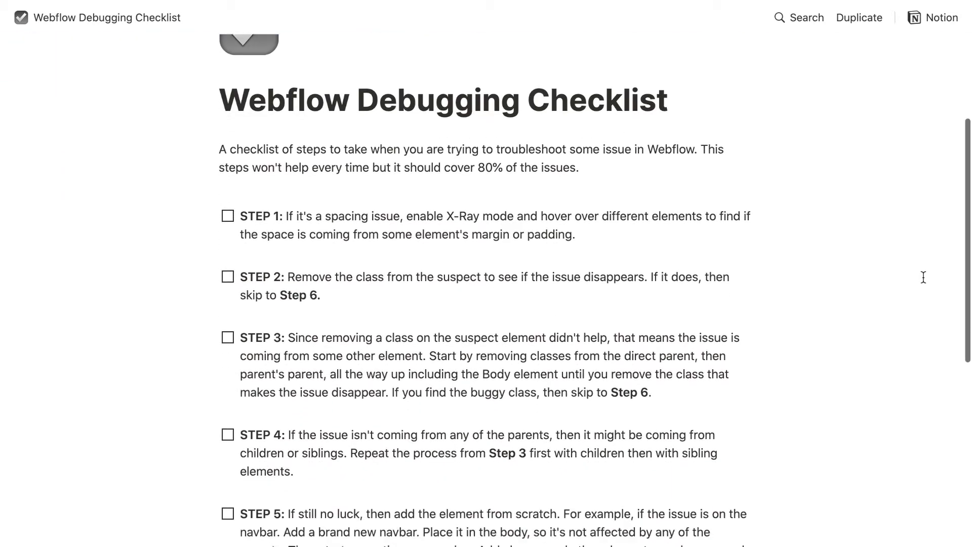
{"action": "scroll", "coordinate": [923, 277], "scroll_direction": "down", "scroll_amount": 4}
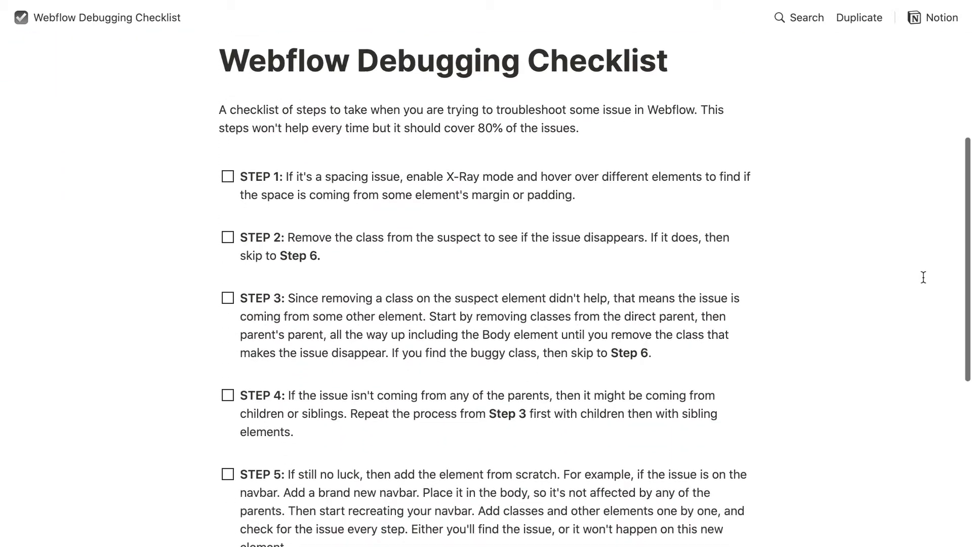
{"action": "scroll", "coordinate": [924, 277], "scroll_direction": "up", "scroll_amount": 4}
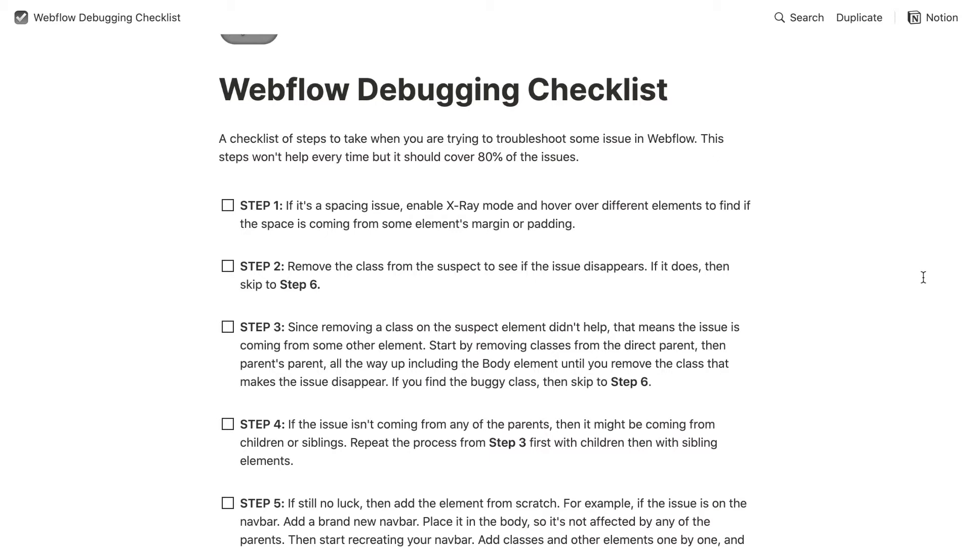
{"action": "scroll", "coordinate": [924, 277], "scroll_direction": "up", "scroll_amount": 5}
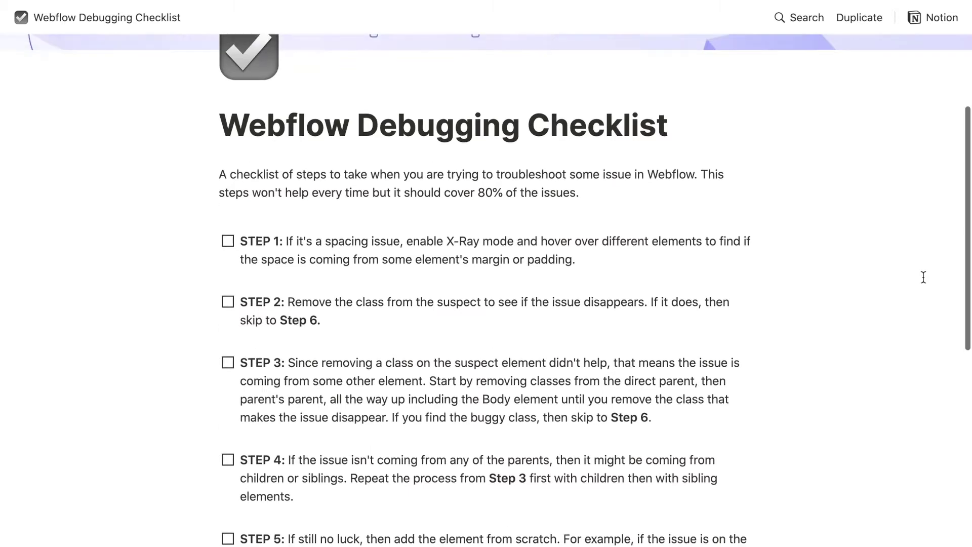
{"action": "scroll", "coordinate": [923, 277], "scroll_direction": "down", "scroll_amount": 3}
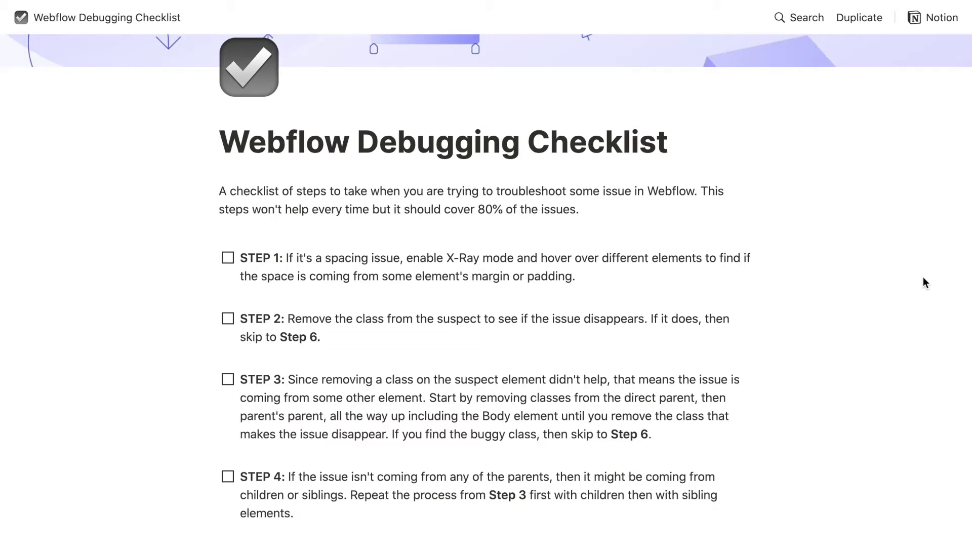
{"action": "scroll", "coordinate": [924, 278], "scroll_direction": "up", "scroll_amount": 3}
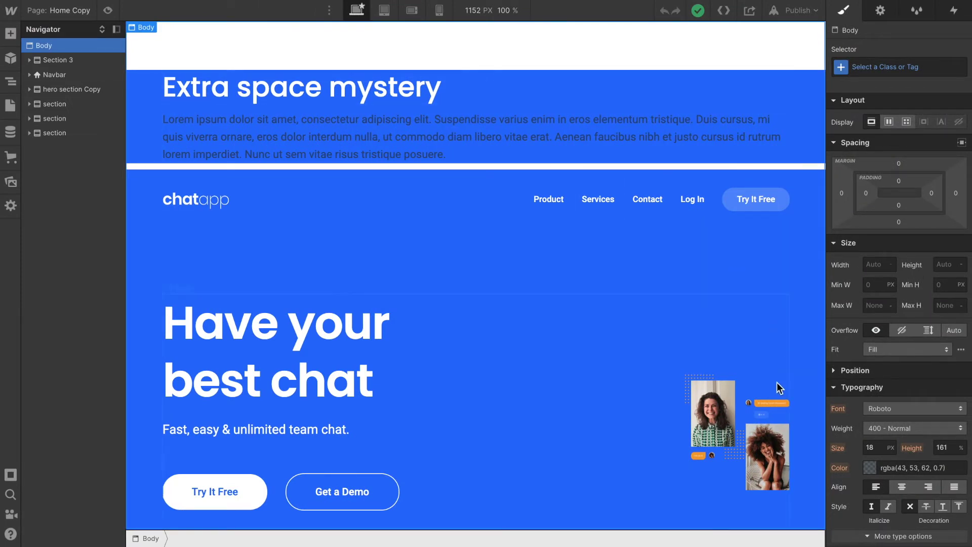
Step: Return to the Webflow Designer and examine the Home Copy page around the extra space section and hero
{"action": "scroll", "coordinate": [706, 330], "scroll_direction": "down", "scroll_amount": 3}
{"action": "scroll", "coordinate": [705, 330], "scroll_direction": "up", "scroll_amount": 3}
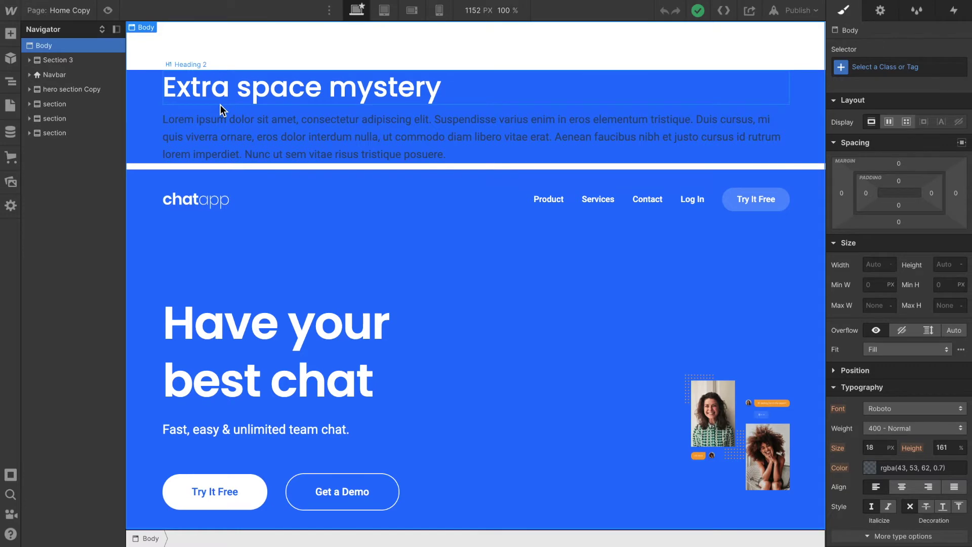
{"action": "scroll", "coordinate": [221, 105], "scroll_direction": "down", "scroll_amount": 5}
{"action": "scroll", "coordinate": [220, 105], "scroll_direction": "down", "scroll_amount": 5}
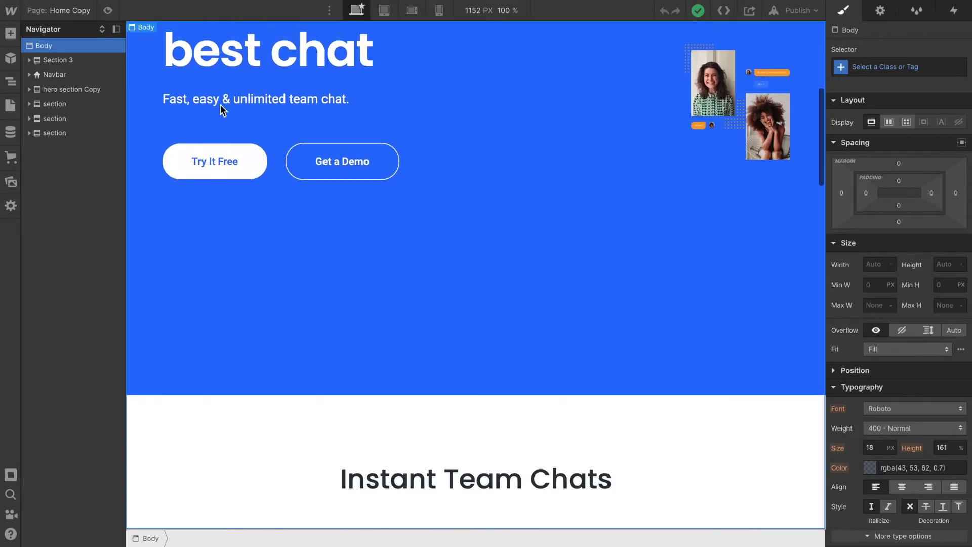
{"action": "scroll", "coordinate": [221, 105], "scroll_direction": "up", "scroll_amount": 10}
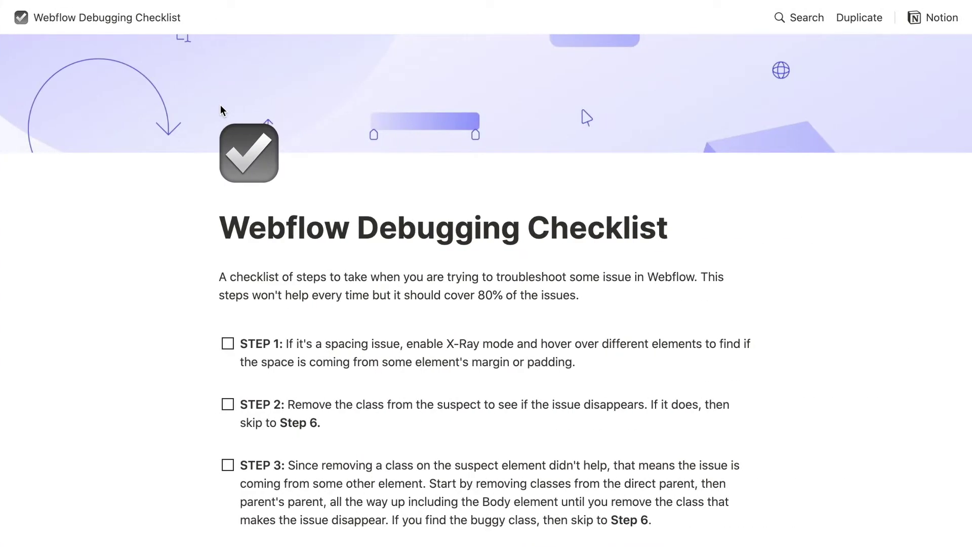
Step: Review Step 1 of the debugging checklist in Notion and enable X-ray mode on the Webflow canvas
{"action": "scroll", "coordinate": [221, 104], "scroll_direction": "down", "scroll_amount": 5}
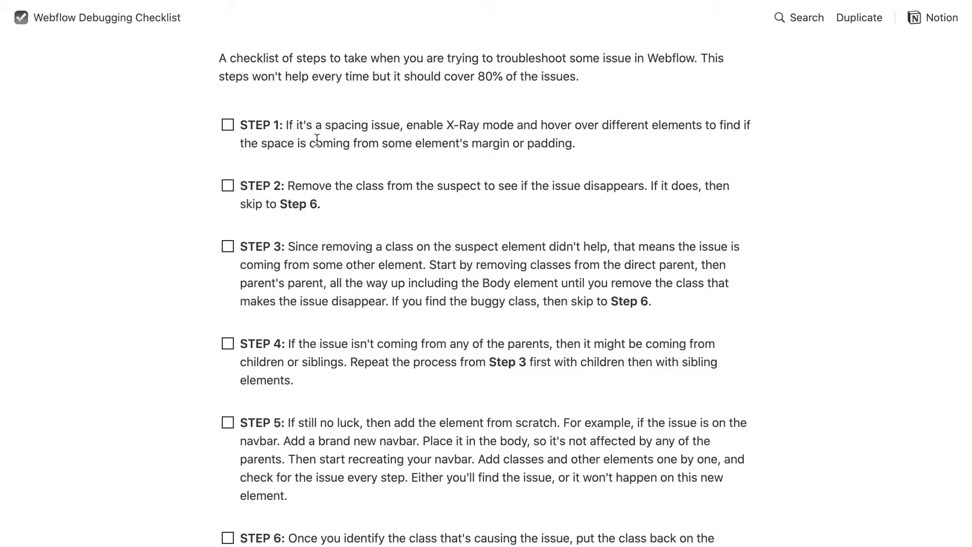
{"action": "triple_click", "coordinate": [317, 139]}
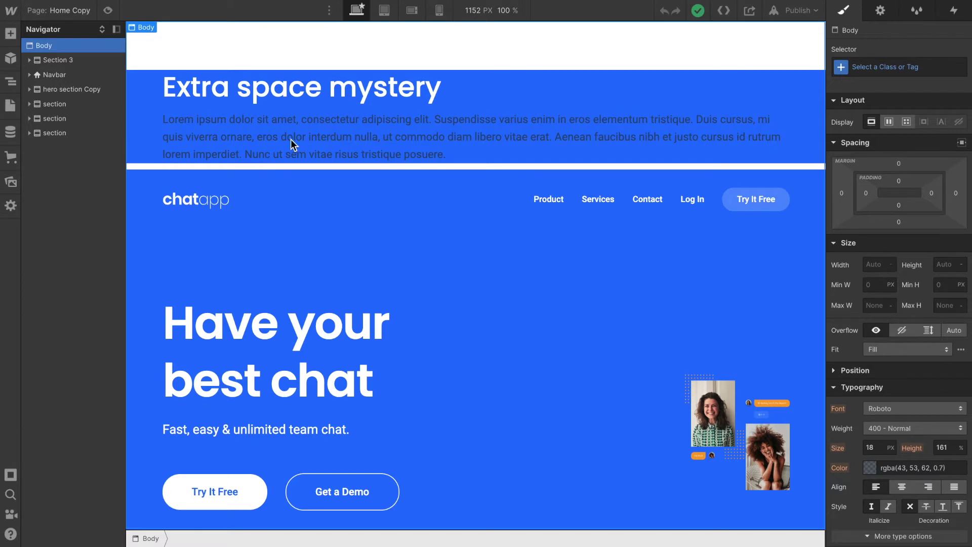
{"action": "left_click", "coordinate": [509, 9]}
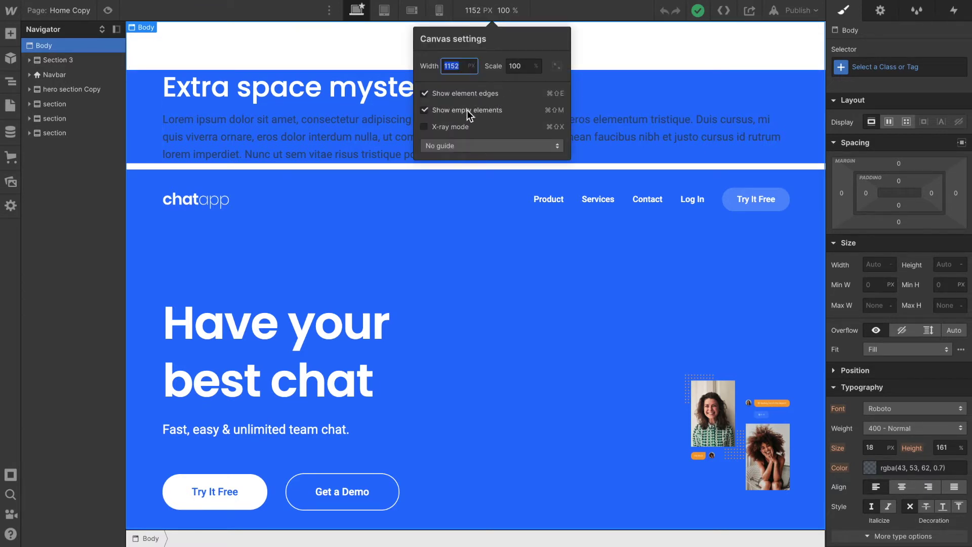
{"action": "left_click", "coordinate": [445, 127]}
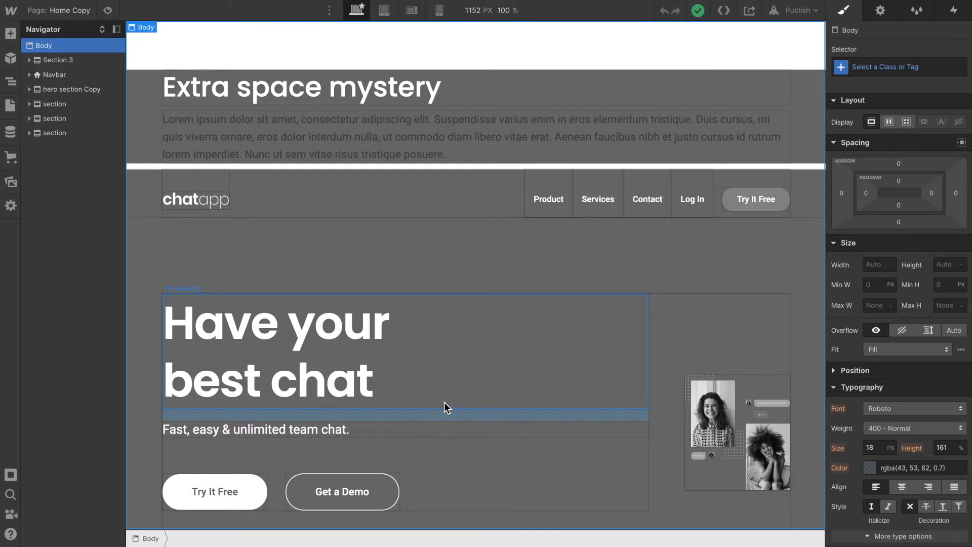
Step: Inspect the margin and padding of the "Have your best chat" heading and its hero section
{"action": "left_click", "coordinate": [216, 315]}
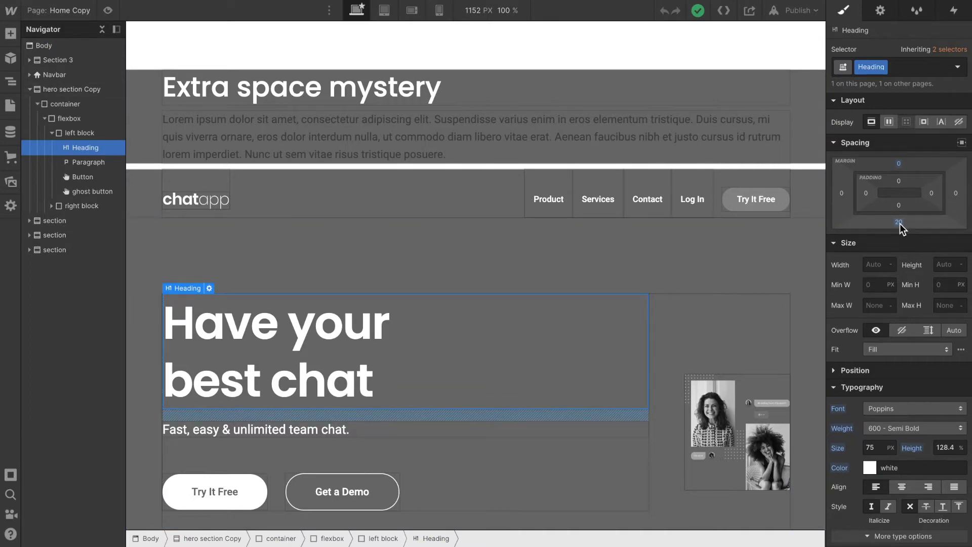
{"action": "left_click", "coordinate": [688, 282]}
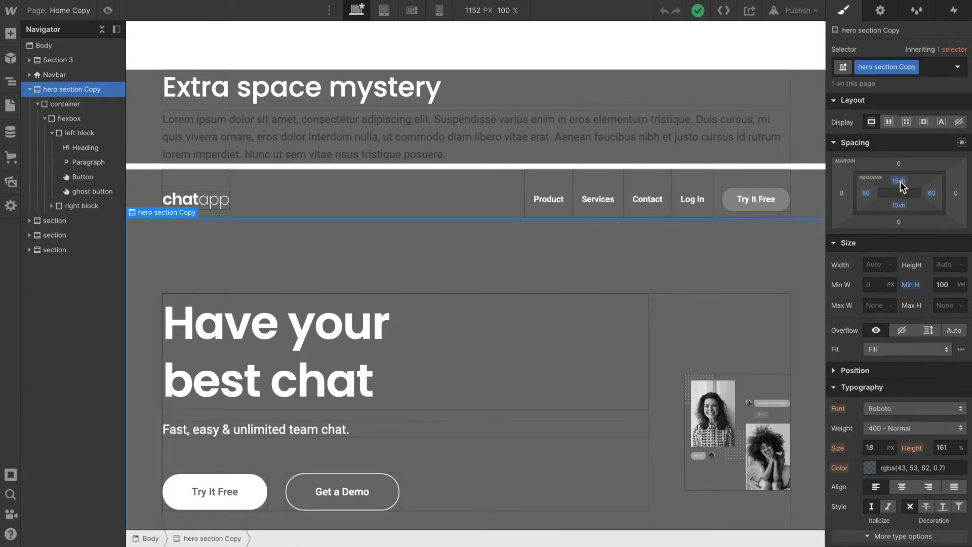
{"action": "left_click", "coordinate": [456, 394]}
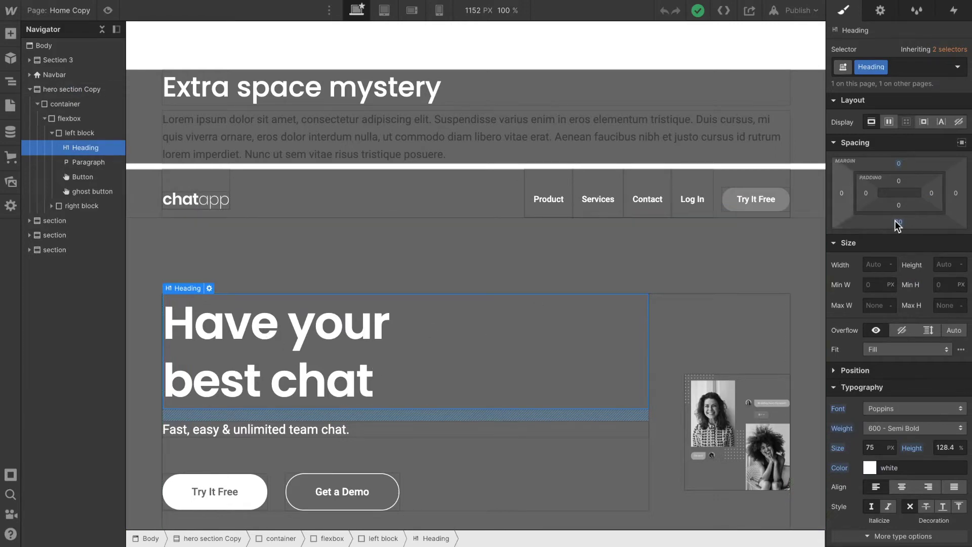
{"action": "left_click", "coordinate": [402, 262]}
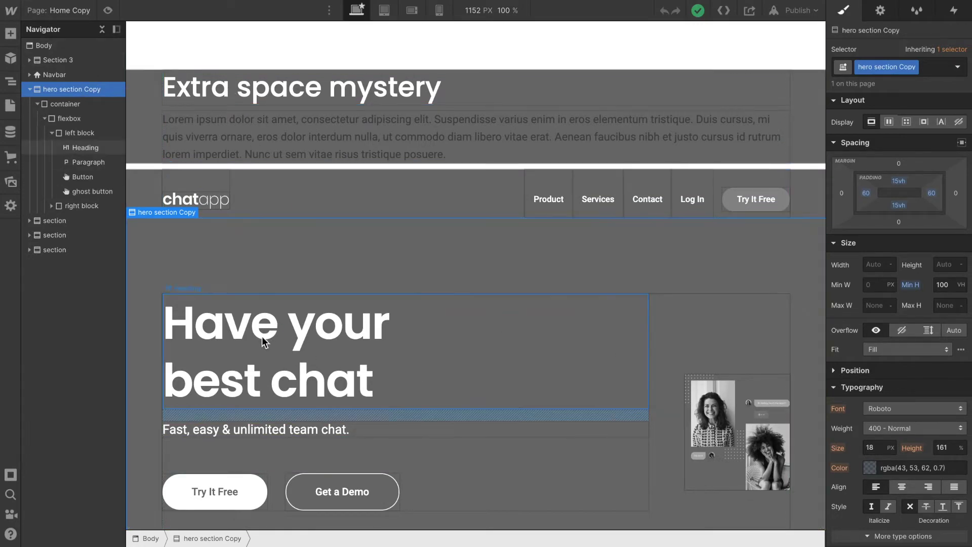
{"action": "left_click", "coordinate": [351, 355]}
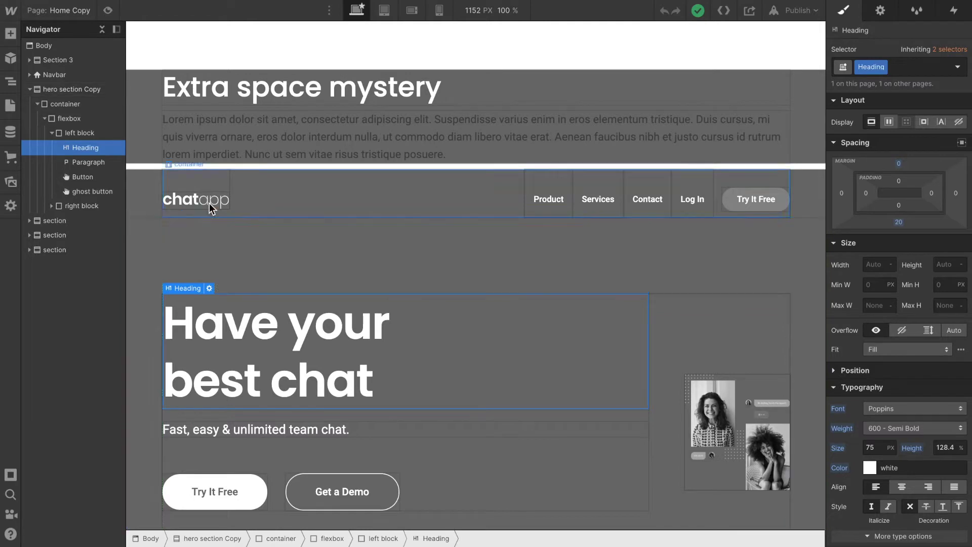
Step: Expand the whole element tree in the Navigator
{"action": "left_click", "coordinate": [102, 31]}
{"action": "left_click", "coordinate": [102, 31]}
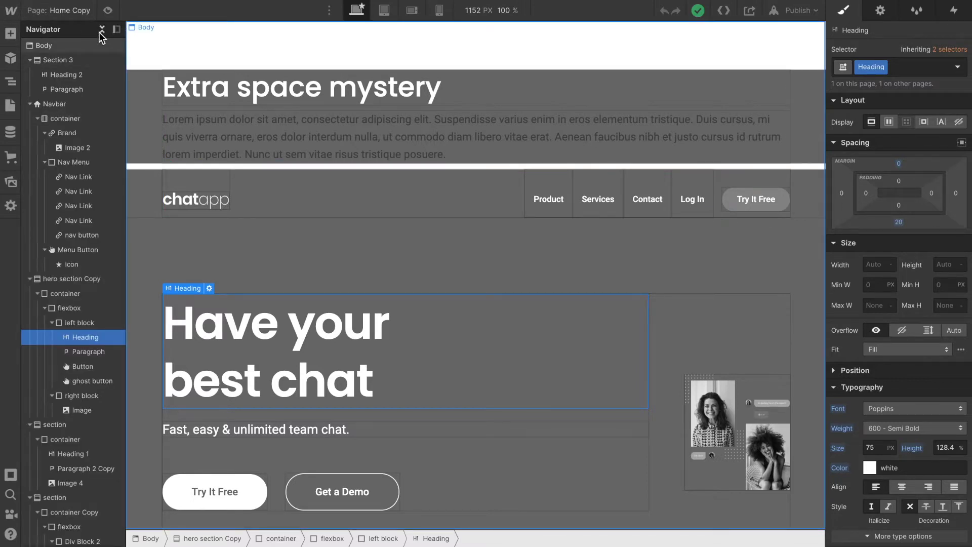
{"action": "left_click", "coordinate": [100, 30]}
{"action": "left_click", "coordinate": [102, 30]}
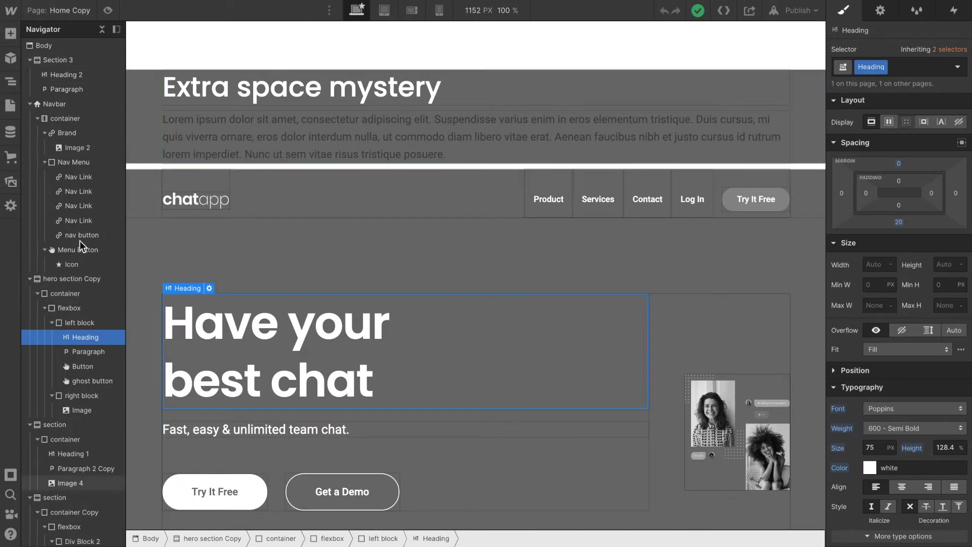
Step: Set the top margin of the "Extra space mystery" heading in Section 3 to 0 px
{"action": "left_click", "coordinate": [62, 73]}
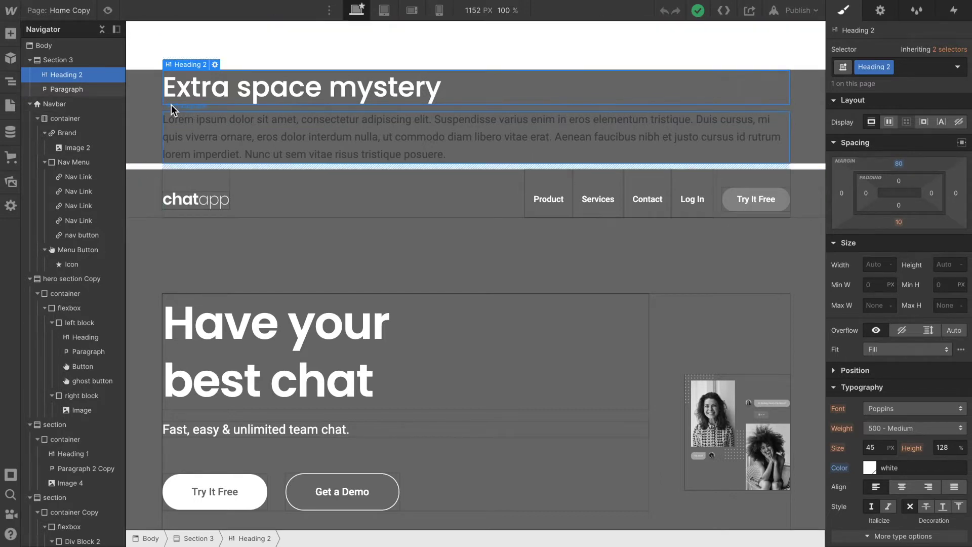
{"action": "left_click", "coordinate": [71, 60]}
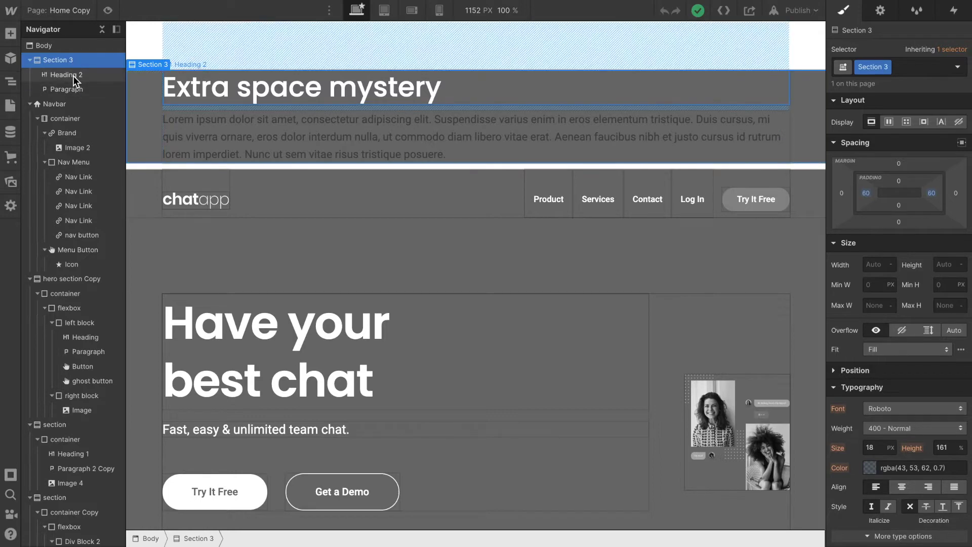
{"action": "left_click", "coordinate": [73, 75]}
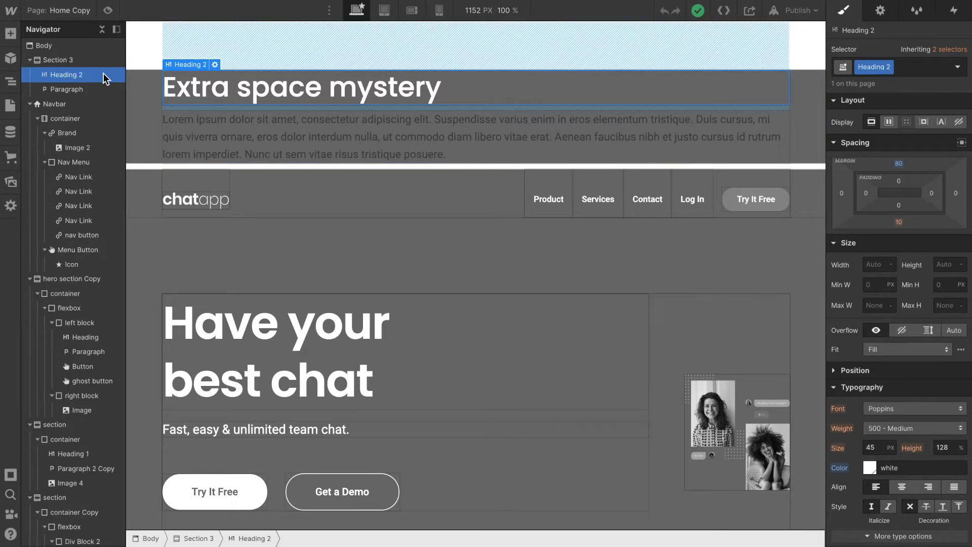
{"action": "left_click", "coordinate": [899, 162]}
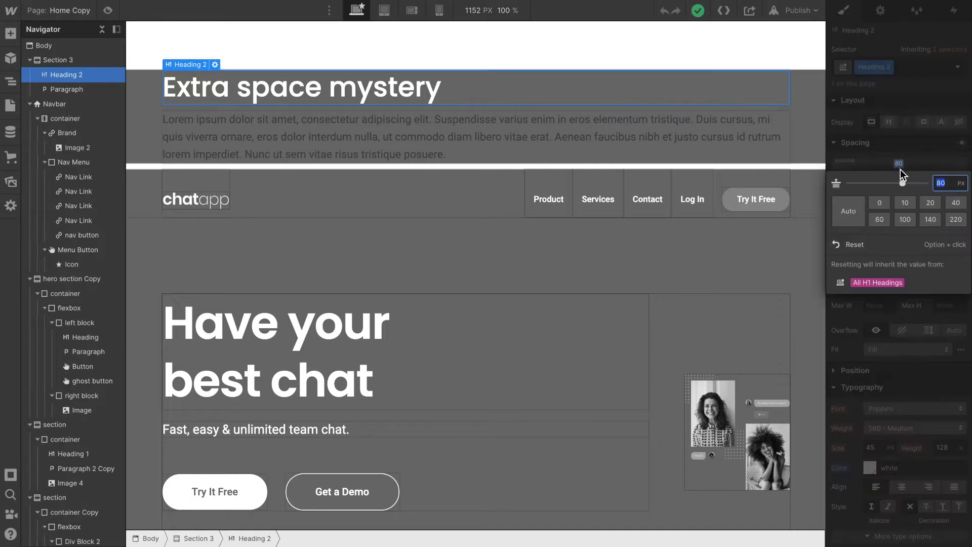
{"action": "left_click", "coordinate": [877, 201]}
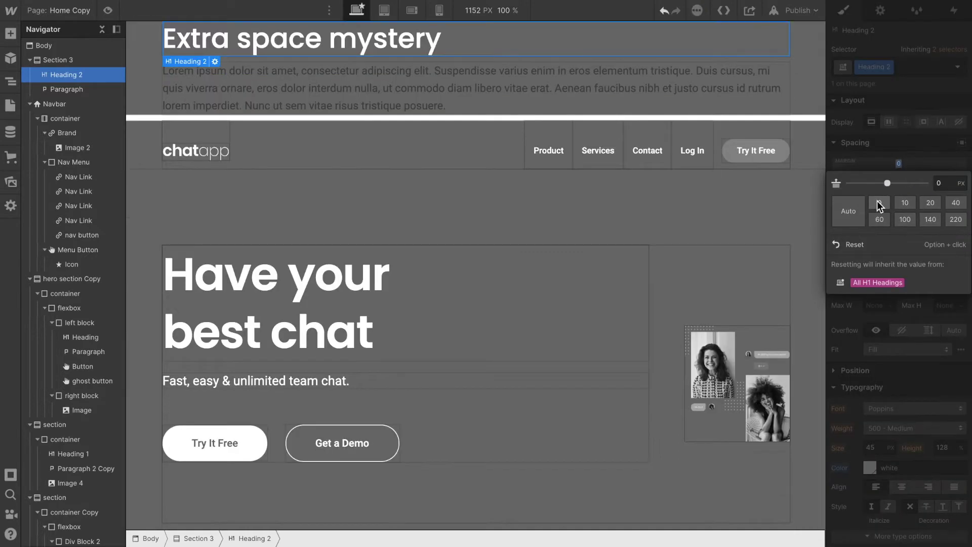
{"action": "left_click", "coordinate": [869, 149]}
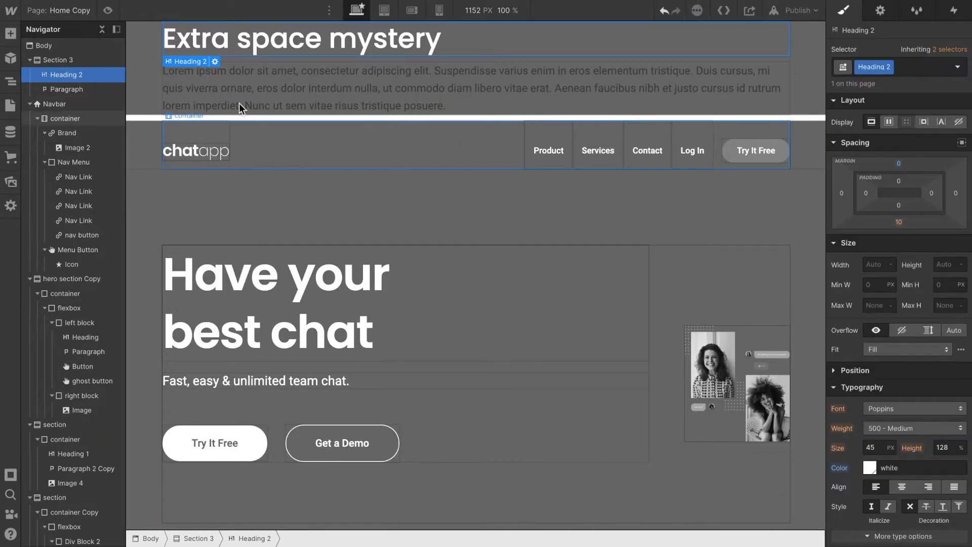
Step: Set the bottom margin of the paragraph in Section 3 to 0 px
{"action": "left_click", "coordinate": [64, 89]}
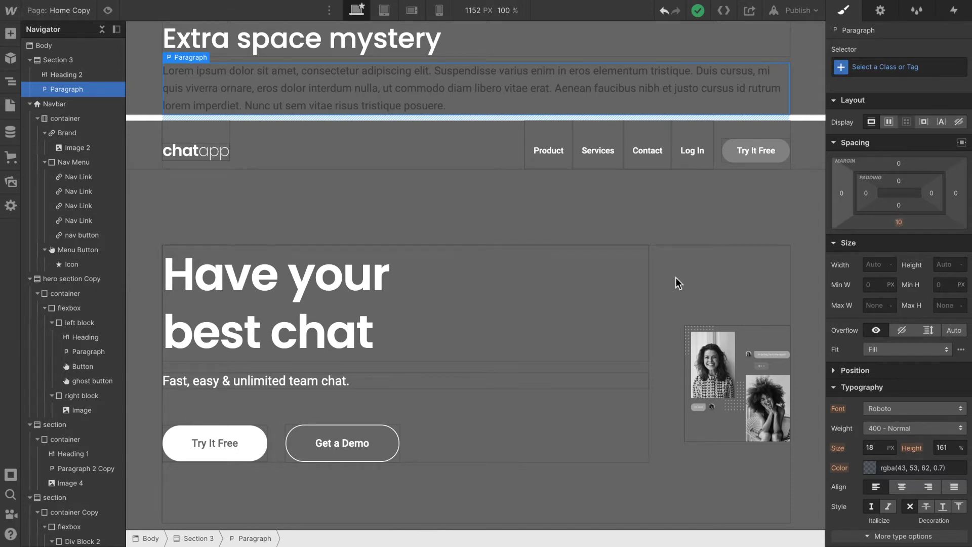
{"action": "left_click", "coordinate": [899, 223]}
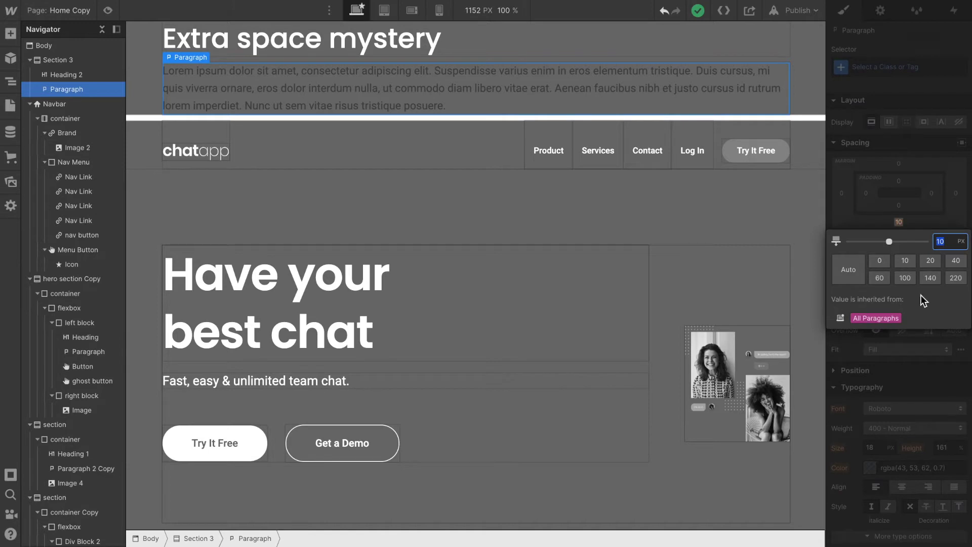
{"action": "left_click", "coordinate": [856, 286]}
{"action": "left_click", "coordinate": [879, 260]}
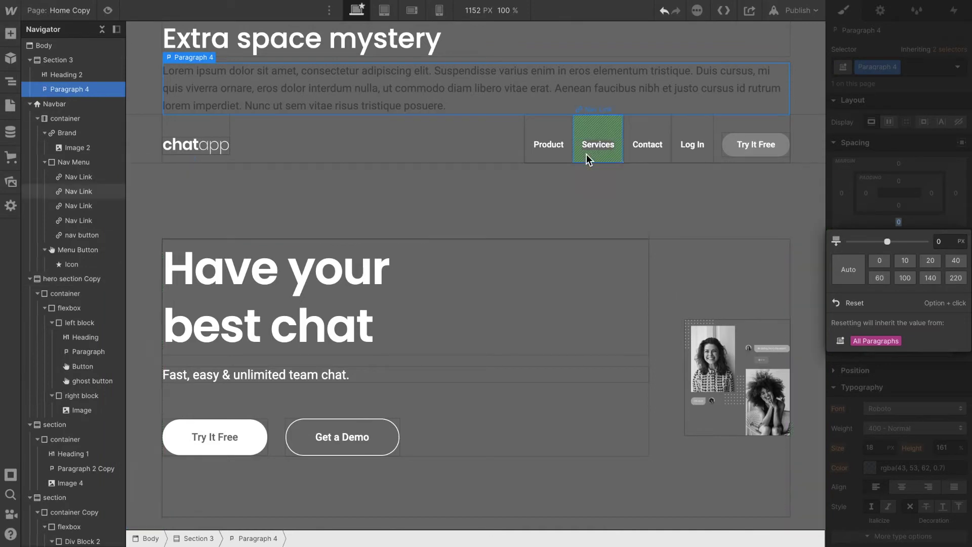
{"action": "left_click", "coordinate": [360, 154]}
{"action": "left_click", "coordinate": [384, 130]}
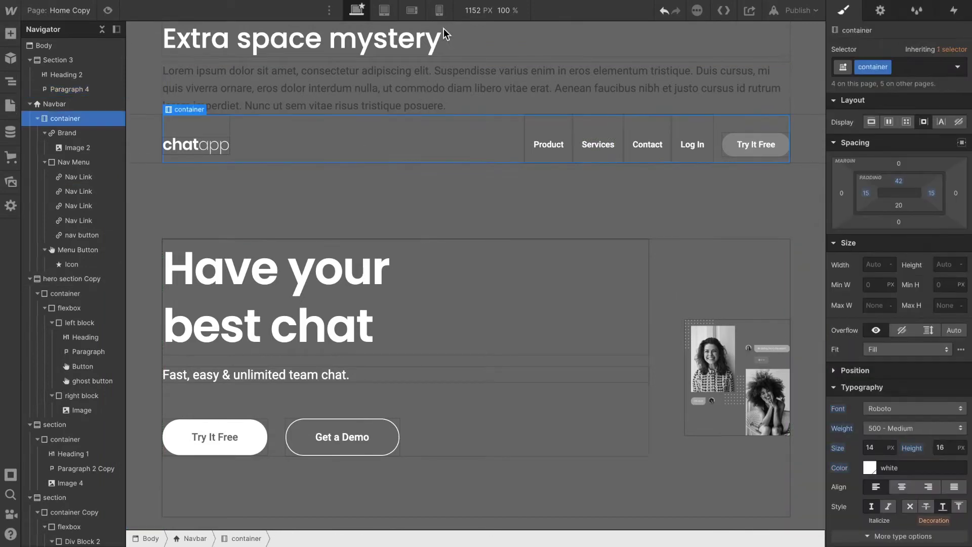
Step: Turn off X-ray mode on the canvas and select Section 3
{"action": "left_click", "coordinate": [504, 11]}
{"action": "left_click", "coordinate": [445, 131]}
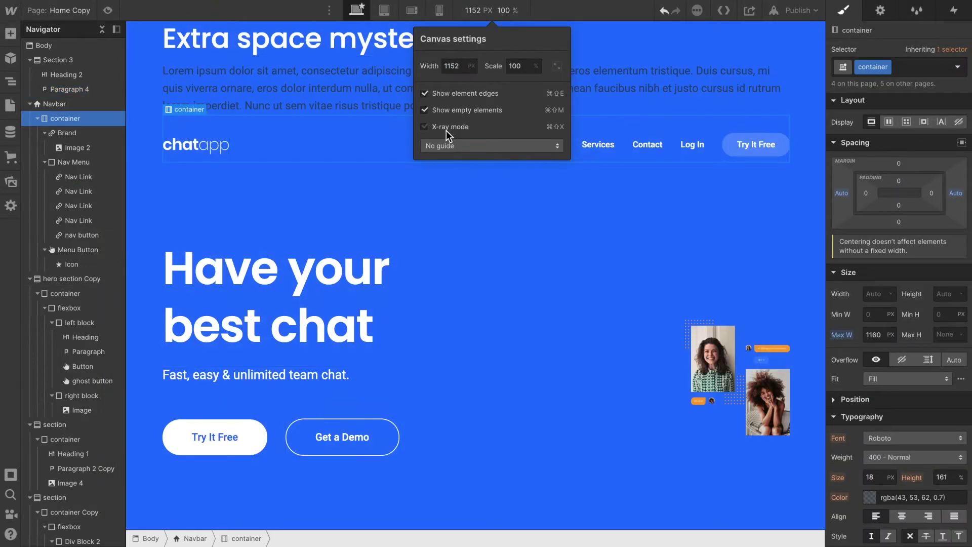
{"action": "left_click", "coordinate": [147, 71]}
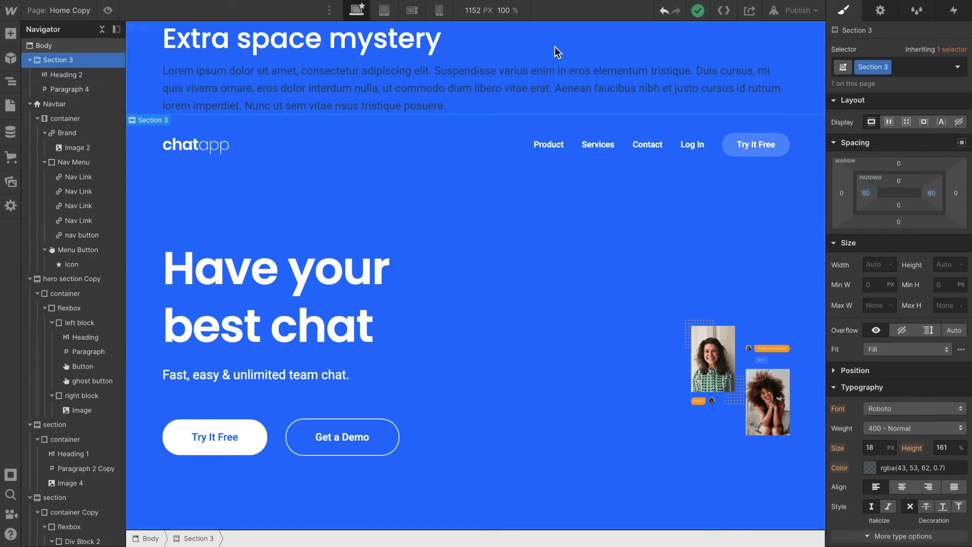
Step: Select the Paragraph 2 Copy element below the "Instant Team Chats" heading
{"action": "scroll", "coordinate": [258, 234], "scroll_direction": "down", "scroll_amount": 4}
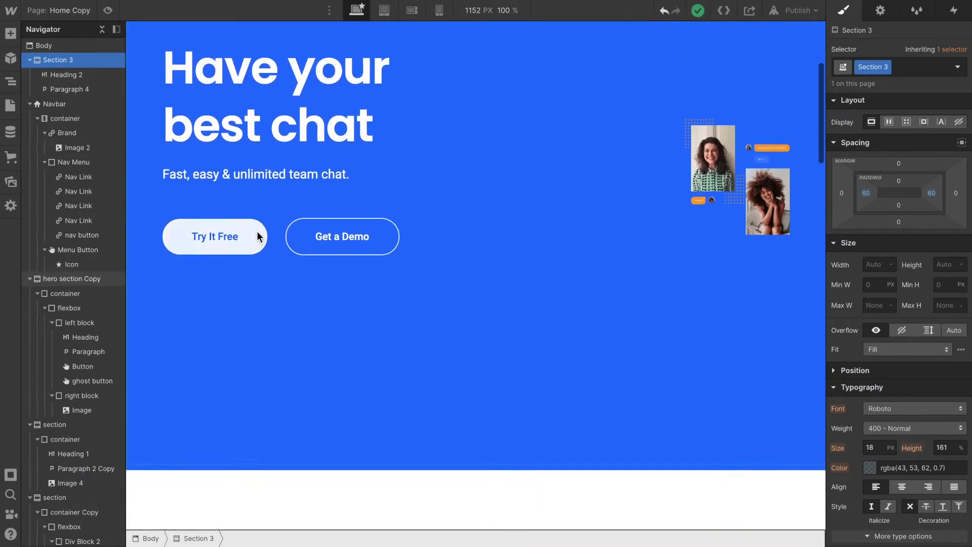
{"action": "scroll", "coordinate": [258, 236], "scroll_direction": "down", "scroll_amount": 10}
{"action": "scroll", "coordinate": [258, 237], "scroll_direction": "up", "scroll_amount": 2}
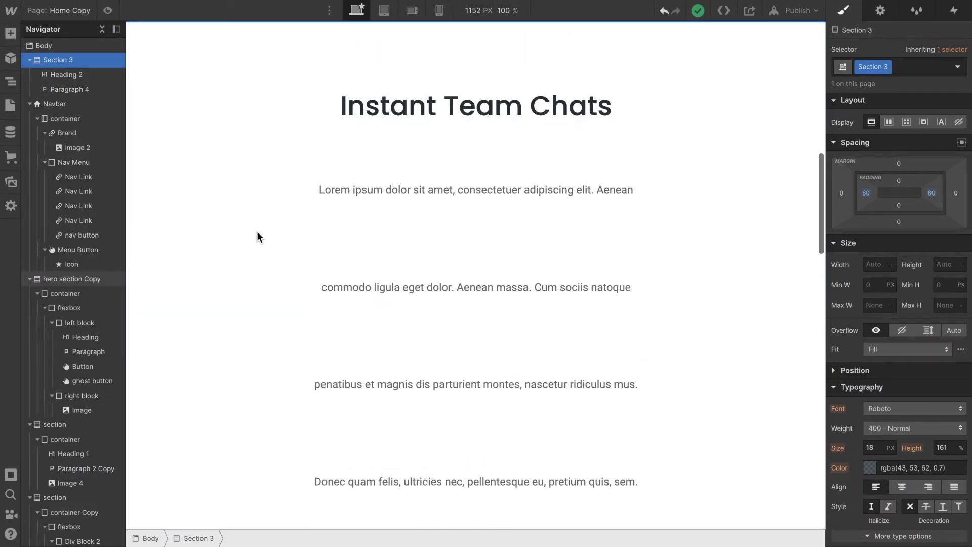
{"action": "left_click", "coordinate": [465, 200]}
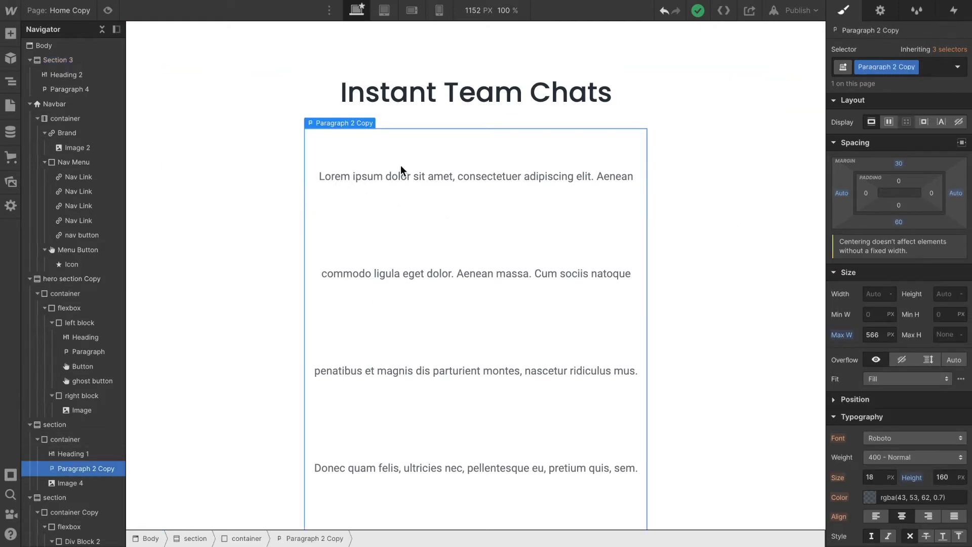
Step: Examine the large gaps between the text lines of the selected paragraph in the "Instant Team Chats" section
{"action": "scroll", "coordinate": [403, 163], "scroll_direction": "down", "scroll_amount": 2}
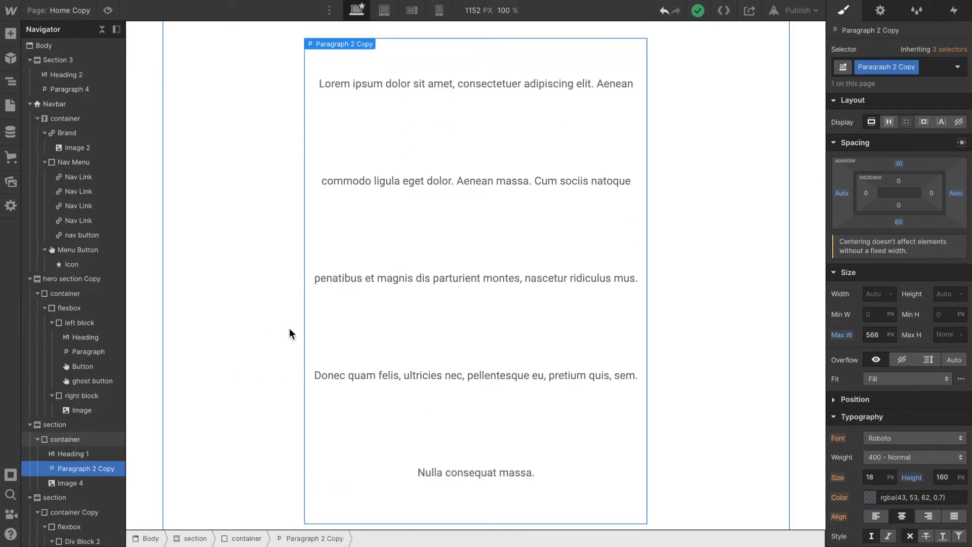
{"action": "scroll", "coordinate": [290, 327], "scroll_direction": "up", "scroll_amount": 2}
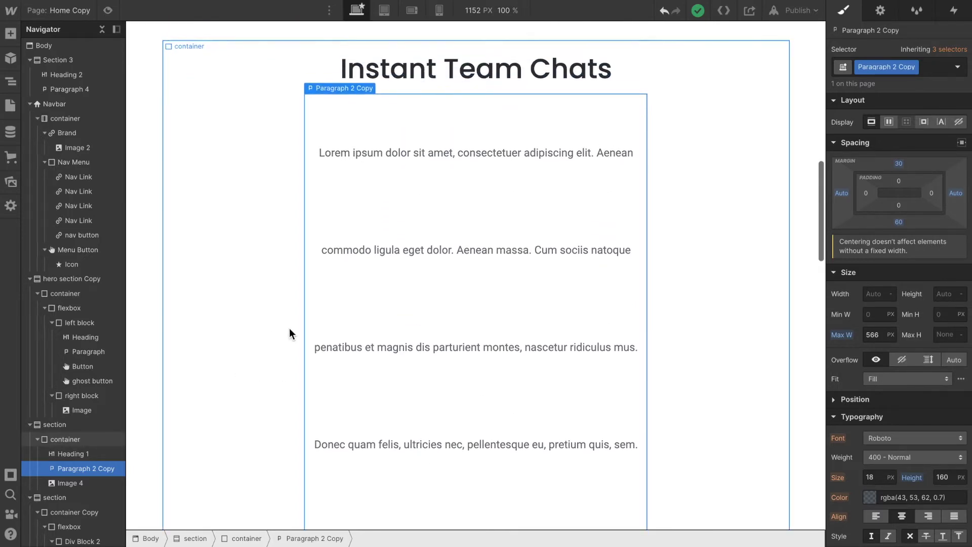
{"action": "scroll", "coordinate": [290, 328], "scroll_direction": "down", "scroll_amount": 1}
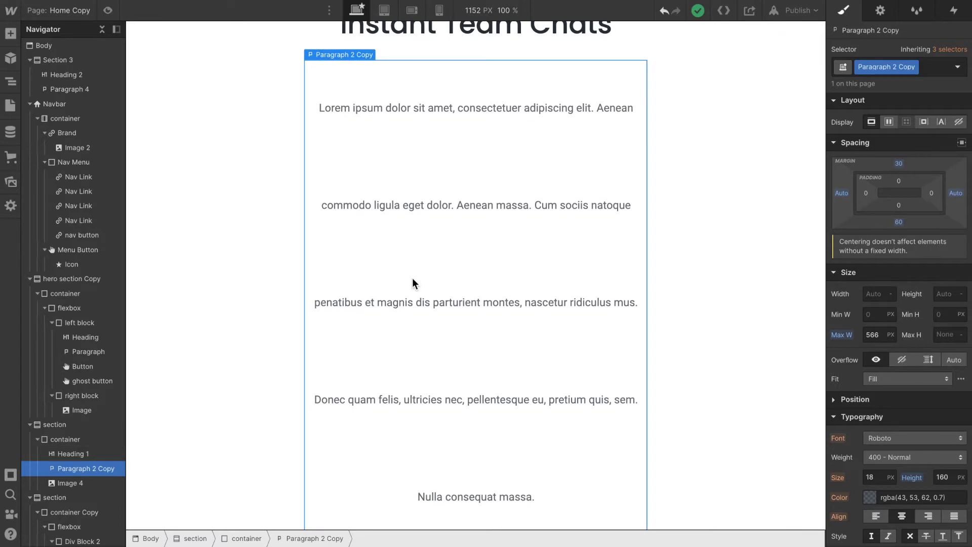
{"action": "scroll", "coordinate": [412, 277], "scroll_direction": "down", "scroll_amount": 2}
{"action": "scroll", "coordinate": [261, 278], "scroll_direction": "up", "scroll_amount": 1}
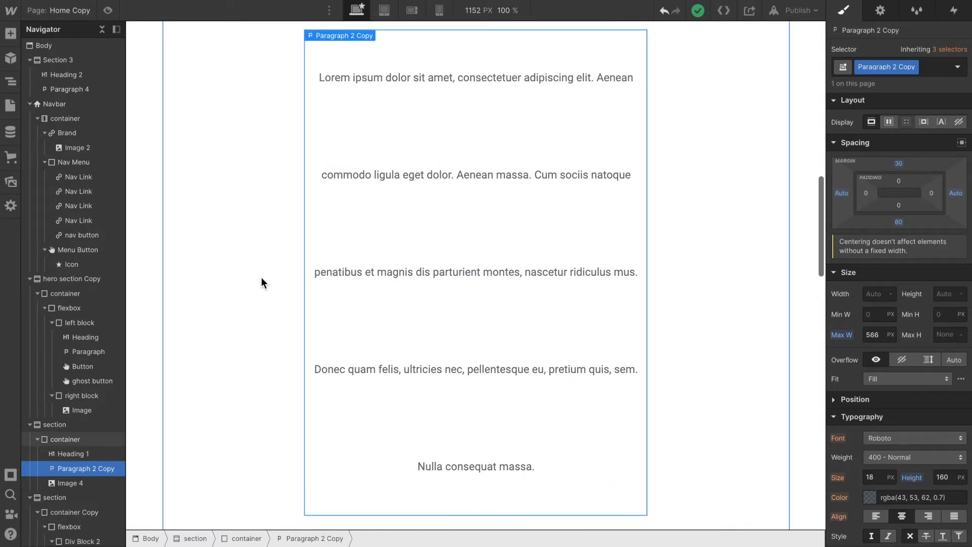
{"action": "scroll", "coordinate": [261, 278], "scroll_direction": "down", "scroll_amount": 1}
{"action": "scroll", "coordinate": [261, 278], "scroll_direction": "up", "scroll_amount": 2}
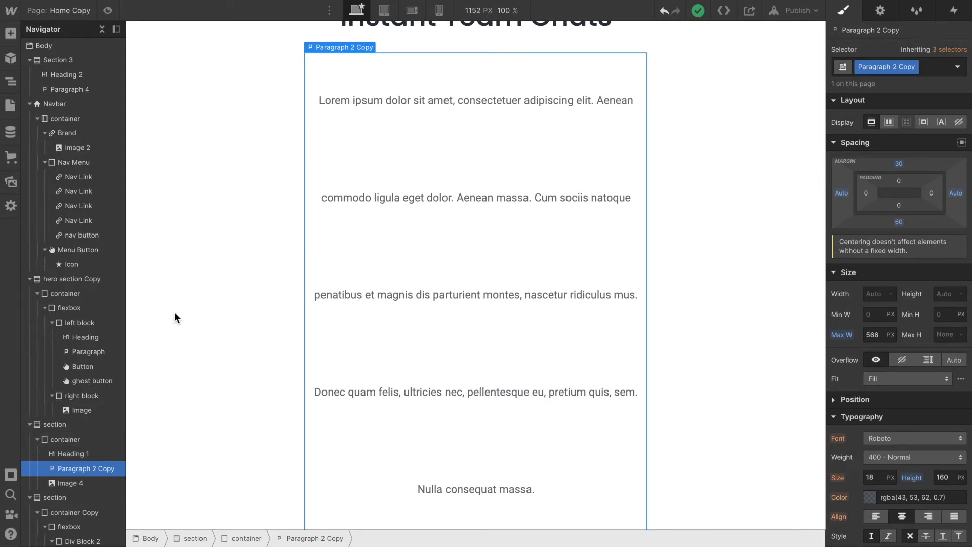
{"action": "scroll", "coordinate": [370, 275], "scroll_direction": "down", "scroll_amount": 1}
{"action": "scroll", "coordinate": [370, 275], "scroll_direction": "up", "scroll_amount": 1}
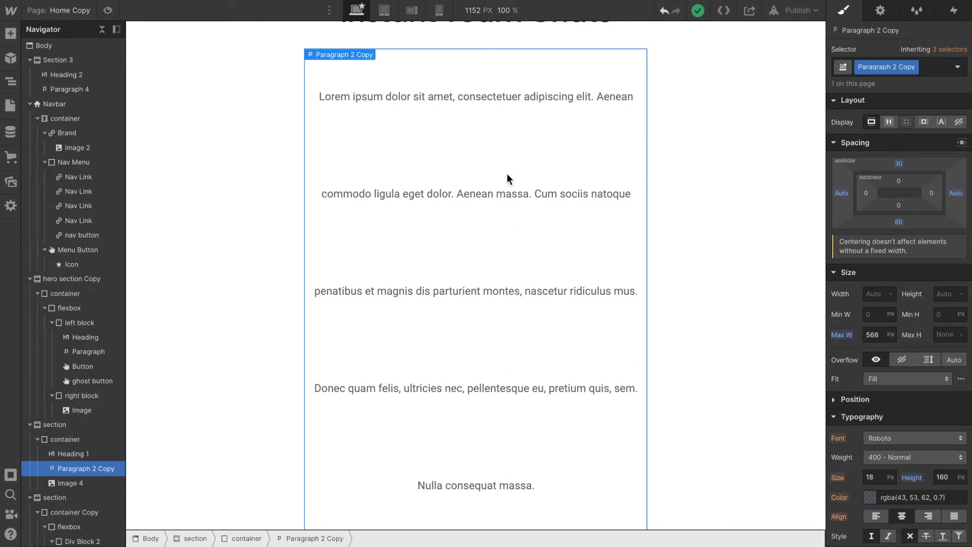
Step: Enable X-ray mode to check the paragraph's margins and padding, and disable it again
{"action": "left_click", "coordinate": [484, 14]}
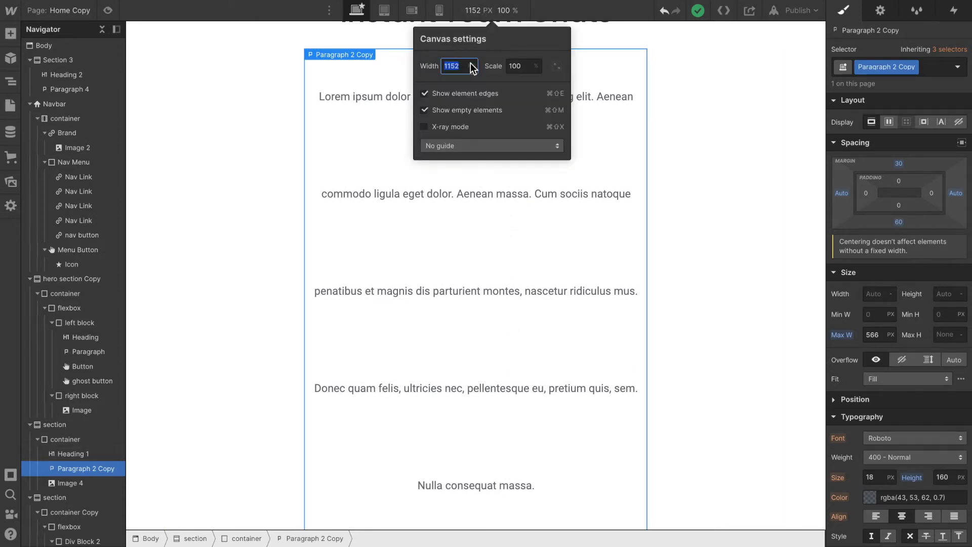
{"action": "left_click", "coordinate": [448, 124]}
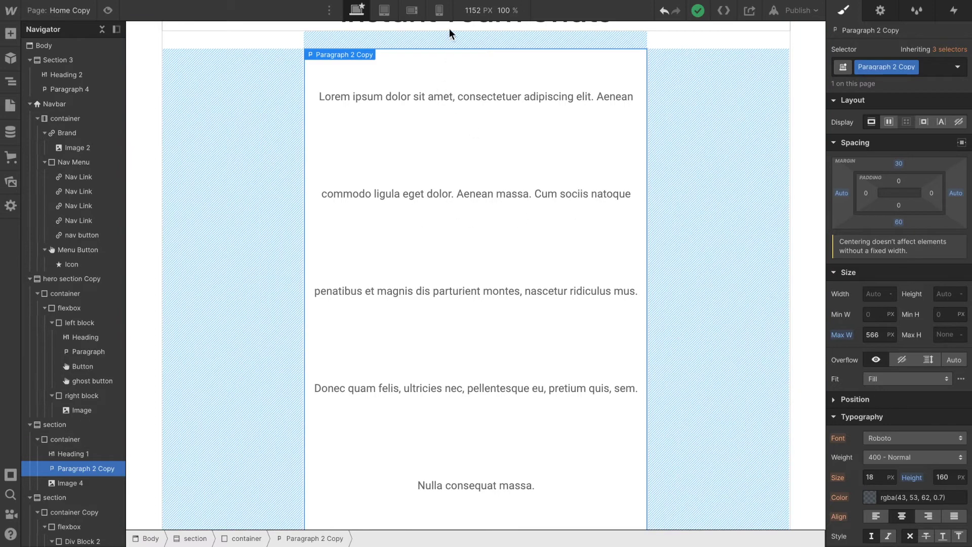
{"action": "left_click", "coordinate": [488, 11]}
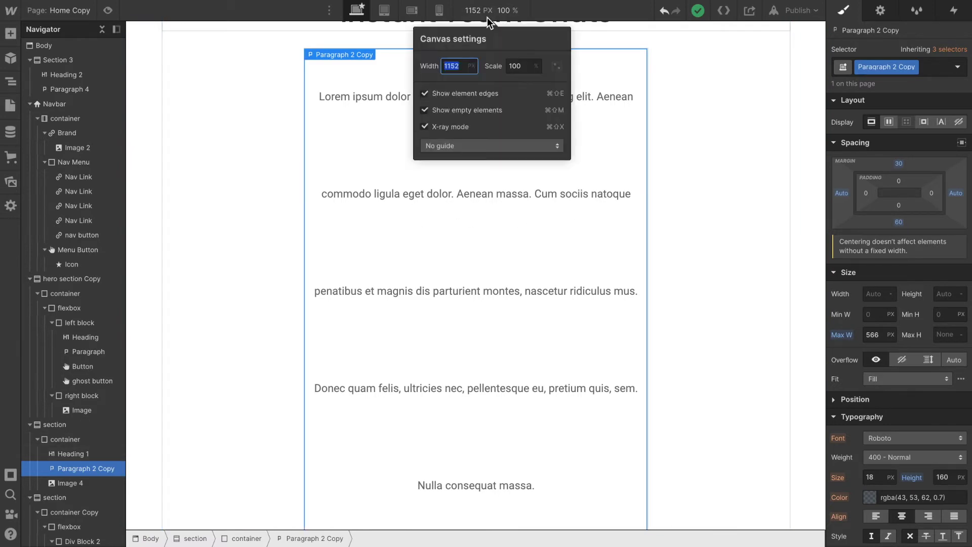
{"action": "left_click", "coordinate": [448, 131]}
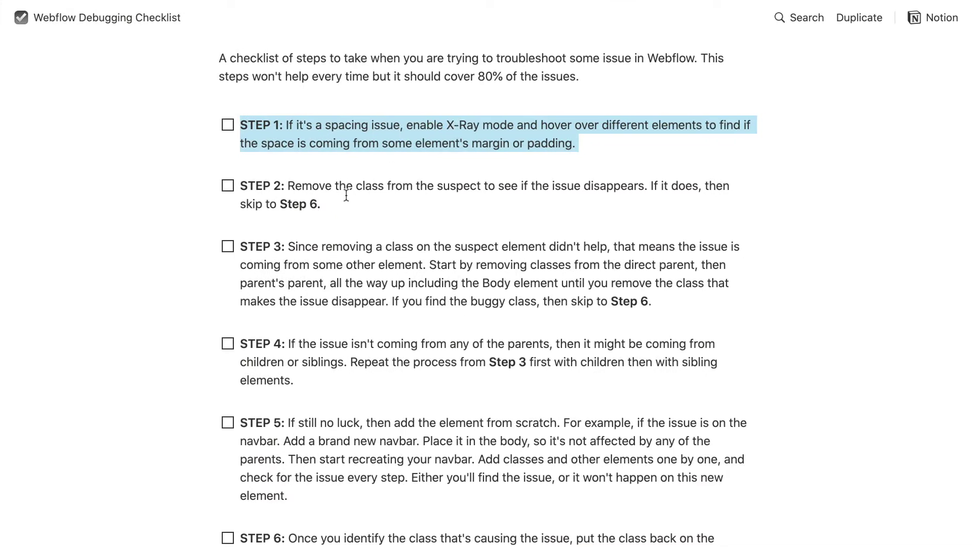
Step: Highlight Step 2 of the Webflow Debugging Checklist, about removing the suspect's class, and return to the Designer with the canvas settings closed
{"action": "triple_click", "coordinate": [347, 195]}
{"action": "scroll", "coordinate": [347, 195], "scroll_direction": "down", "scroll_amount": 1}
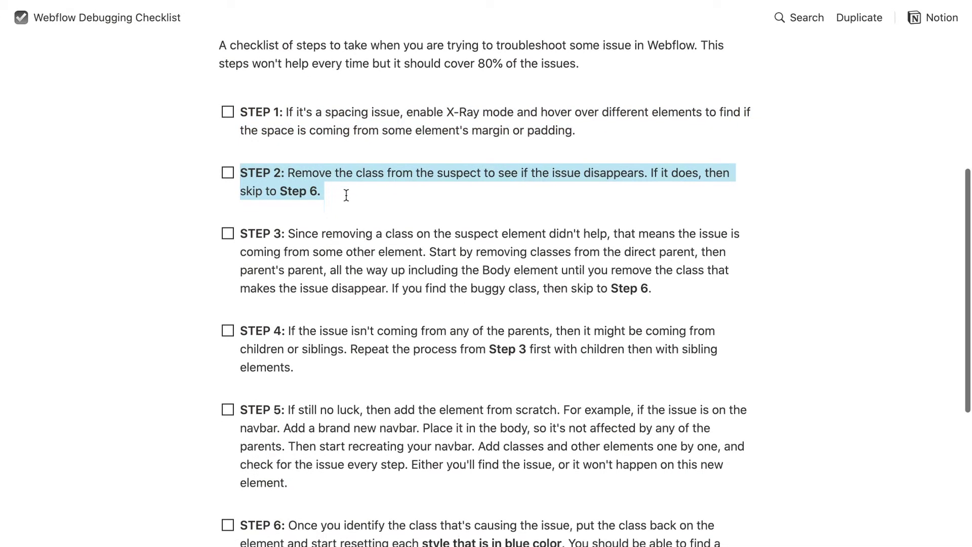
{"action": "scroll", "coordinate": [346, 196], "scroll_direction": "down", "scroll_amount": 3}
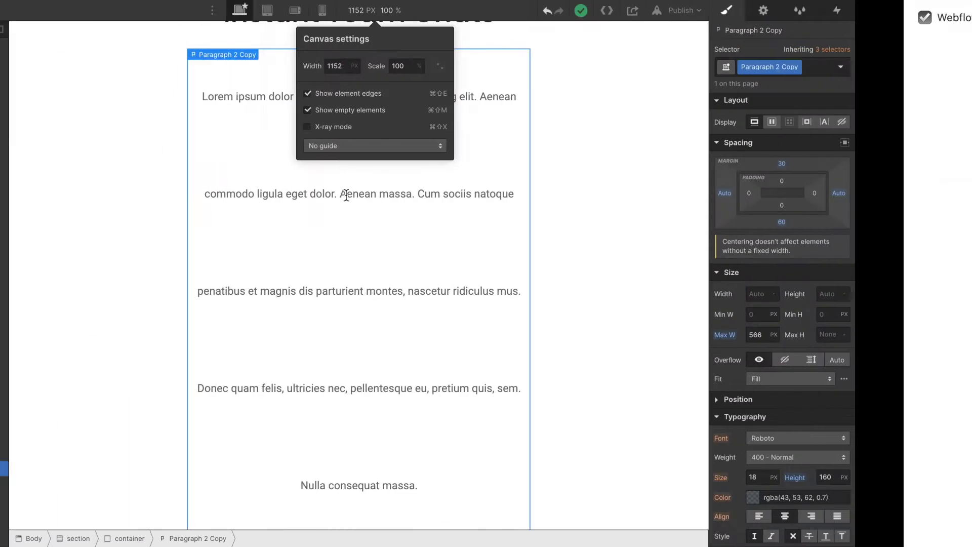
{"action": "key", "text": "Escape"}
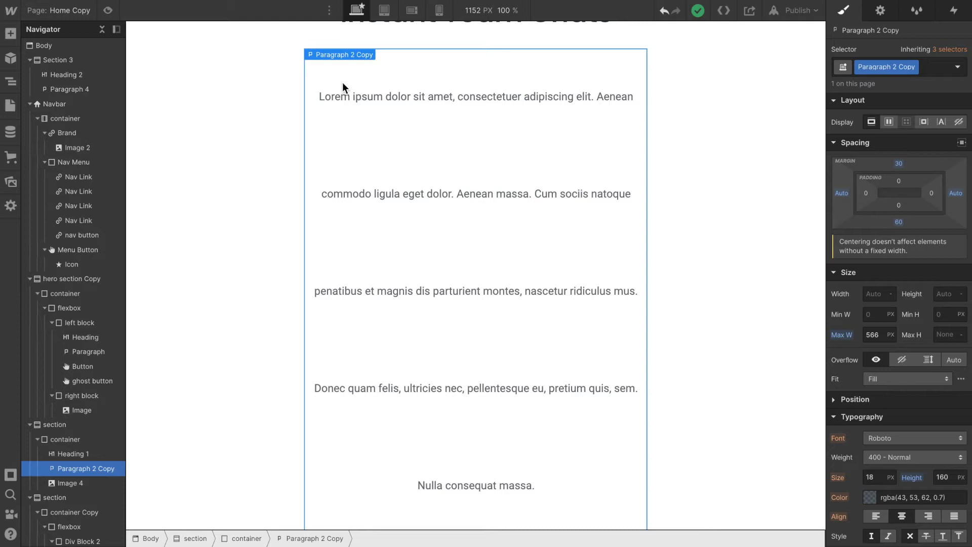
Step: Look through the paragraph's styles and remove the Paragraph 2 Copy class from it
{"action": "scroll", "coordinate": [890, 193], "scroll_direction": "down", "scroll_amount": 8}
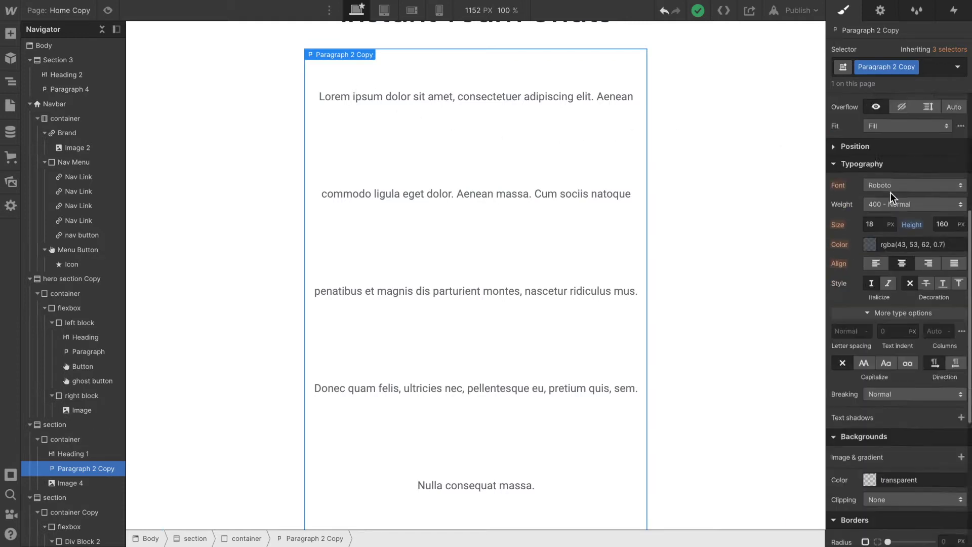
{"action": "scroll", "coordinate": [865, 302], "scroll_direction": "up", "scroll_amount": 5}
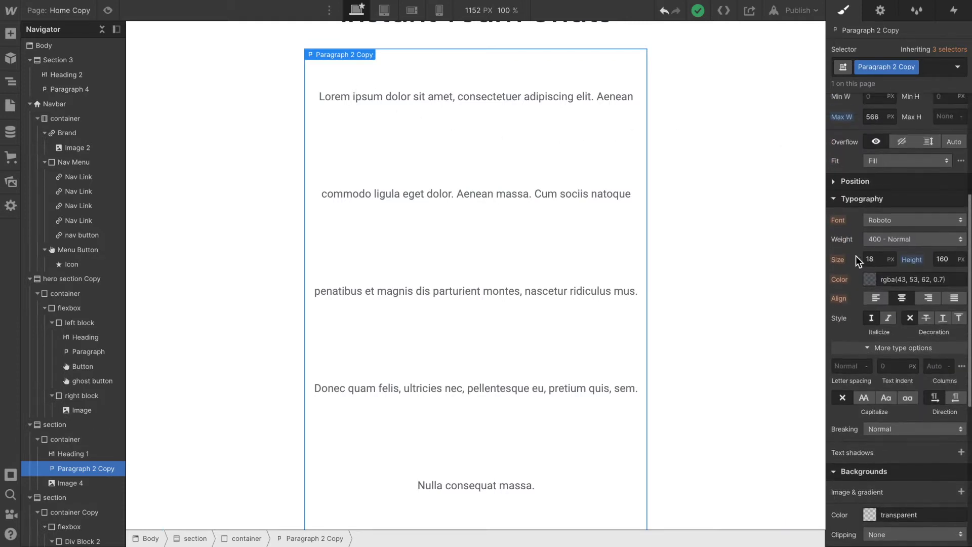
{"action": "scroll", "coordinate": [906, 193], "scroll_direction": "up", "scroll_amount": 4}
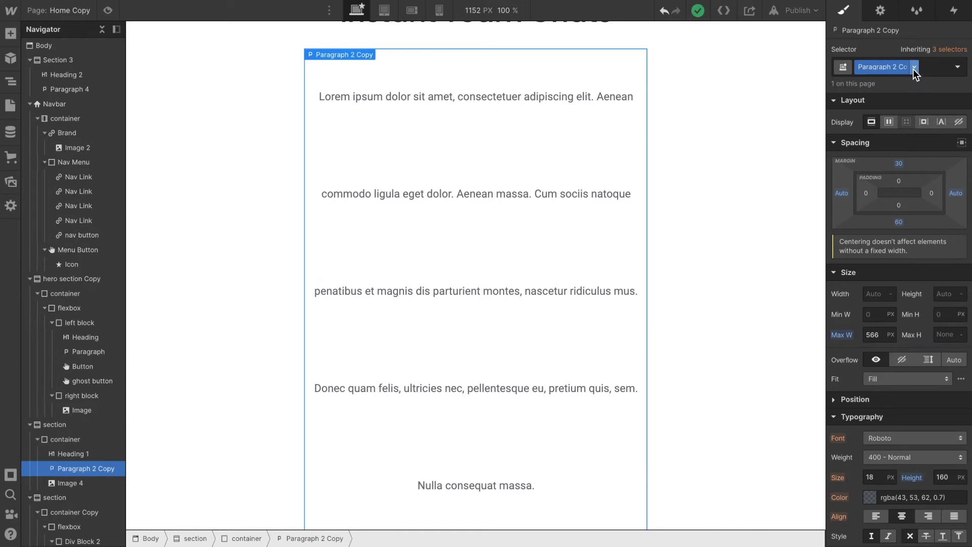
{"action": "left_click", "coordinate": [914, 68]}
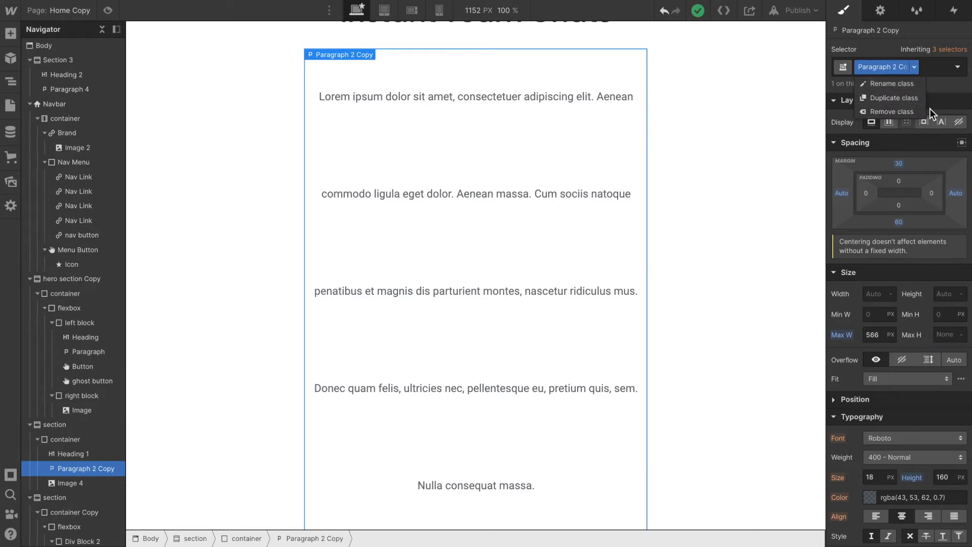
{"action": "left_click", "coordinate": [892, 111]}
{"action": "scroll", "coordinate": [644, 194], "scroll_direction": "up", "scroll_amount": 1}
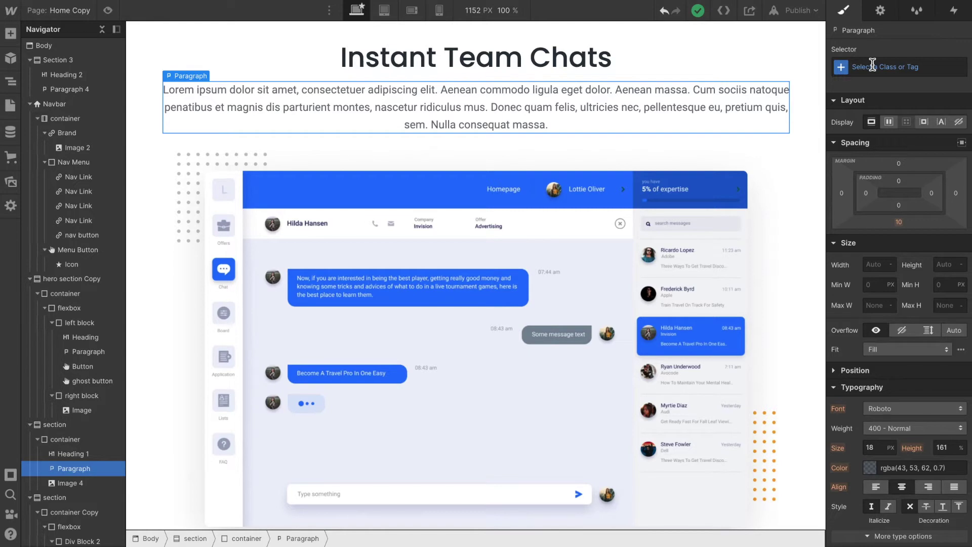
Step: Undo the class removal on the paragraph and review its blue and orange style properties
{"action": "left_click", "coordinate": [664, 11]}
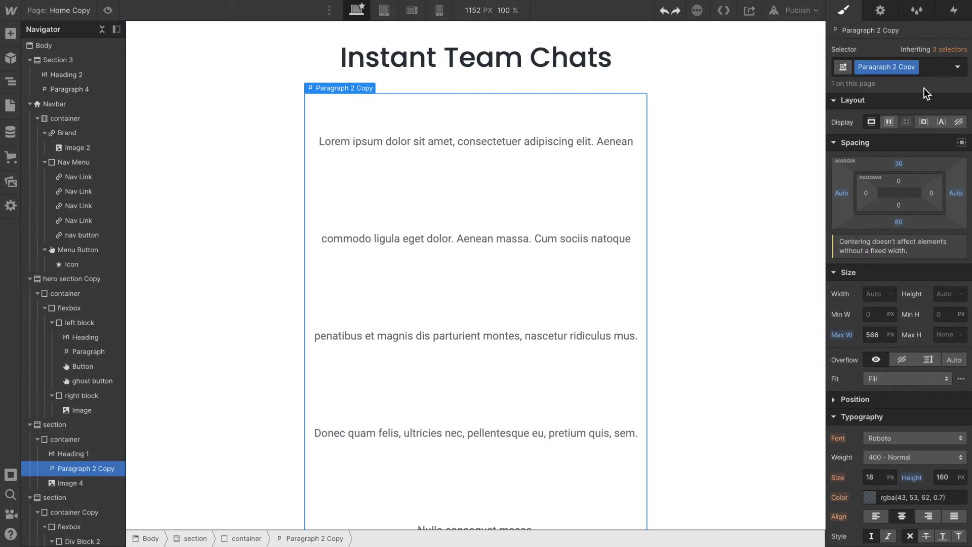
{"action": "scroll", "coordinate": [925, 341], "scroll_direction": "down", "scroll_amount": 5}
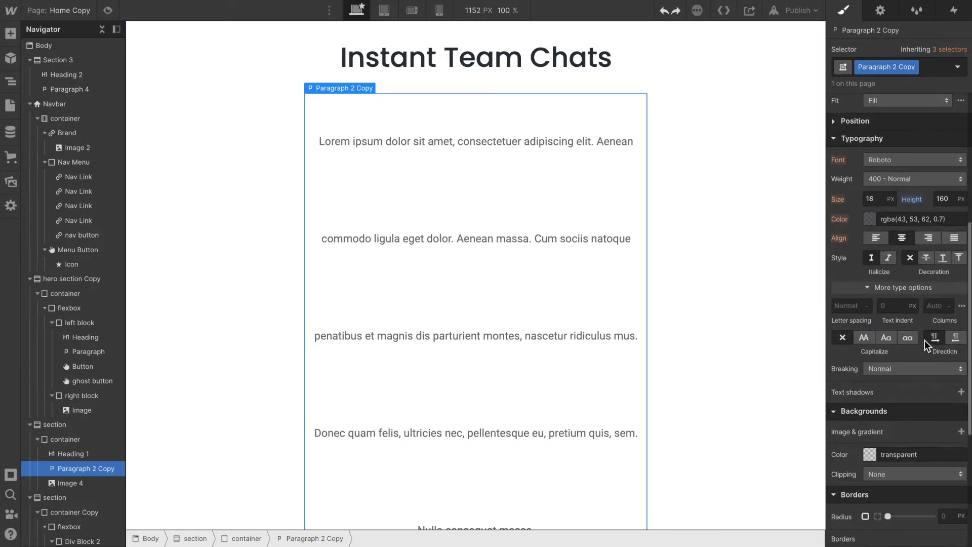
{"action": "scroll", "coordinate": [928, 369], "scroll_direction": "up", "scroll_amount": 1}
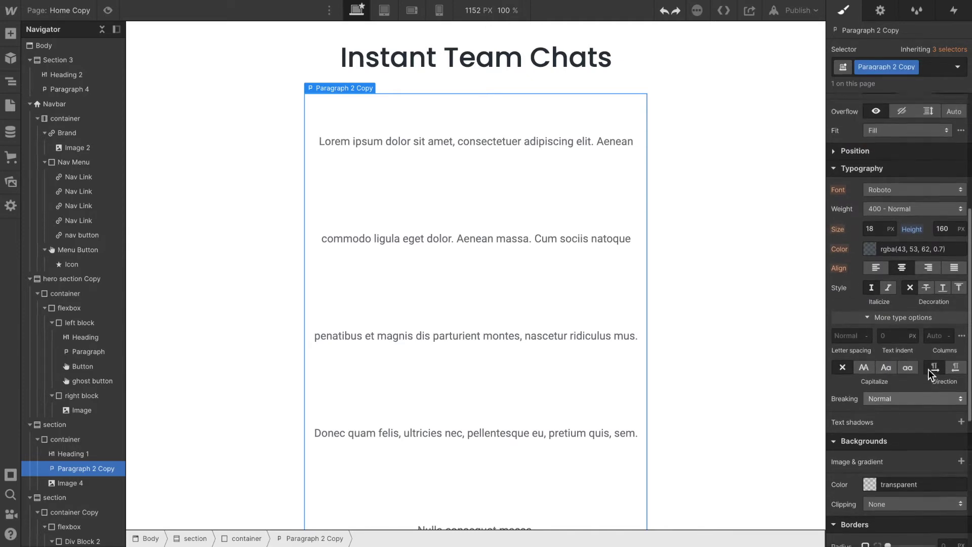
{"action": "scroll", "coordinate": [929, 369], "scroll_direction": "up", "scroll_amount": 5}
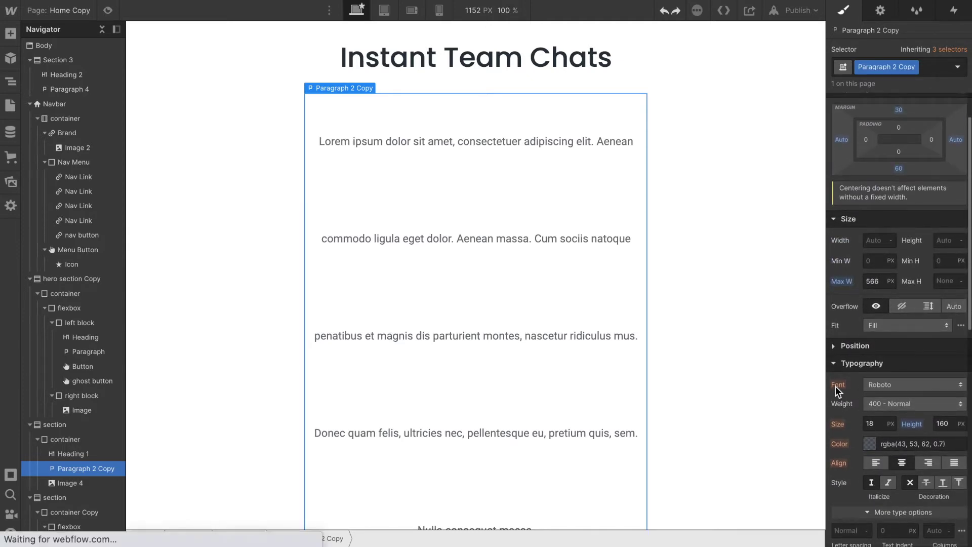
{"action": "scroll", "coordinate": [845, 400], "scroll_direction": "up", "scroll_amount": 2}
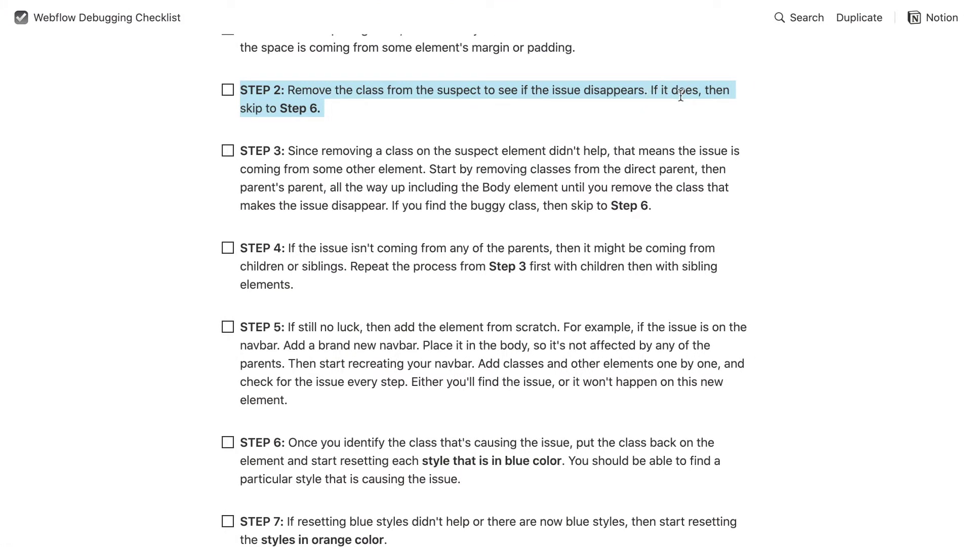
Step: Highlight Step 6 in the Webflow Debugging Checklist, about resetting the blue styles, and switch back to the Webflow Designer
{"action": "scroll", "coordinate": [67, 297], "scroll_direction": "down", "scroll_amount": 5}
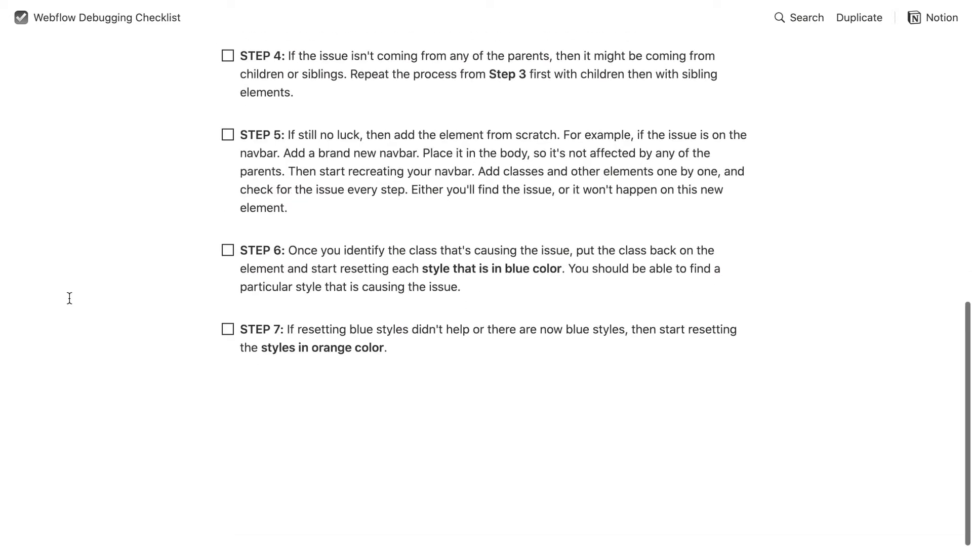
{"action": "triple_click", "coordinate": [298, 252]}
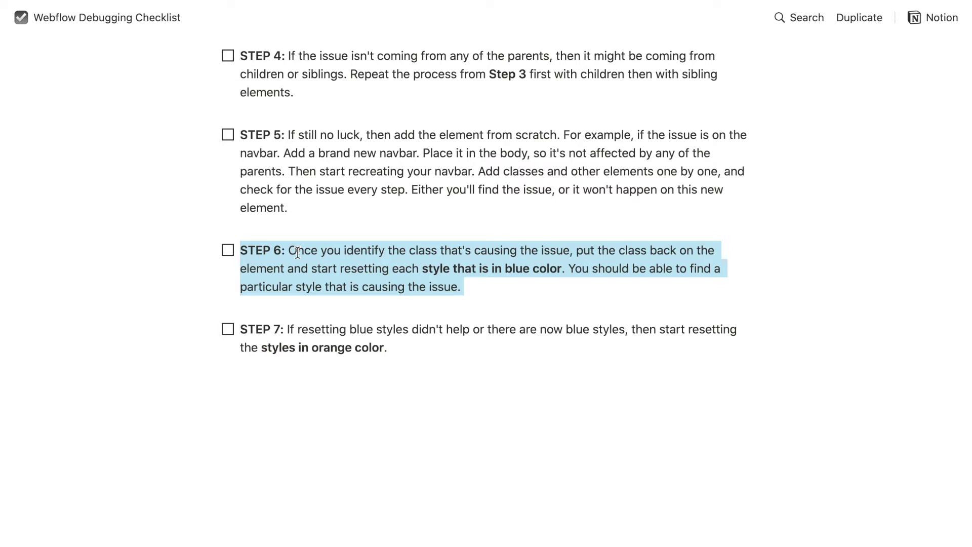
{"action": "key", "text": "ctrl+Left"}
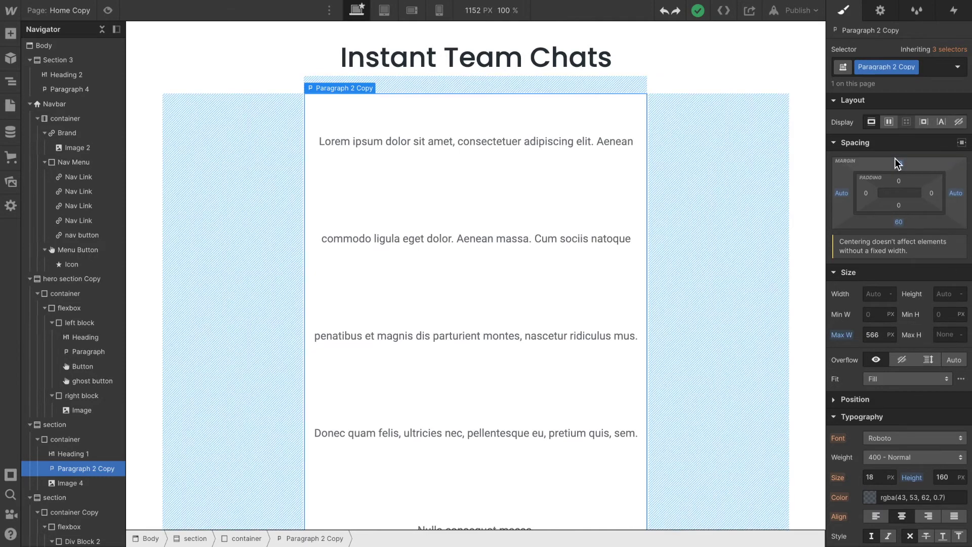
Step: Reset the top, left, right and bottom margins and the maximum width of the Paragraph 2 Copy class
{"action": "left_click", "coordinate": [895, 161]}
{"action": "left_click", "coordinate": [881, 244]}
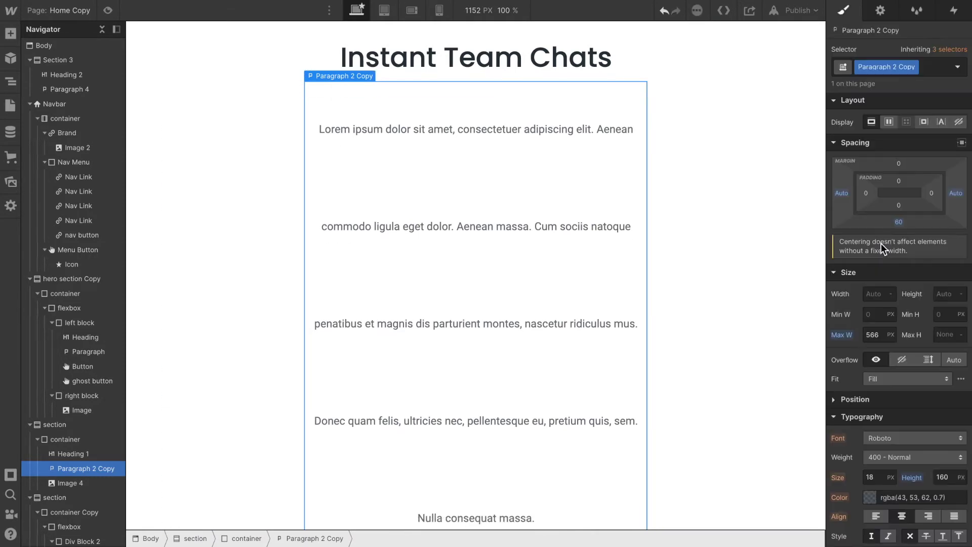
{"action": "left_click", "coordinate": [843, 193]}
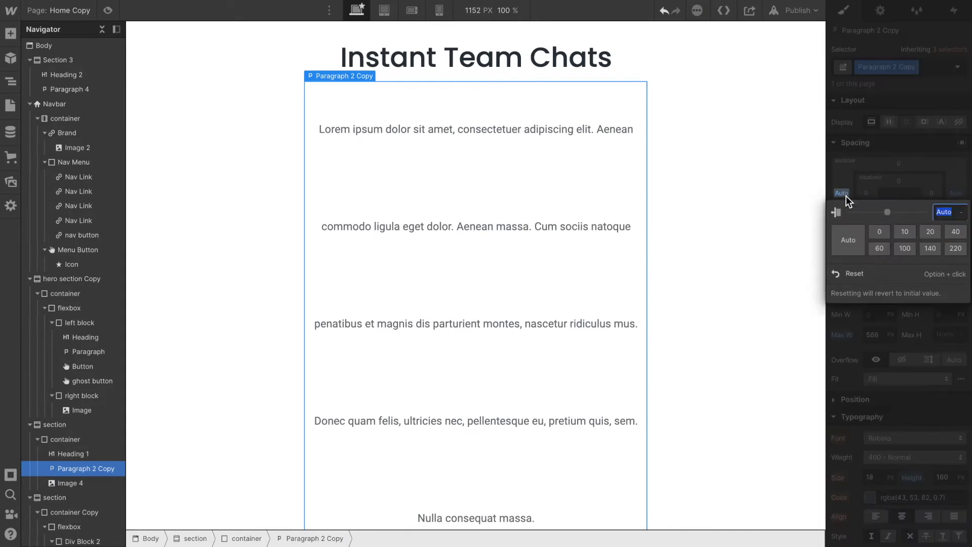
{"action": "left_click", "coordinate": [876, 273]}
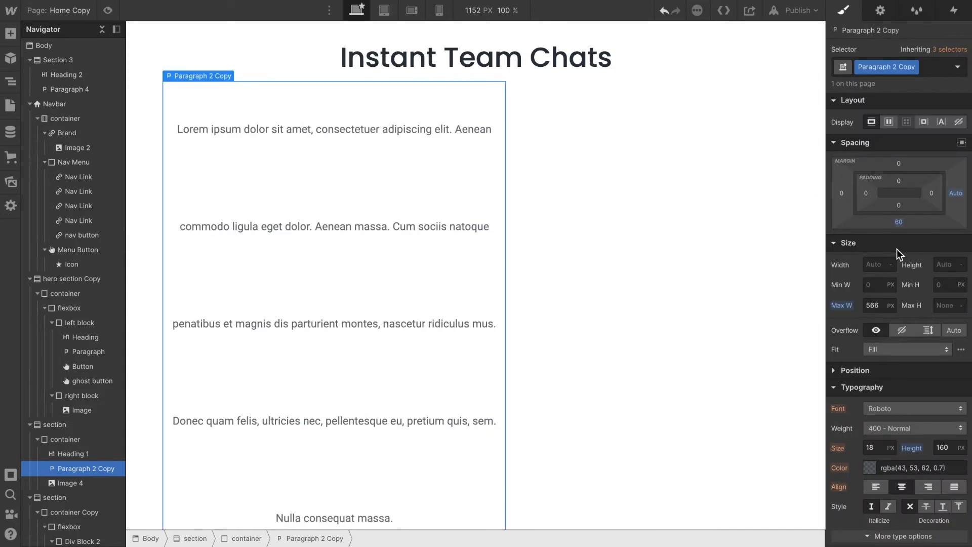
{"action": "left_click", "coordinate": [956, 194]}
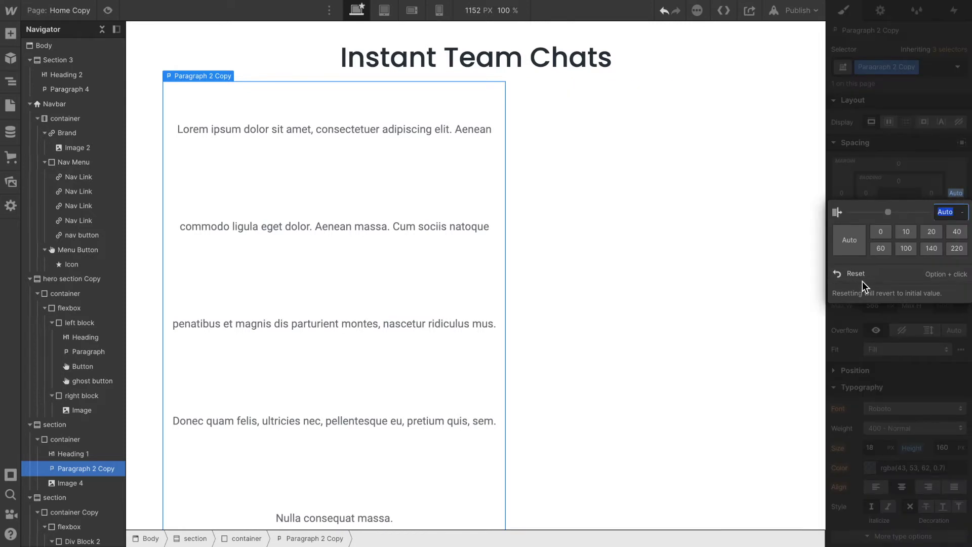
{"action": "left_click", "coordinate": [956, 280]}
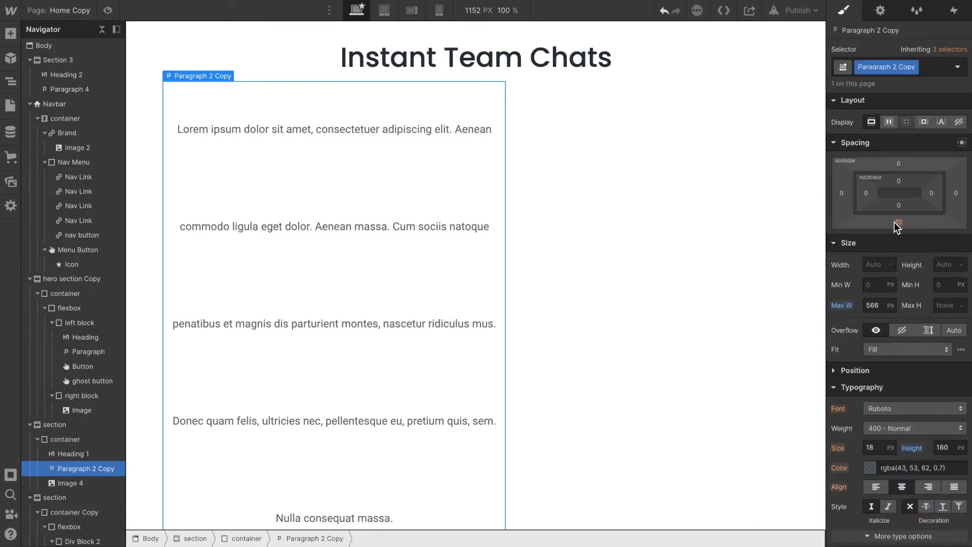
{"action": "left_click", "coordinate": [837, 306], "text": "alt"}
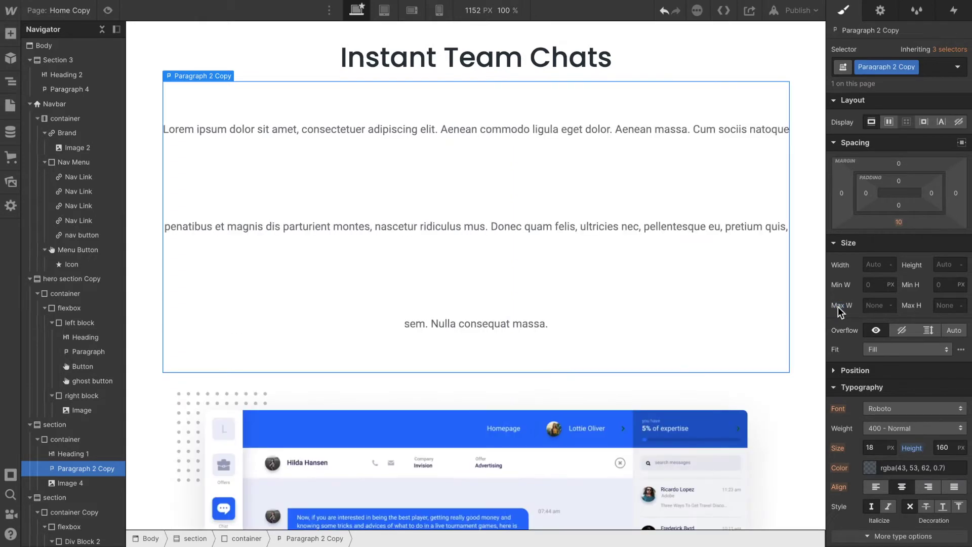
Step: Try resetting the line height of the Paragraph 2 Copy text twice, undoing the reset each time
{"action": "scroll", "coordinate": [838, 307], "scroll_direction": "down", "scroll_amount": 5}
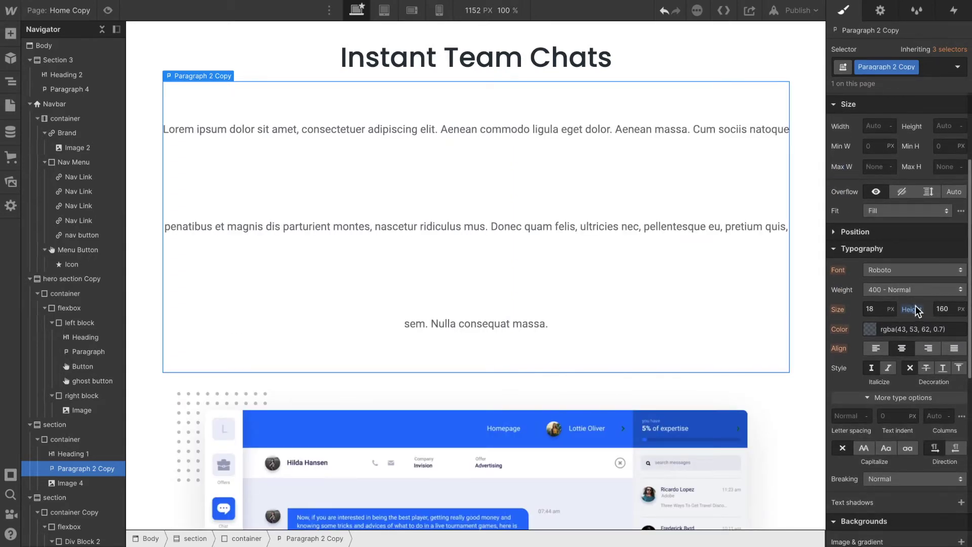
{"action": "left_click", "coordinate": [916, 311], "text": "alt"}
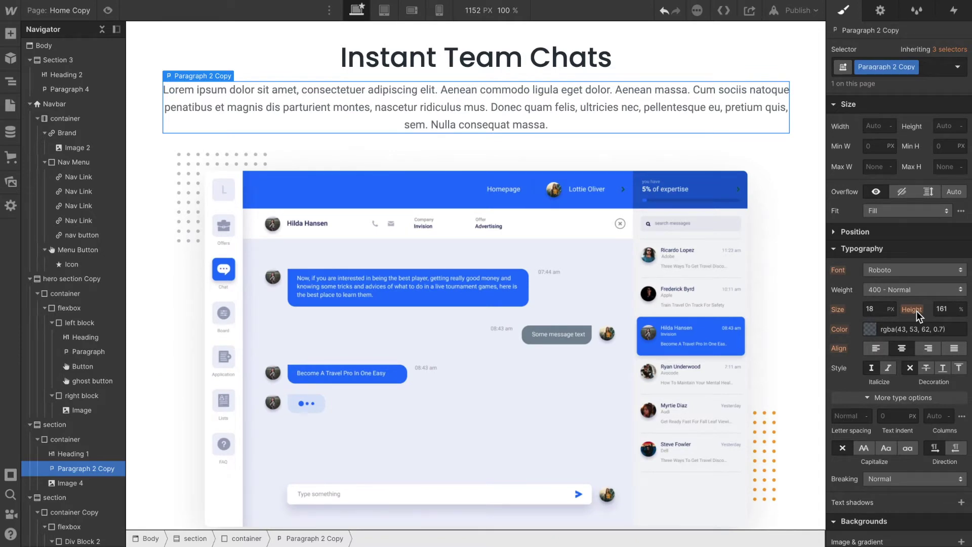
{"action": "left_click", "coordinate": [664, 11]}
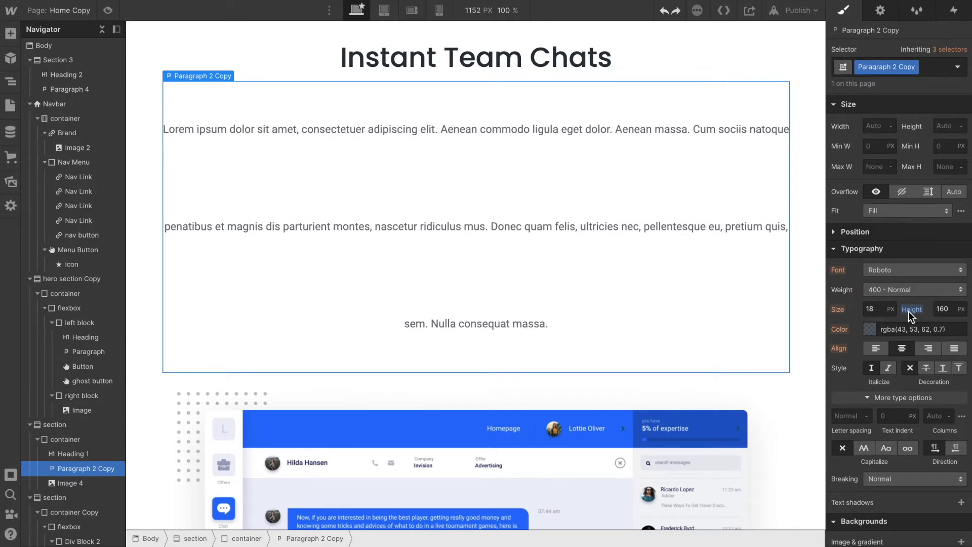
{"action": "scroll", "coordinate": [911, 312], "scroll_direction": "up", "scroll_amount": 3}
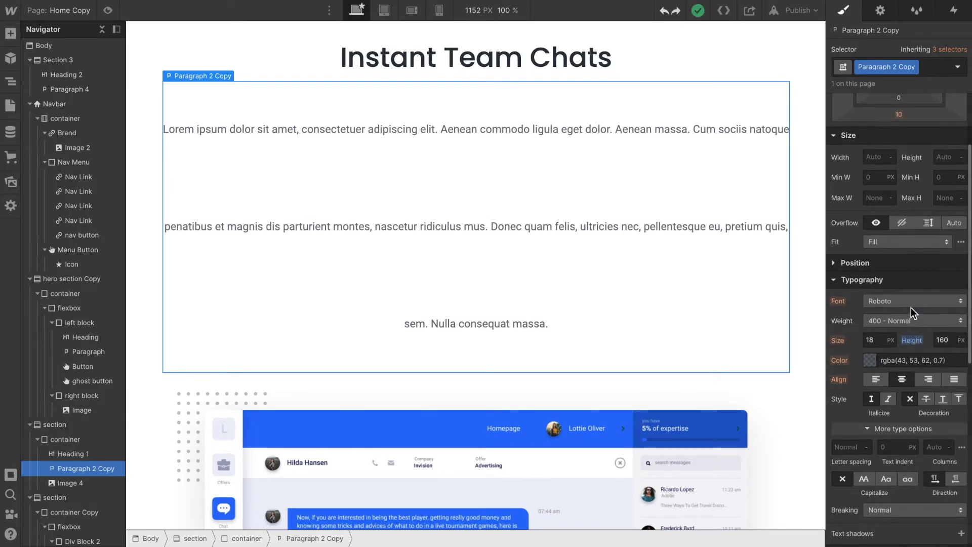
{"action": "scroll", "coordinate": [911, 308], "scroll_direction": "down", "scroll_amount": 3}
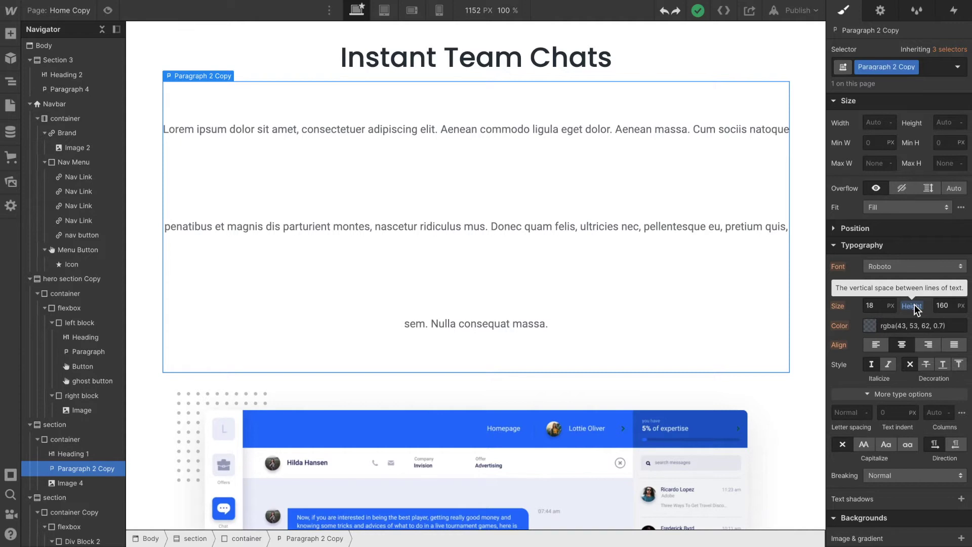
{"action": "left_click_drag", "start_coordinate": [914, 305], "coordinate": [915, 305]}
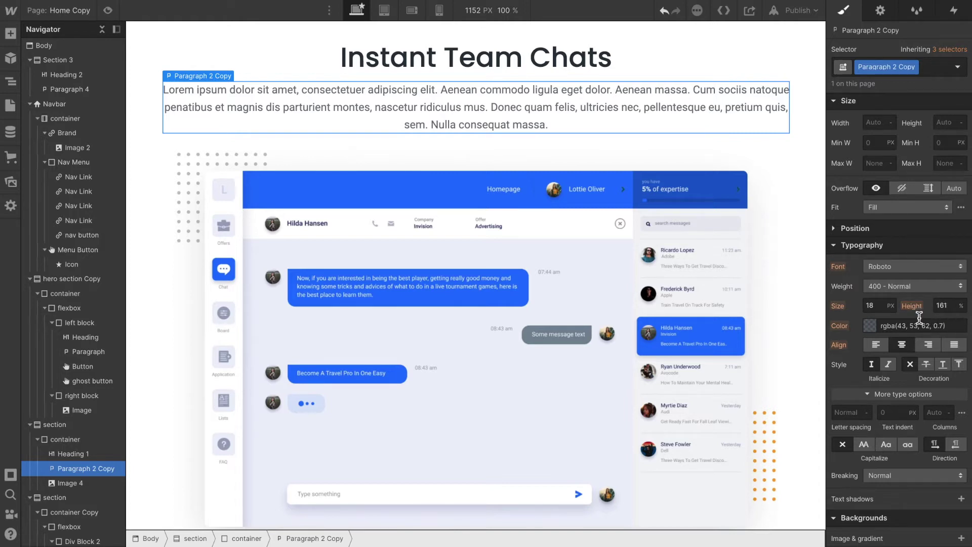
{"action": "key", "text": "ctrl+z"}
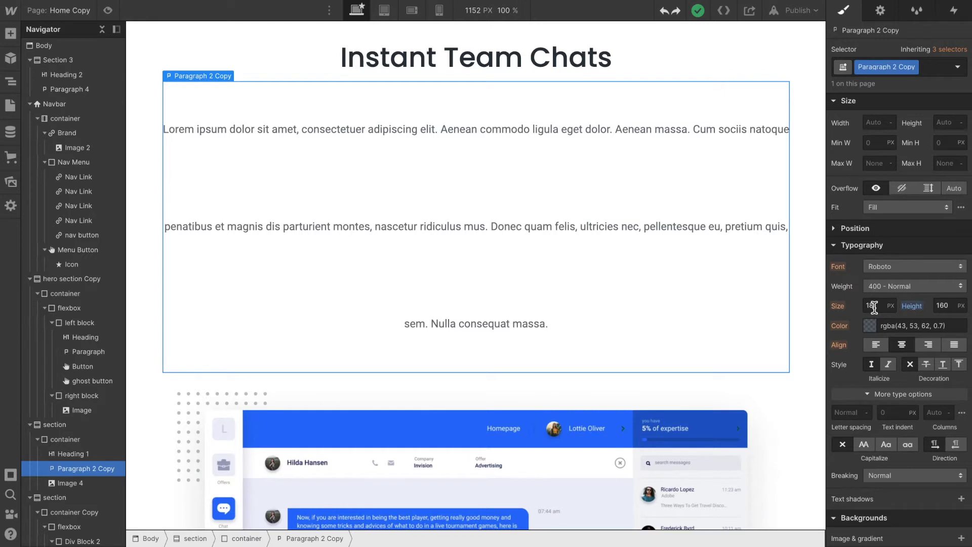
Step: Set the line height of the Paragraph 2 Copy text to 160%
{"action": "double_click", "coordinate": [947, 306]}
{"action": "type", "text": "160%"}
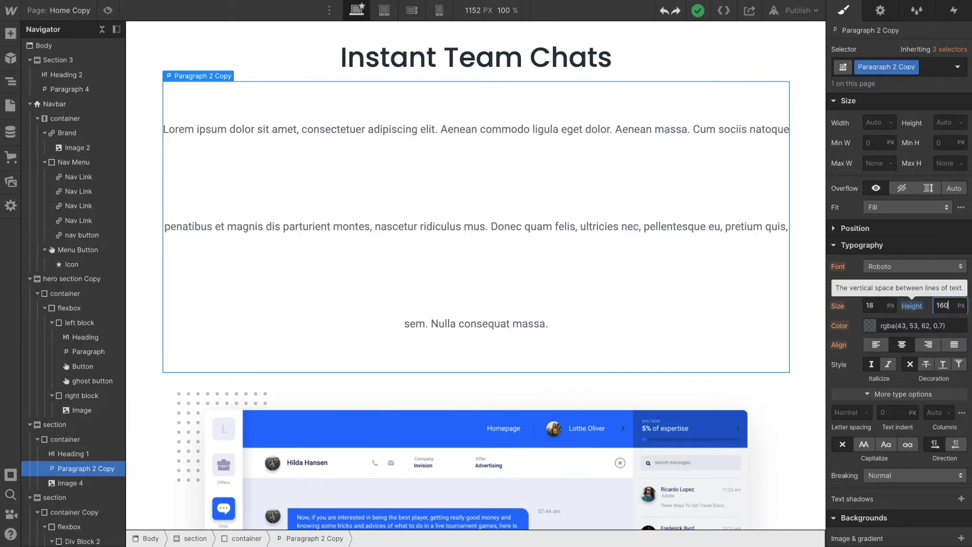
{"action": "key", "text": "Return"}
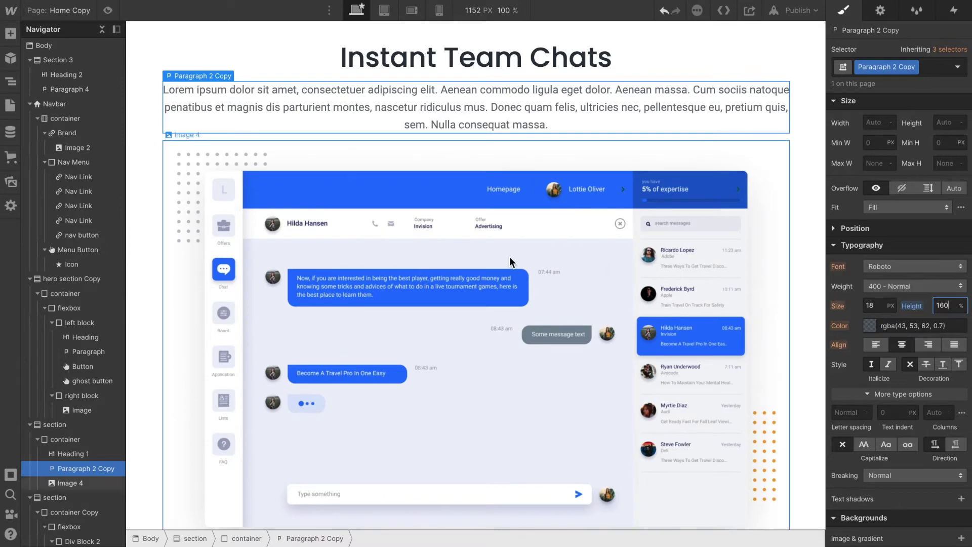
Step: Select the Try It Free button in the Perfect Solution section and inspect its spacing by turning X-ray mode on and off
{"action": "scroll", "coordinate": [510, 256], "scroll_direction": "up", "scroll_amount": 2}
{"action": "scroll", "coordinate": [536, 151], "scroll_direction": "down", "scroll_amount": 9}
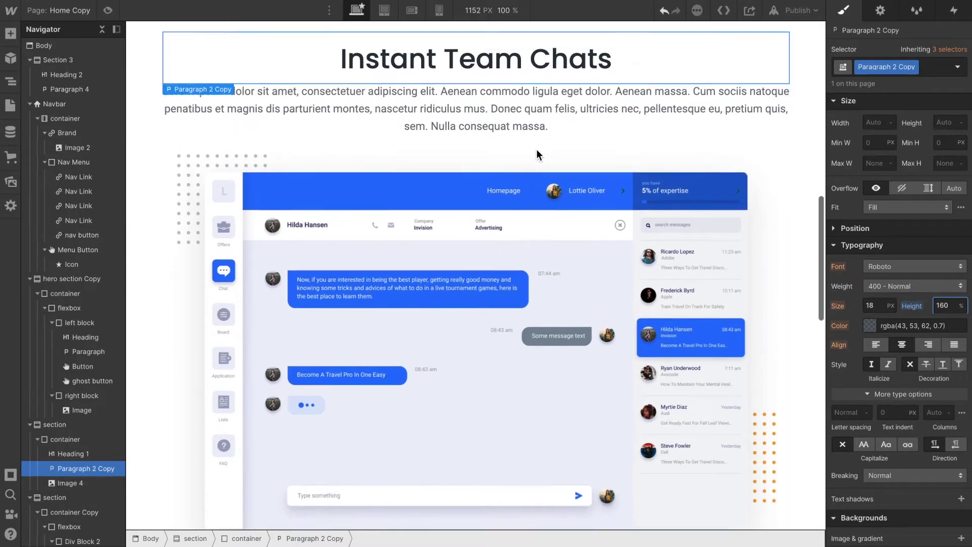
{"action": "scroll", "coordinate": [536, 149], "scroll_direction": "down", "scroll_amount": 4}
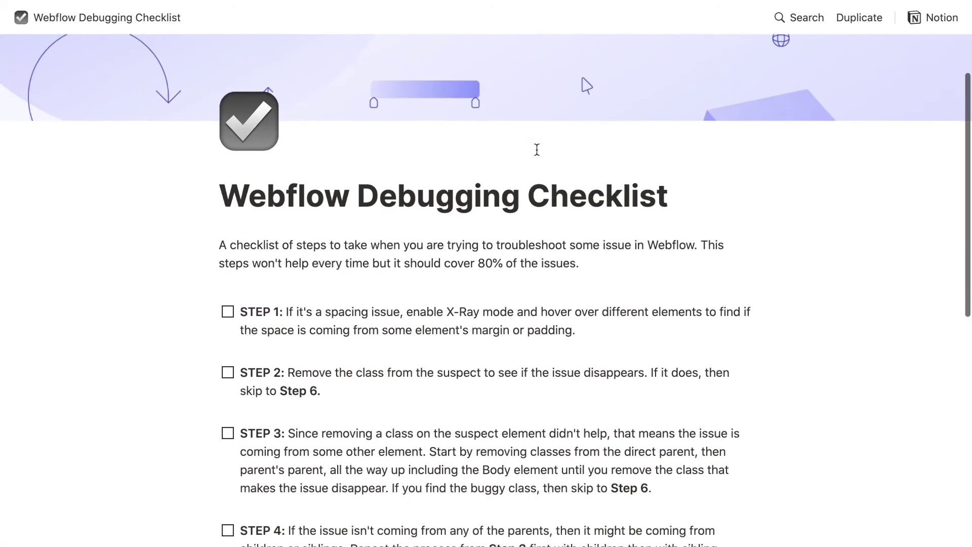
{"action": "scroll", "coordinate": [536, 150], "scroll_direction": "down", "scroll_amount": 6}
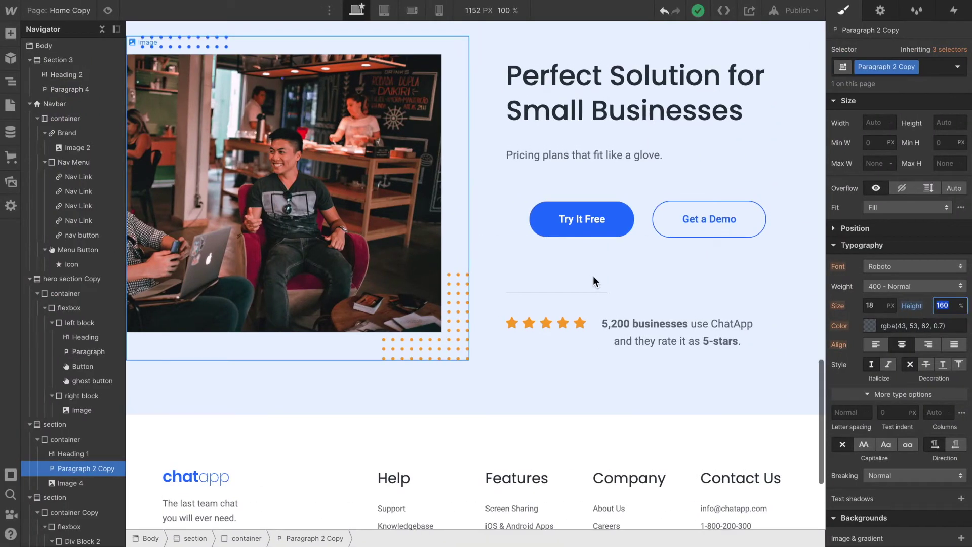
{"action": "left_click", "coordinate": [640, 176]}
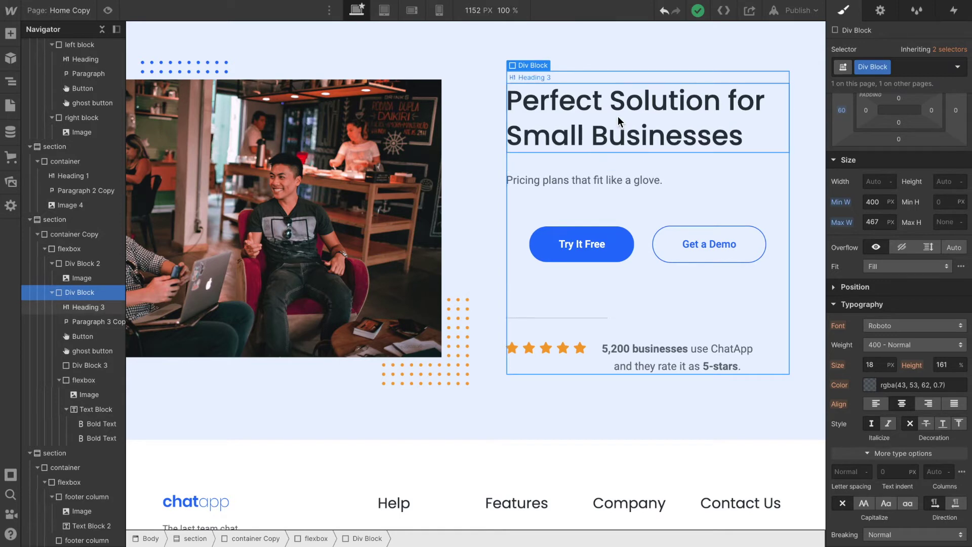
{"action": "left_click", "coordinate": [594, 246]}
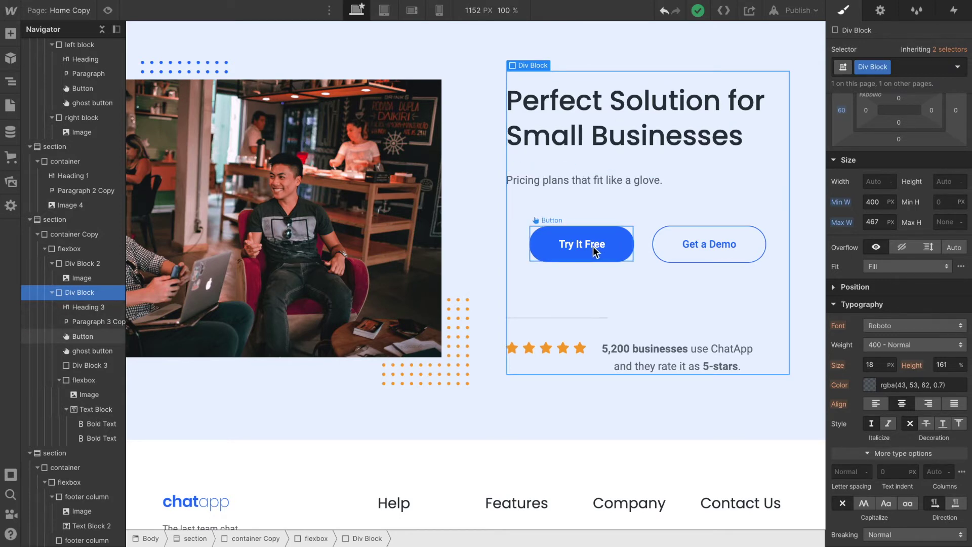
{"action": "left_click", "coordinate": [484, 11]}
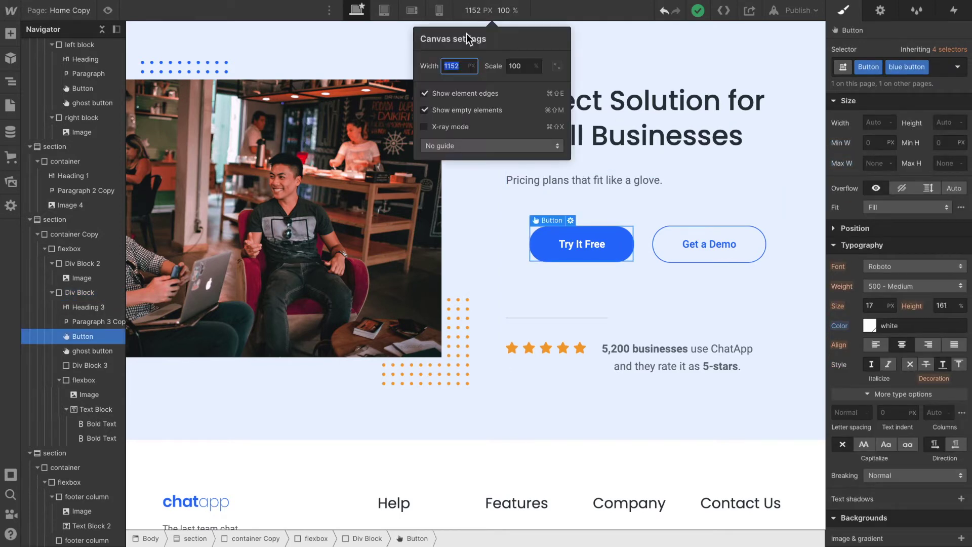
{"action": "left_click", "coordinate": [435, 127]}
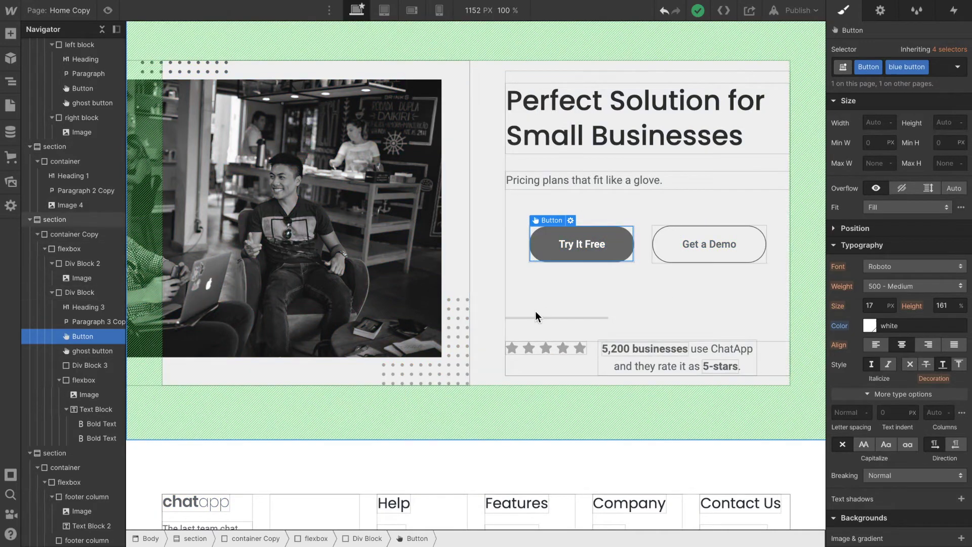
{"action": "left_click", "coordinate": [494, 10]}
{"action": "left_click", "coordinate": [442, 127]}
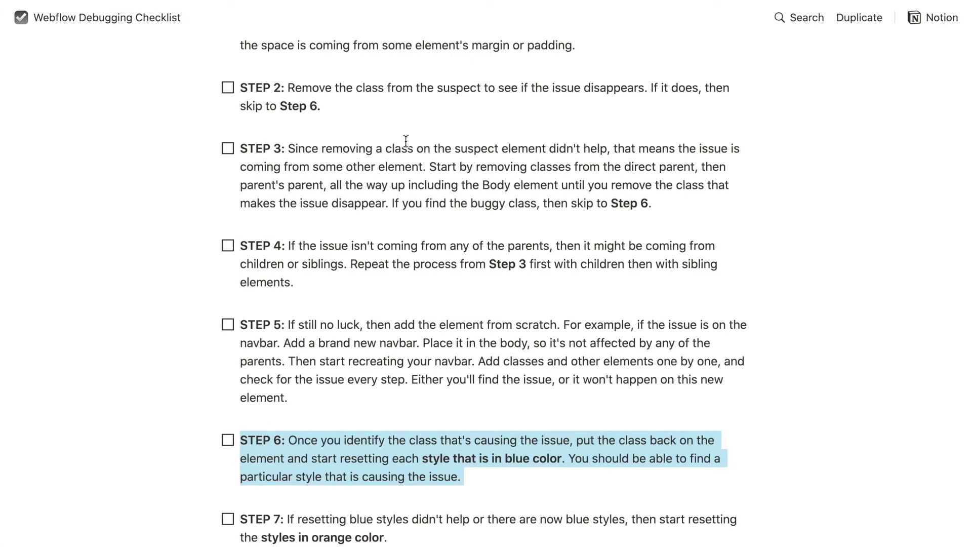
Step: Switch to the Webflow Debugging Checklist and highlight Step 2, about removing the class from the suspect element
{"action": "scroll", "coordinate": [387, 154], "scroll_direction": "up", "scroll_amount": 4}
{"action": "triple_click", "coordinate": [328, 180]}
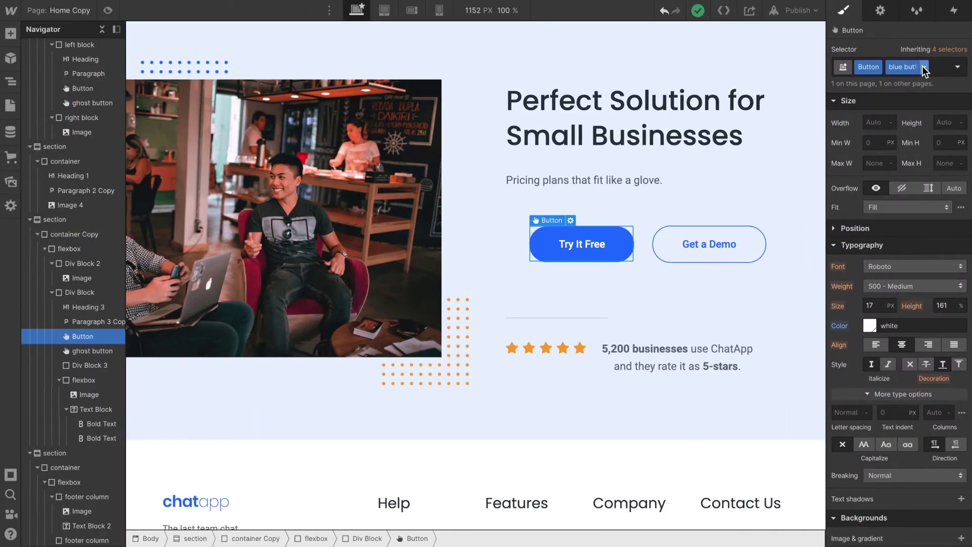
Step: In the Webflow Designer, remove the blue button and Button classes from the Try It Free button, and undo both removals
{"action": "left_click", "coordinate": [923, 67]}
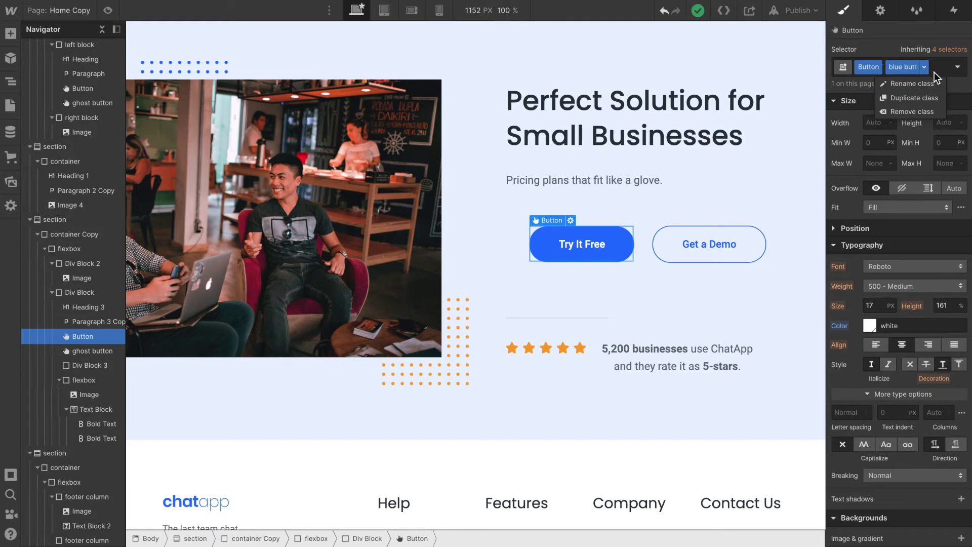
{"action": "left_click", "coordinate": [908, 112]}
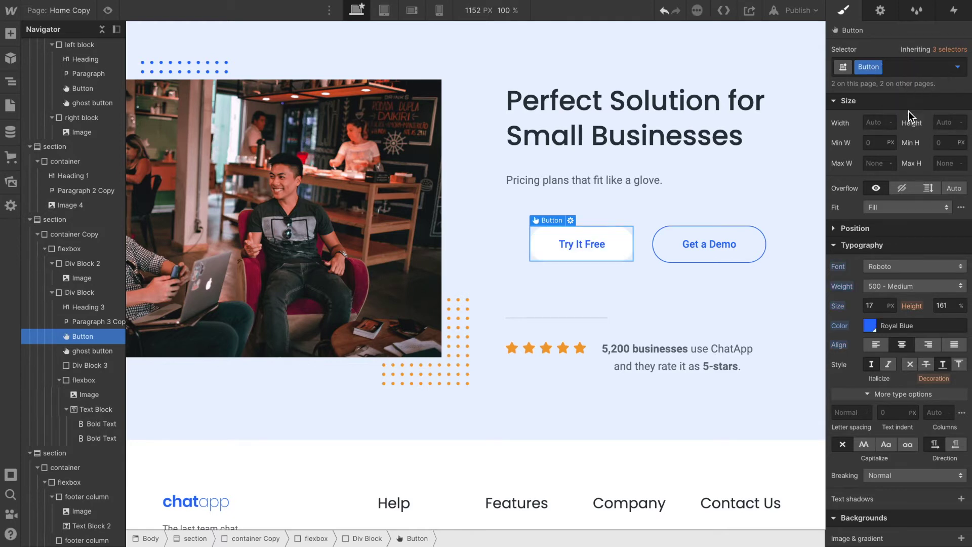
{"action": "left_click", "coordinate": [878, 67]}
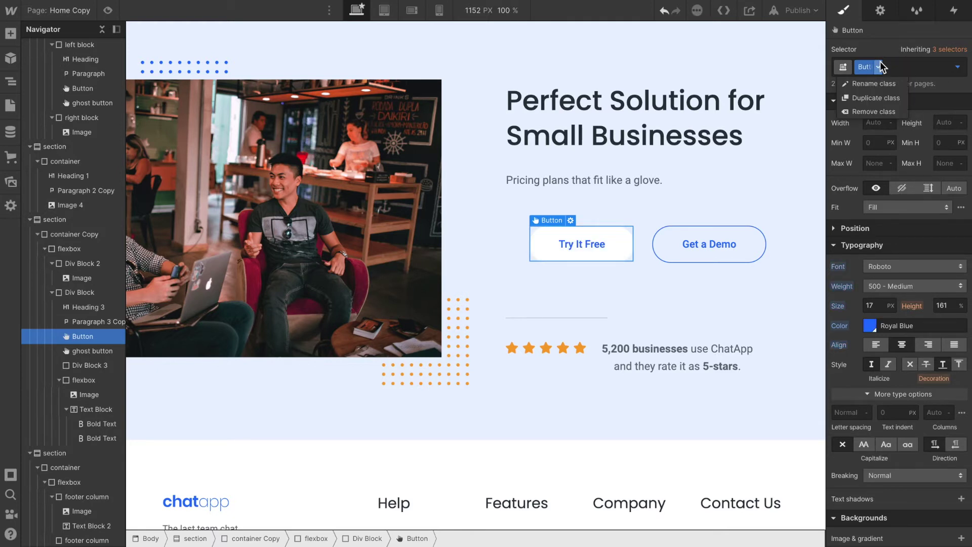
{"action": "left_click", "coordinate": [880, 113]}
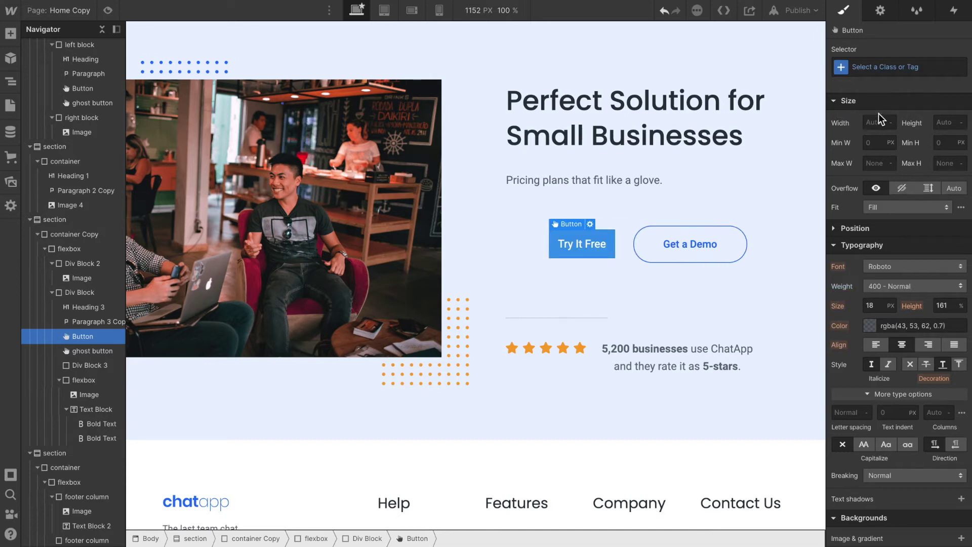
{"action": "key", "text": "ctrl+z"}
{"action": "key", "text": "ctrl+z"}
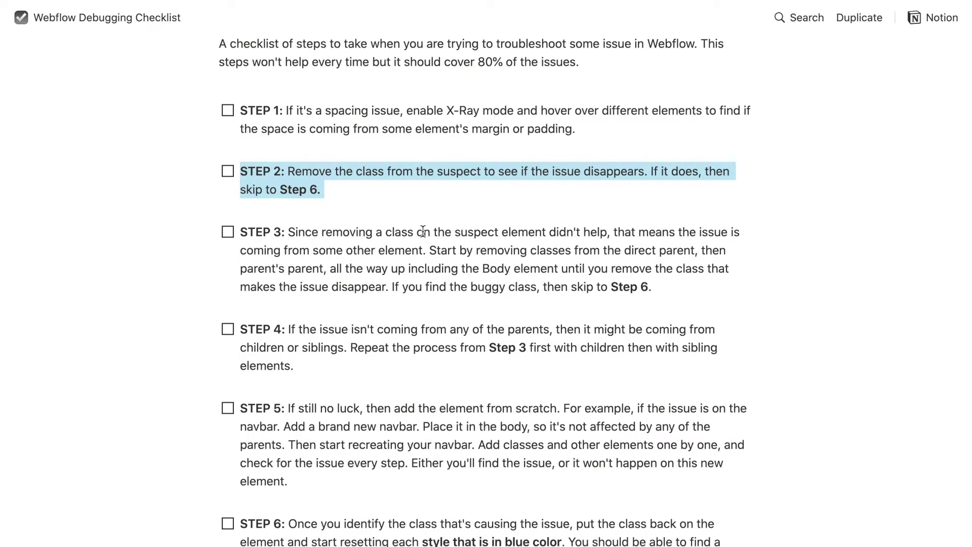
Step: Highlight Step 3 in the Webflow Debugging Checklist, and back in the Designer collapse the element tree to the Try It Free button's hierarchy
{"action": "triple_click", "coordinate": [308, 241]}
{"action": "scroll", "coordinate": [308, 241], "scroll_direction": "down", "scroll_amount": 3}
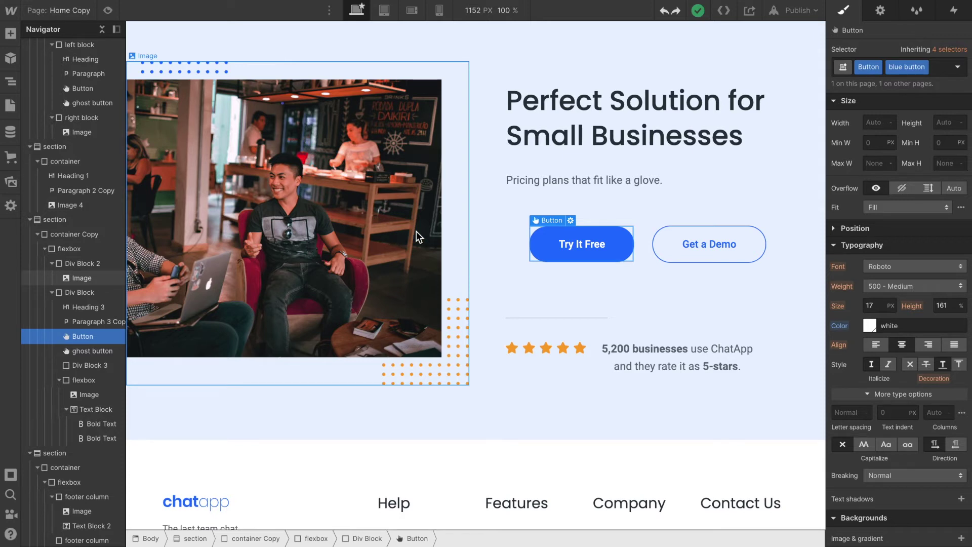
{"action": "left_click", "coordinate": [103, 28]}
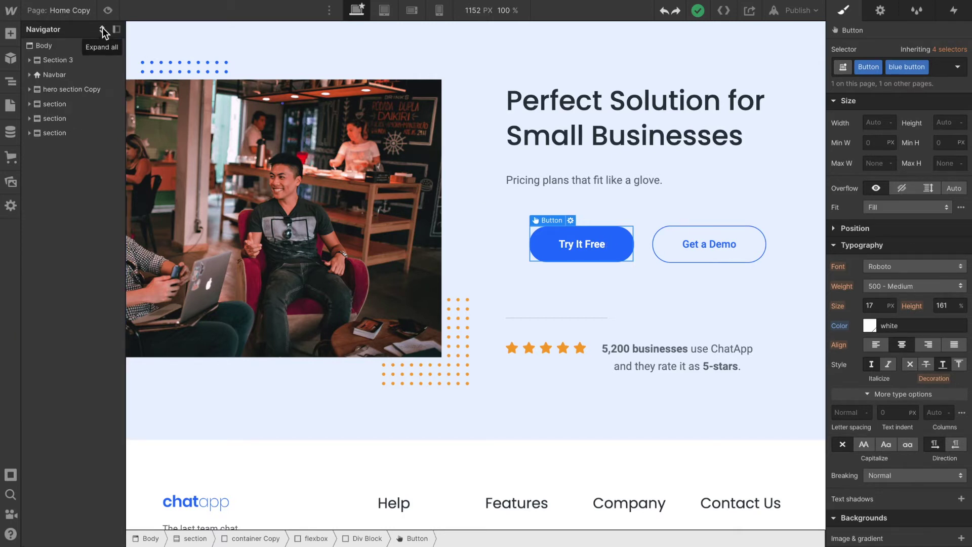
{"action": "left_click", "coordinate": [573, 245]}
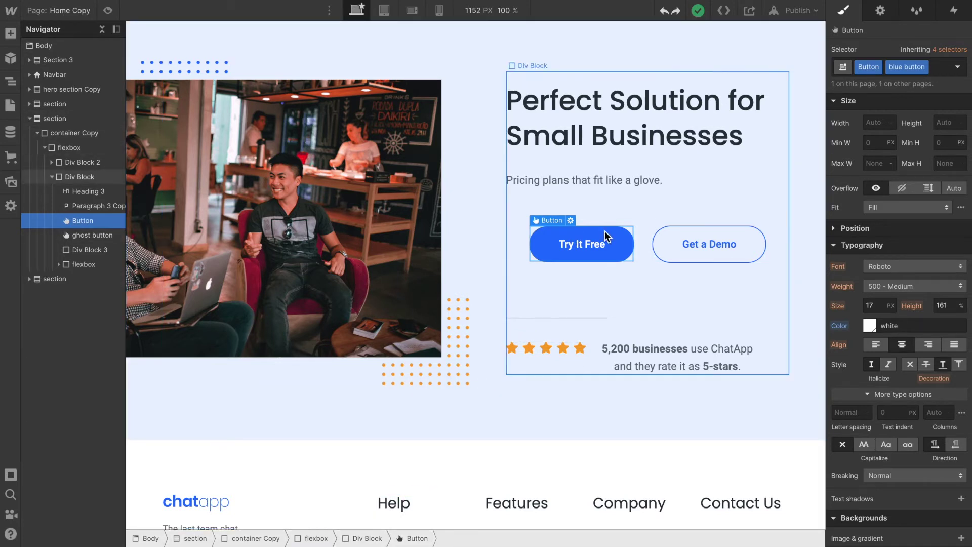
Step: Select the button's direct parent, the Div Block, remove its Div Block class and undo the removal
{"action": "mouse_move", "coordinate": [419, 541]}
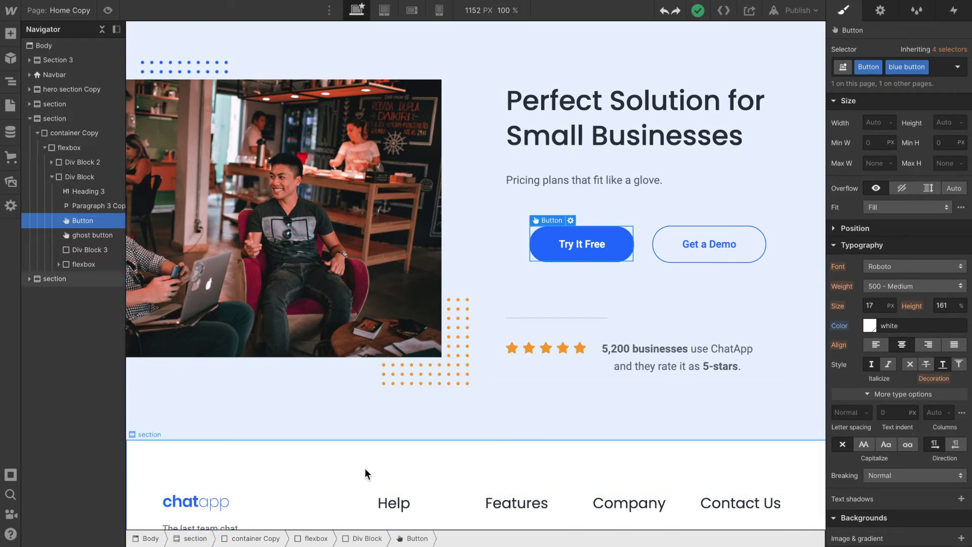
{"action": "left_click", "coordinate": [372, 539]}
{"action": "scroll", "coordinate": [911, 233], "scroll_direction": "up", "scroll_amount": 5}
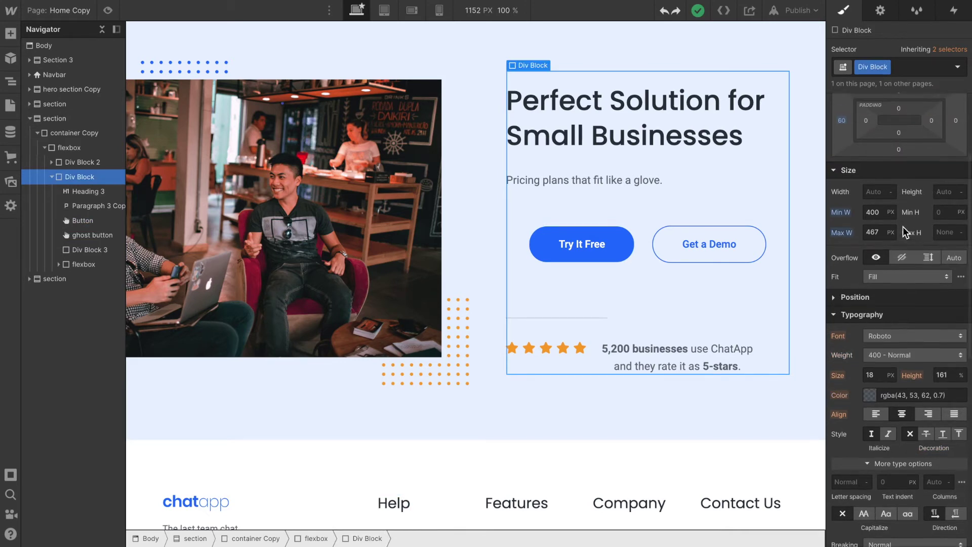
{"action": "left_click", "coordinate": [893, 68]}
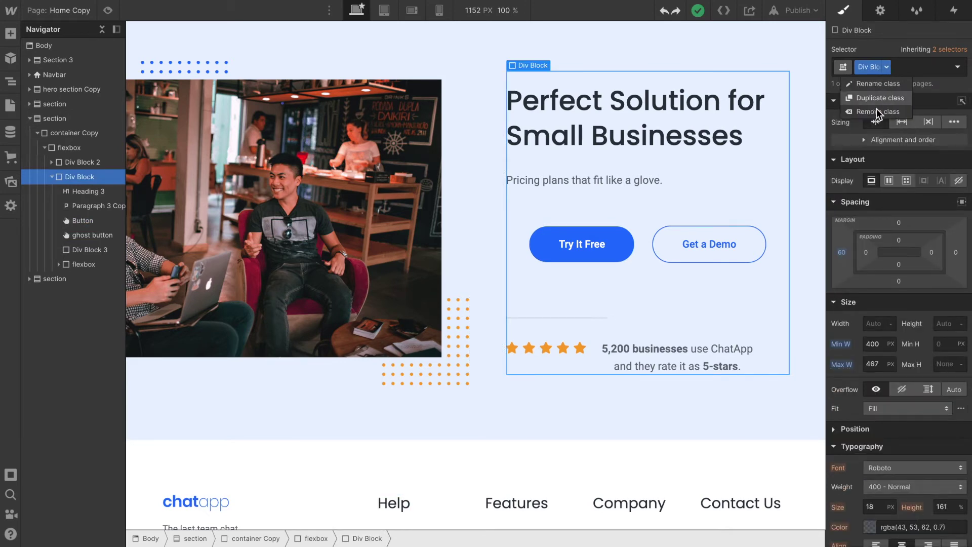
{"action": "left_click", "coordinate": [876, 119]}
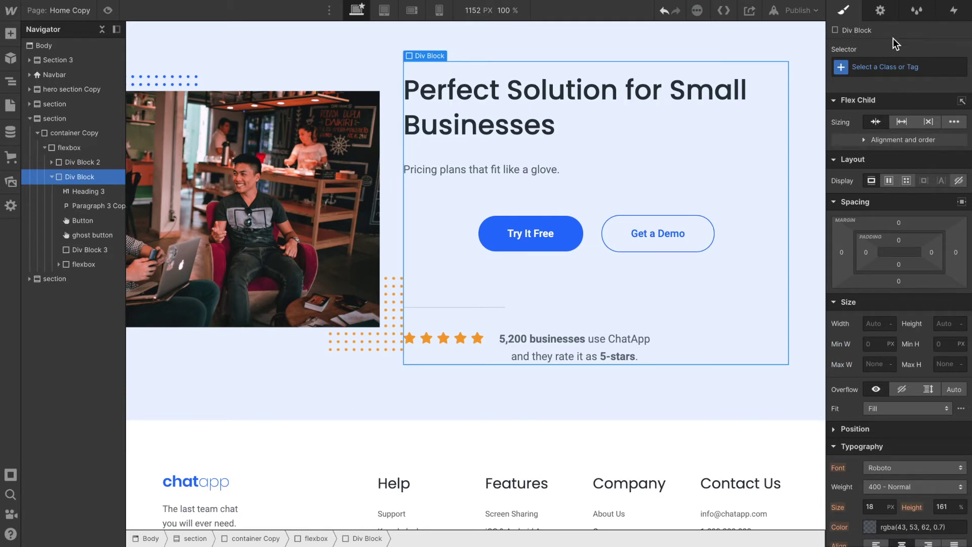
{"action": "key", "text": "ctrl+z"}
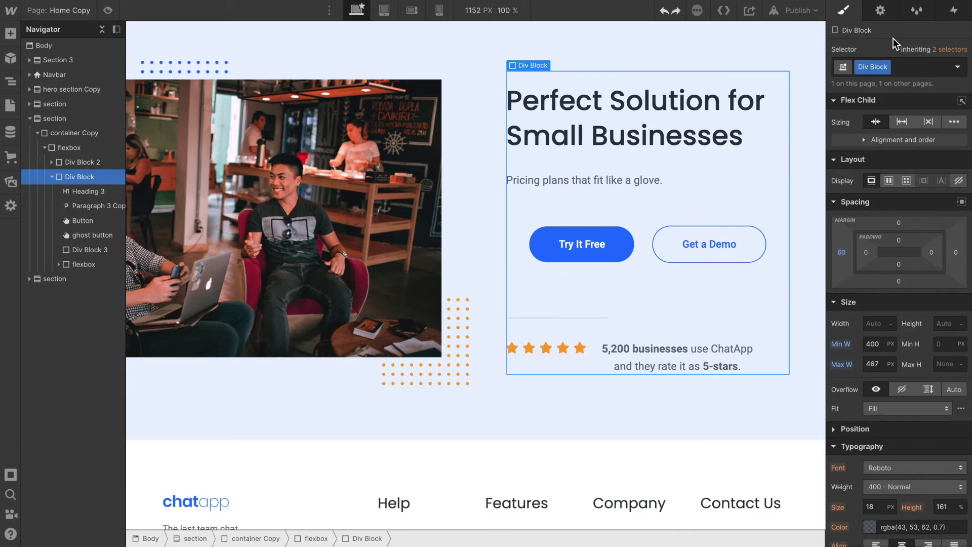
Step: Select the parent flexbox that contains the Div Block and remove its cta flexbox class
{"action": "scroll", "coordinate": [513, 296], "scroll_direction": "down", "scroll_amount": 3}
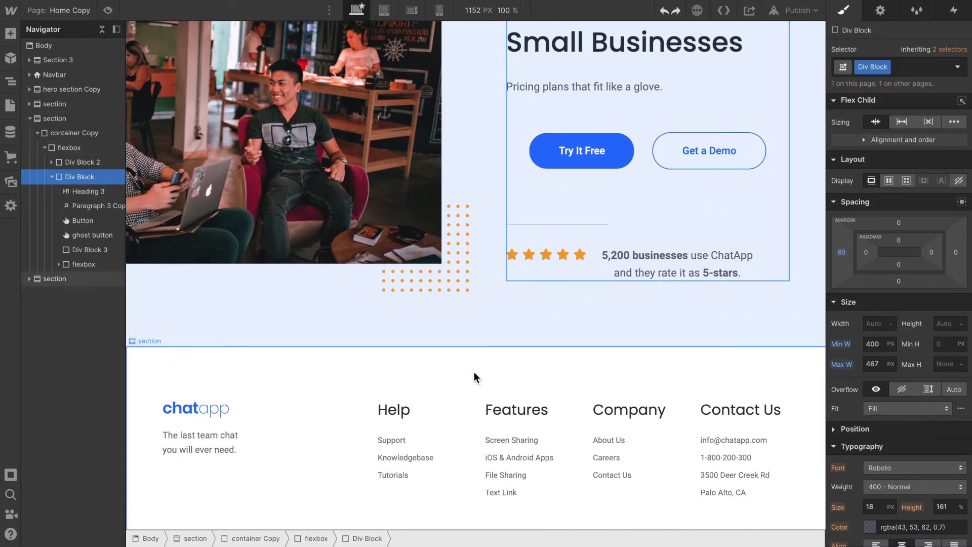
{"action": "left_click", "coordinate": [315, 538]}
{"action": "scroll", "coordinate": [581, 307], "scroll_direction": "up", "scroll_amount": 4}
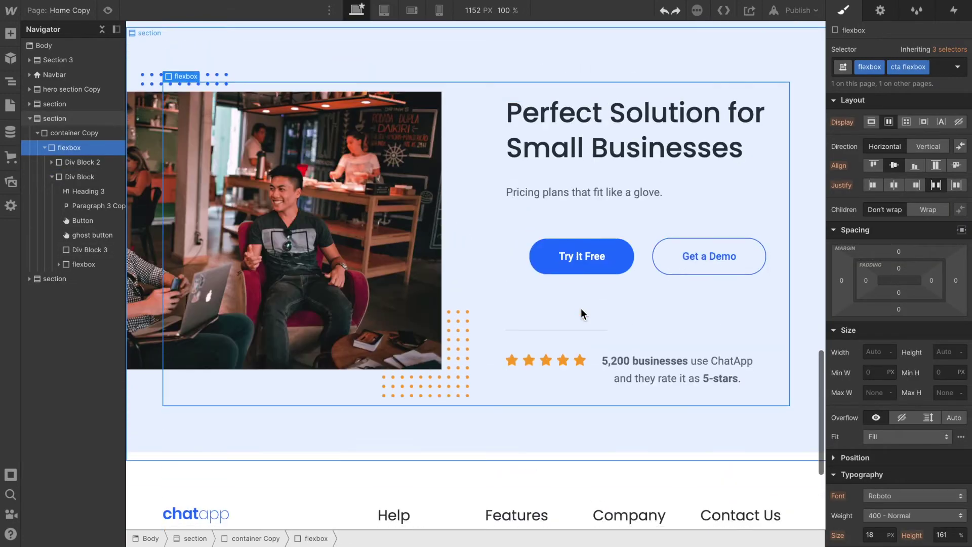
{"action": "left_click", "coordinate": [926, 67]}
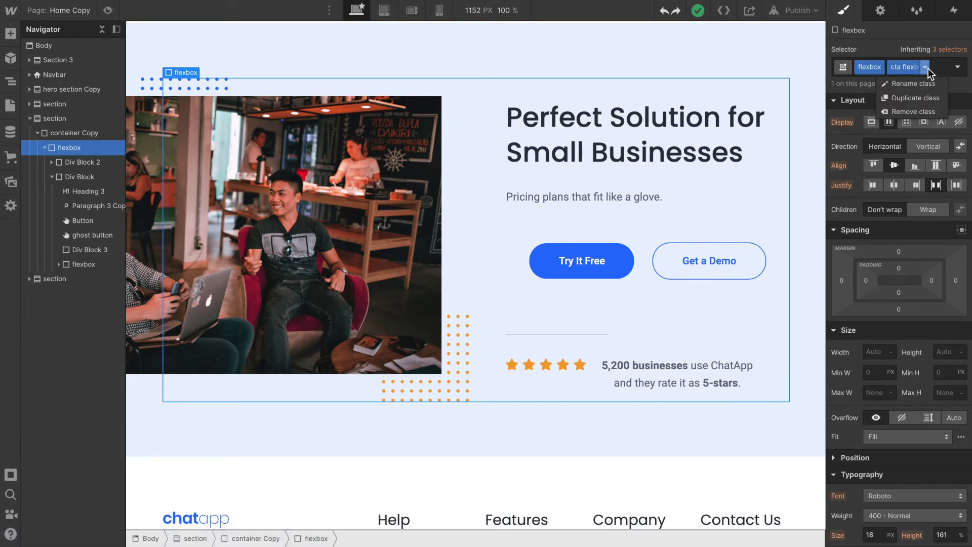
{"action": "left_click", "coordinate": [915, 112]}
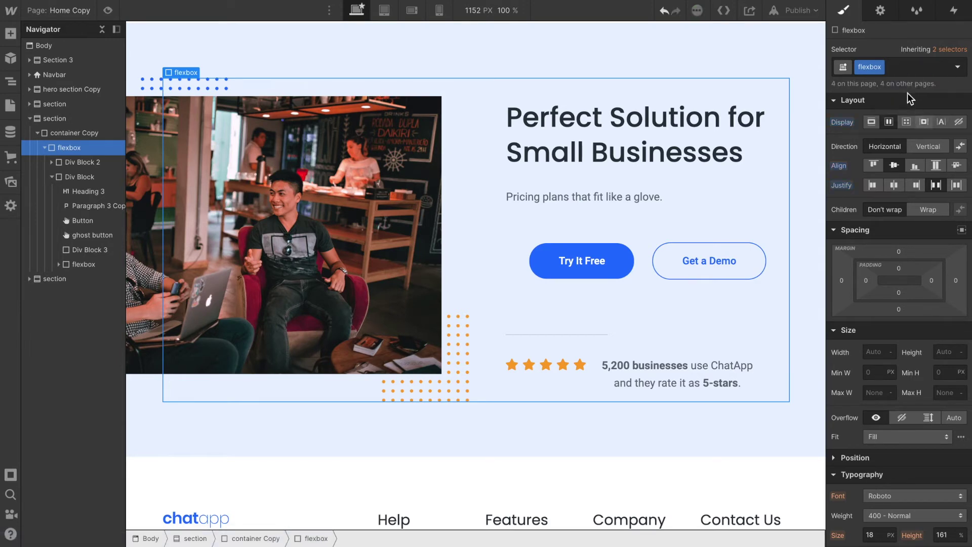
Step: Remove the remaining flexbox class from the parent flexbox, and undo the removals of both its flexbox and cta flexbox classes
{"action": "left_click", "coordinate": [883, 68]}
{"action": "left_click", "coordinate": [883, 111]}
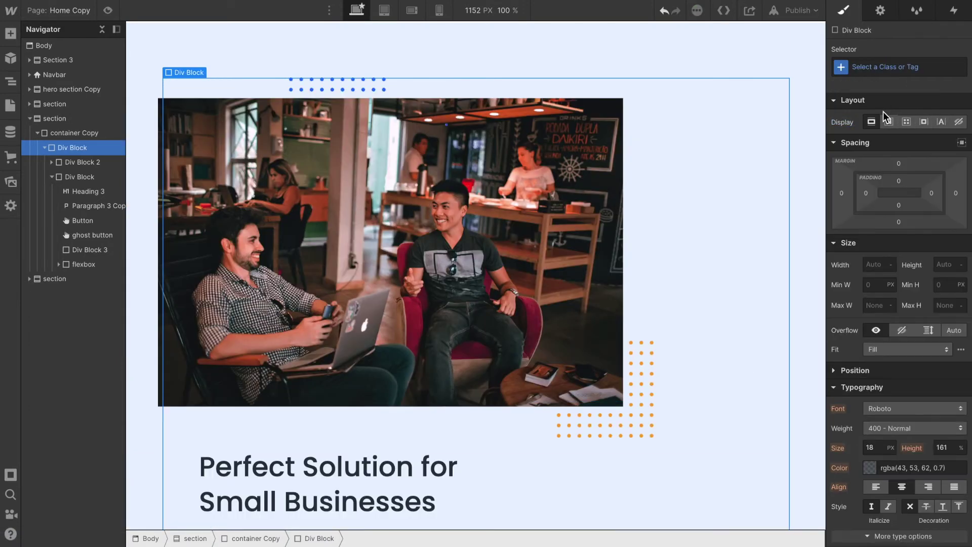
{"action": "scroll", "coordinate": [570, 285], "scroll_direction": "down", "scroll_amount": 8}
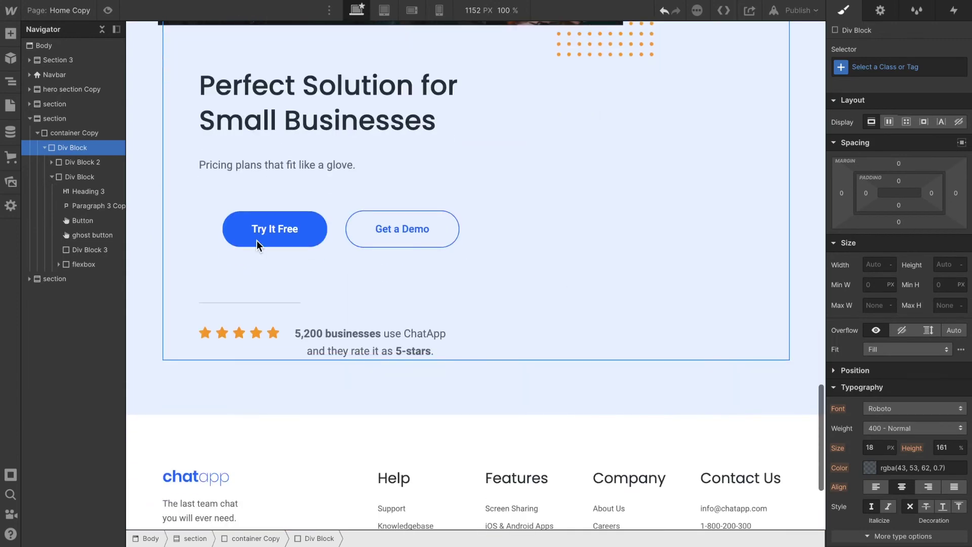
{"action": "key", "text": "ctrl+z"}
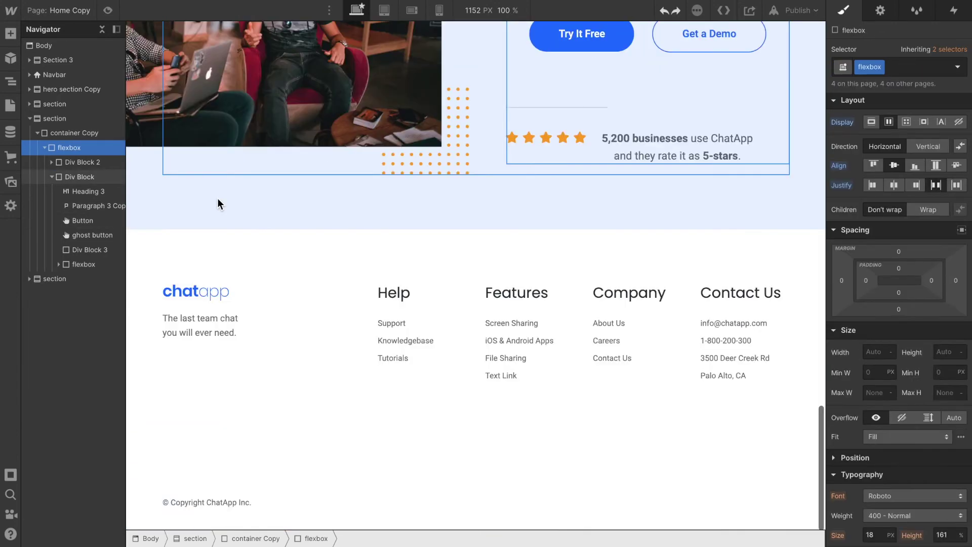
{"action": "key", "text": "ctrl+z"}
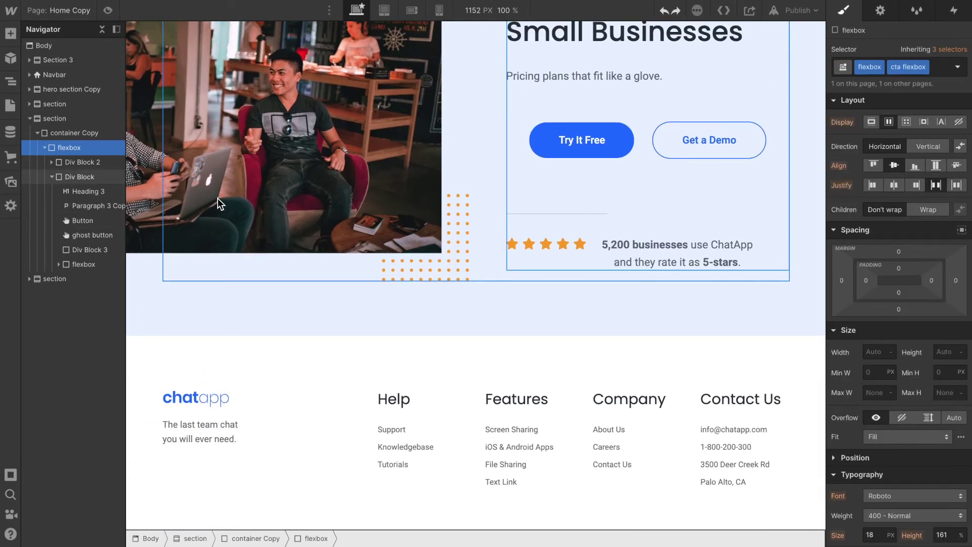
{"action": "scroll", "coordinate": [219, 203], "scroll_direction": "up", "scroll_amount": 3}
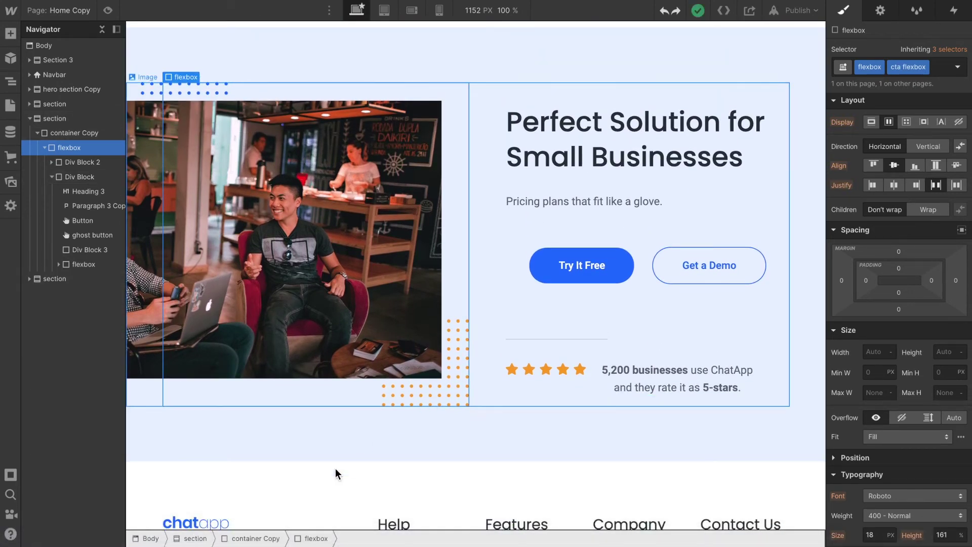
Step: Select the parent container Copy that holds the flexbox, remove its container Copy class and undo the removal
{"action": "left_click", "coordinate": [255, 538]}
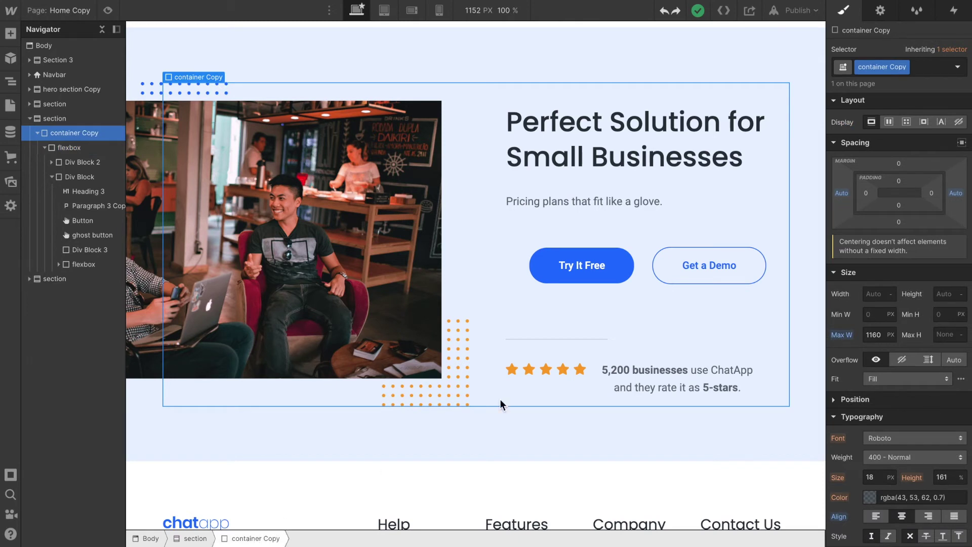
{"action": "left_click", "coordinate": [905, 67]}
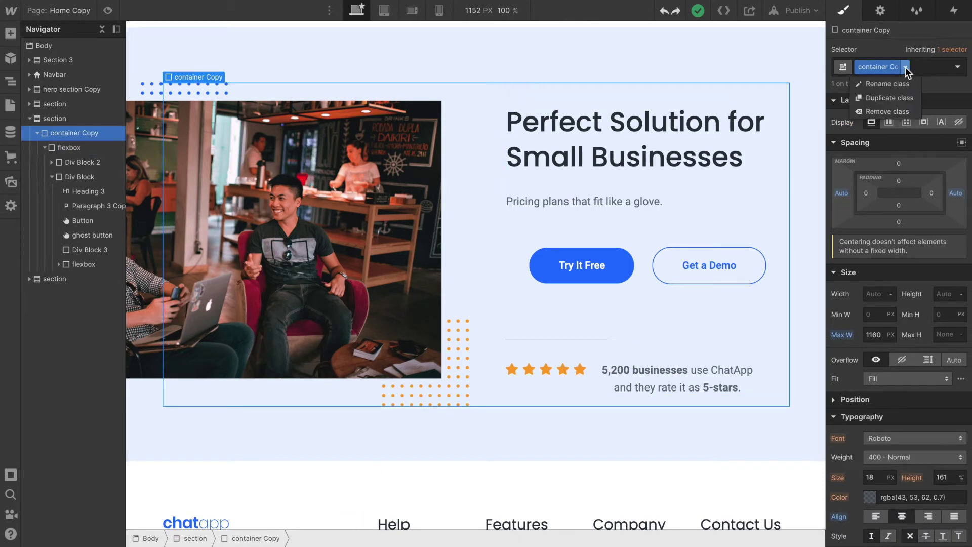
{"action": "left_click", "coordinate": [885, 109]}
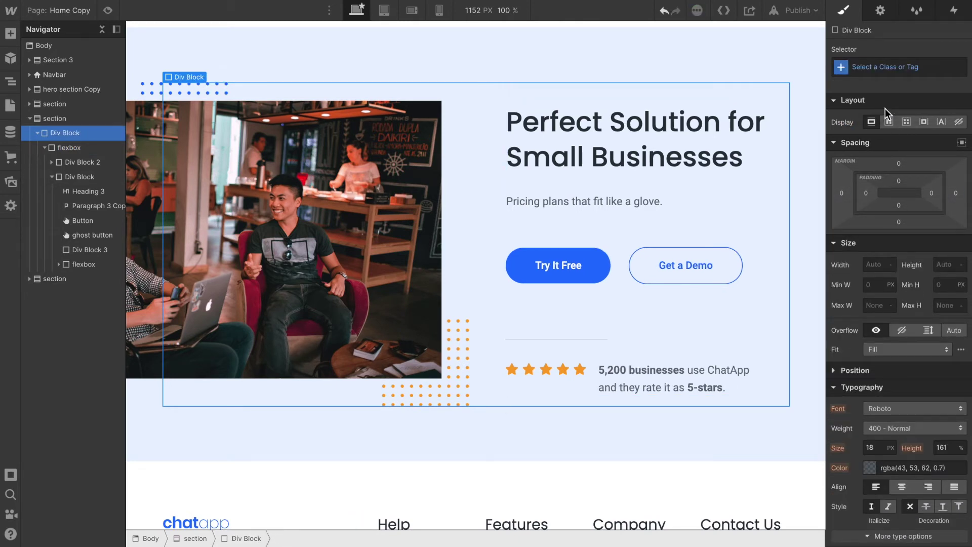
{"action": "key", "text": "ctrl+z"}
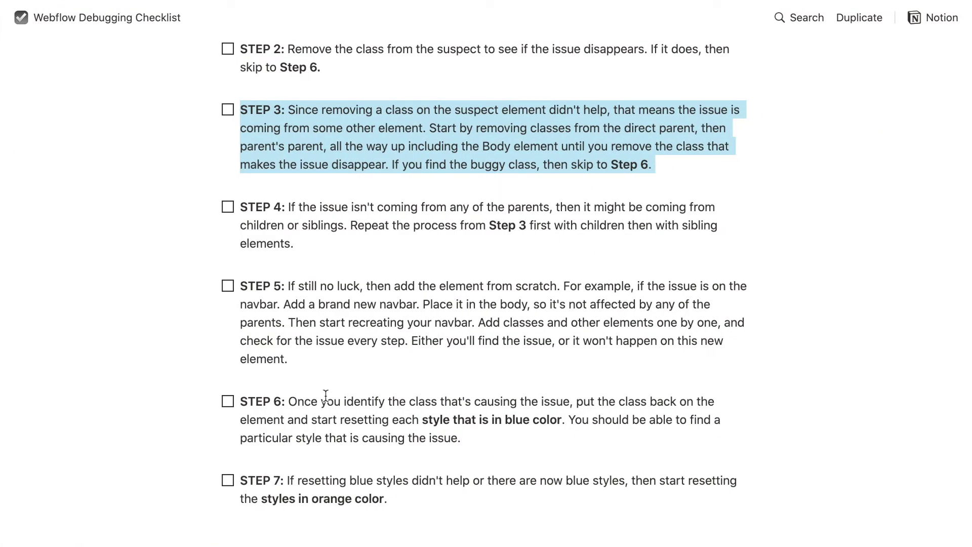
Step: Highlight Step 6 in the Webflow Debugging Checklist, and back in the Designer look through the container Copy's blue styles
{"action": "triple_click", "coordinate": [383, 421]}
{"action": "scroll", "coordinate": [383, 421], "scroll_direction": "down", "scroll_amount": 3}
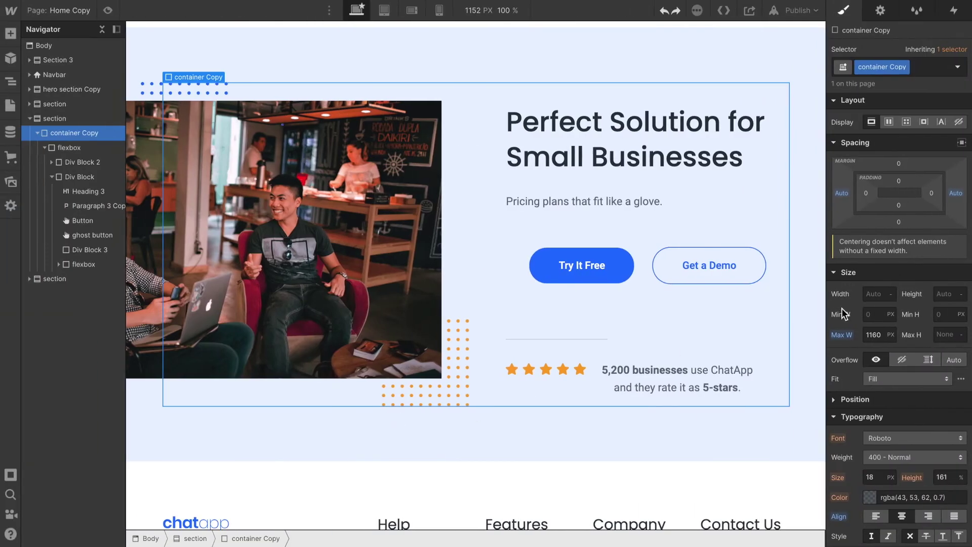
{"action": "scroll", "coordinate": [860, 298], "scroll_direction": "down", "scroll_amount": 3}
{"action": "scroll", "coordinate": [862, 299], "scroll_direction": "up", "scroll_amount": 4}
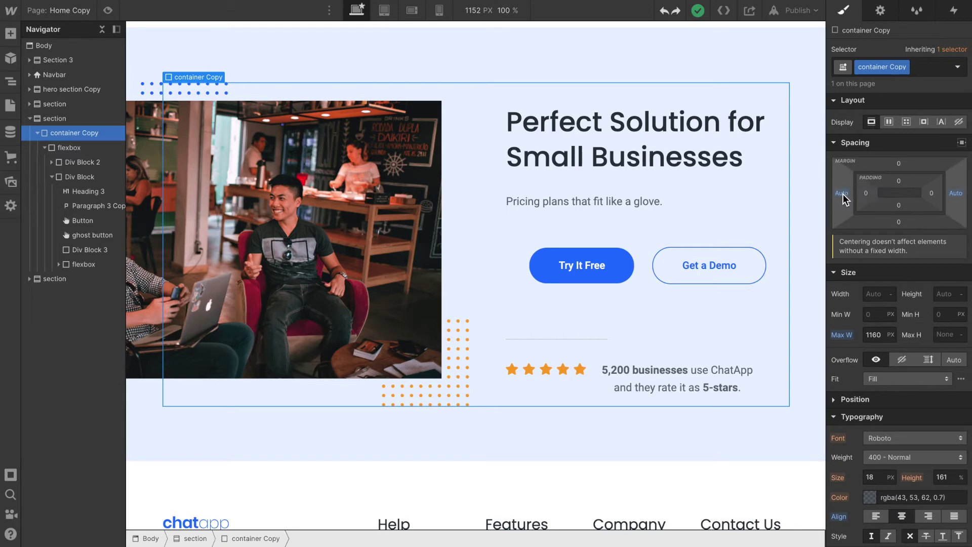
Step: Reset the container Copy's side margins, maximum width and text alignment one by one, and undo the resets
{"action": "left_click", "coordinate": [842, 194], "text": "alt"}
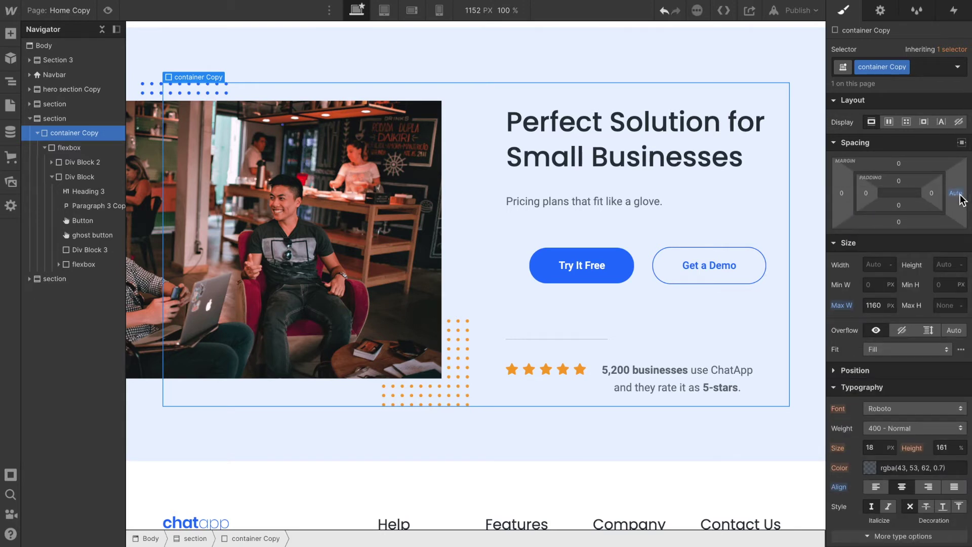
{"action": "left_click", "coordinate": [846, 305], "text": "alt"}
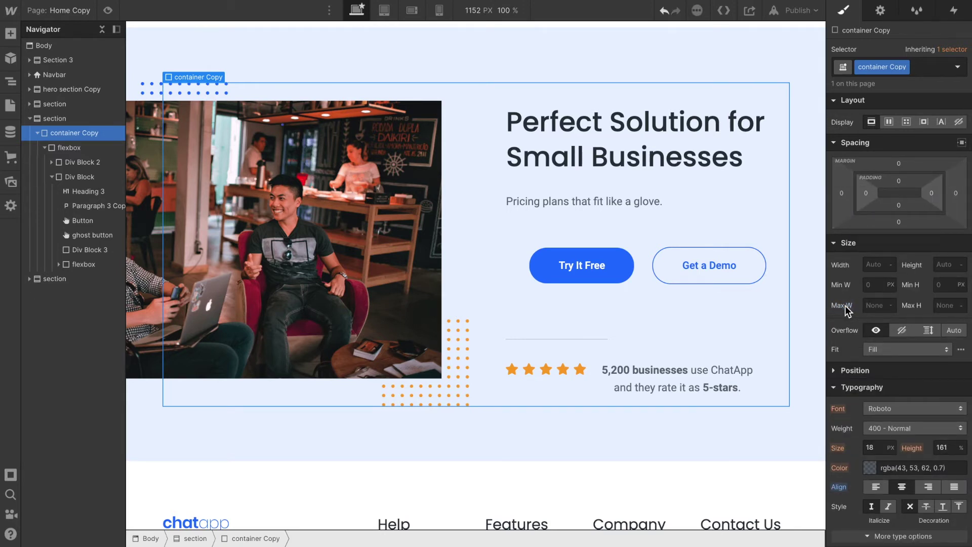
{"action": "scroll", "coordinate": [846, 305], "scroll_direction": "down", "scroll_amount": 4}
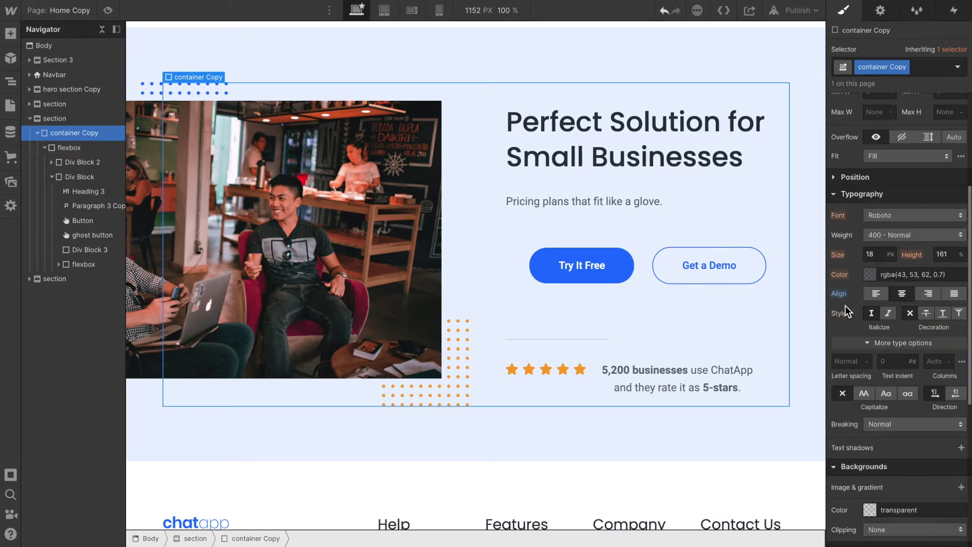
{"action": "left_click", "coordinate": [842, 296], "text": "alt"}
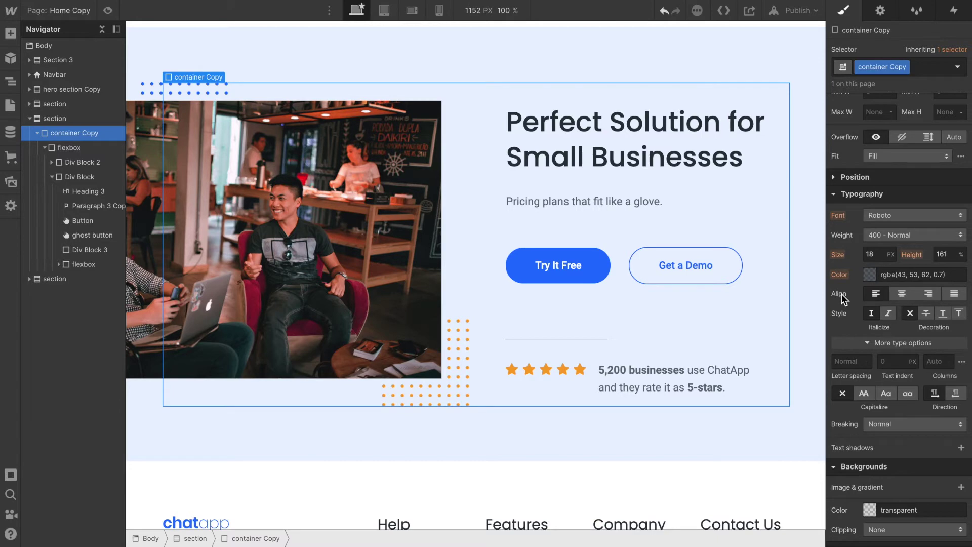
{"action": "key", "text": "ctrl+z"}
{"action": "scroll", "coordinate": [842, 298], "scroll_direction": "up", "scroll_amount": 4}
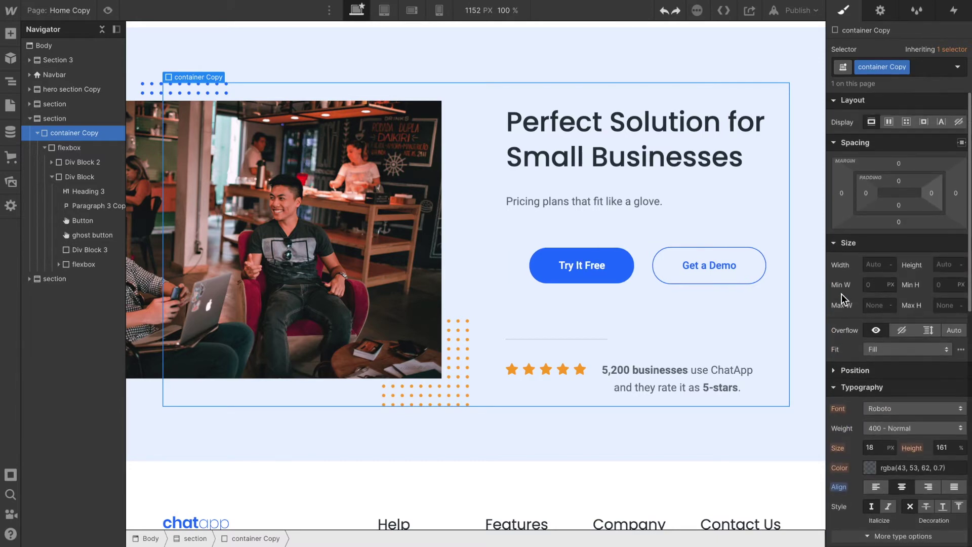
Step: Reset the container Copy's text alignment and restore it to center, and try left alignment and undo it
{"action": "scroll", "coordinate": [842, 299], "scroll_direction": "down", "scroll_amount": 5}
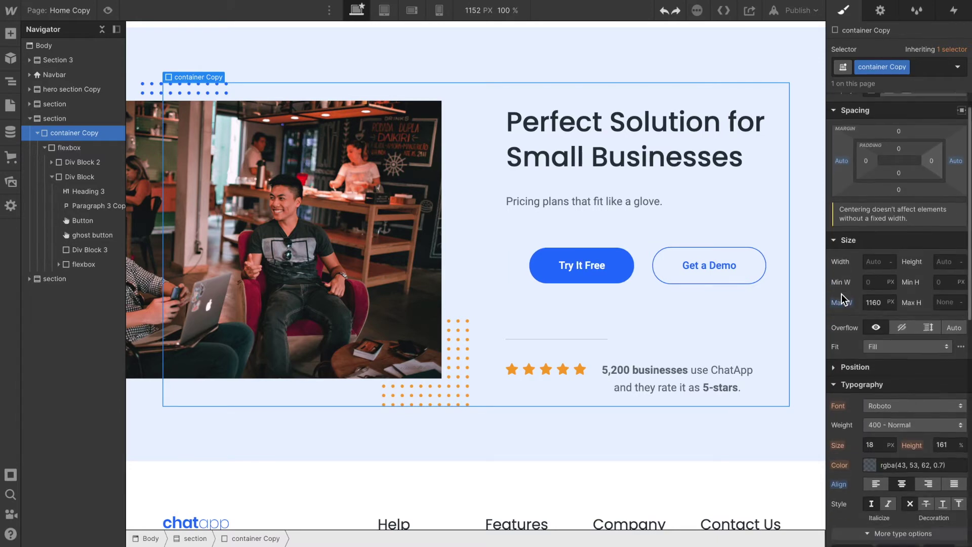
{"action": "left_click", "coordinate": [838, 296]}
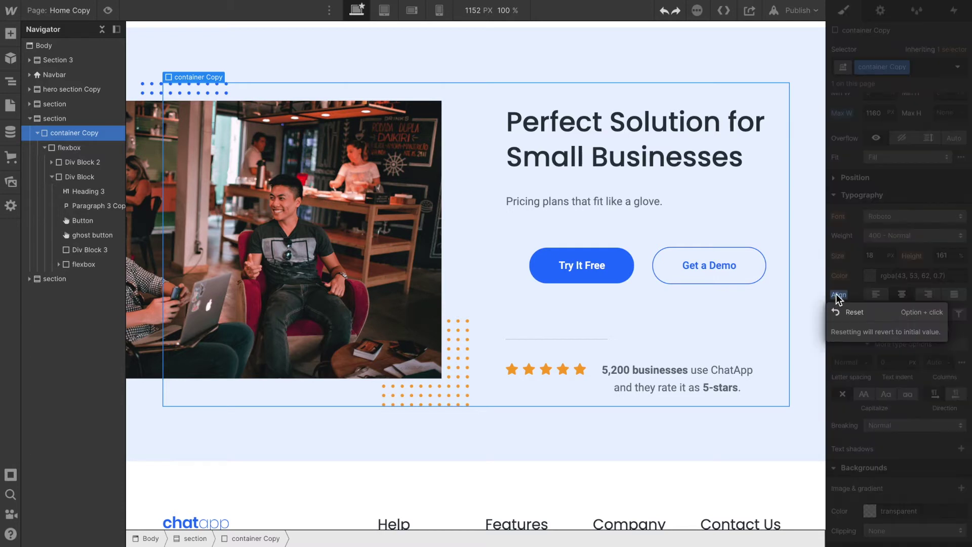
{"action": "left_click", "coordinate": [860, 314]}
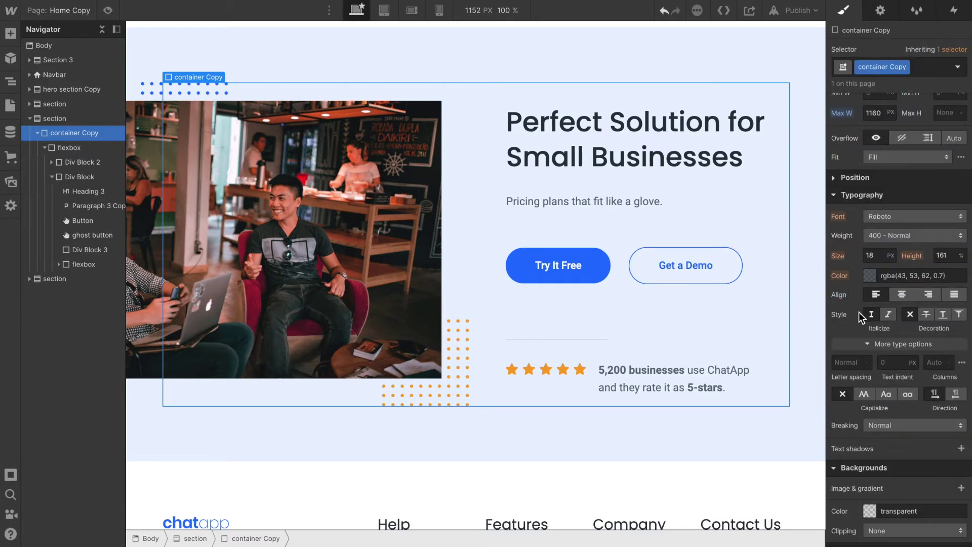
{"action": "left_click", "coordinate": [905, 293]}
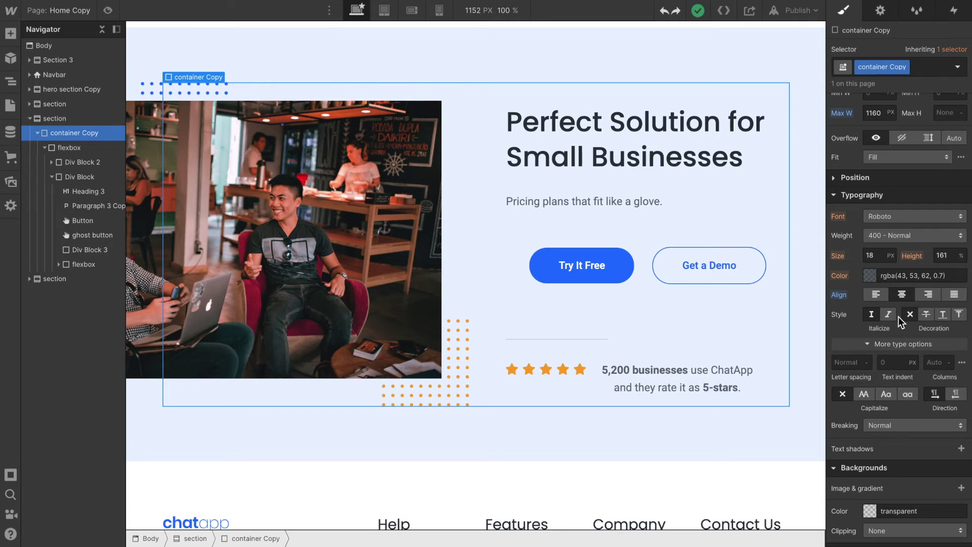
{"action": "left_click", "coordinate": [876, 296]}
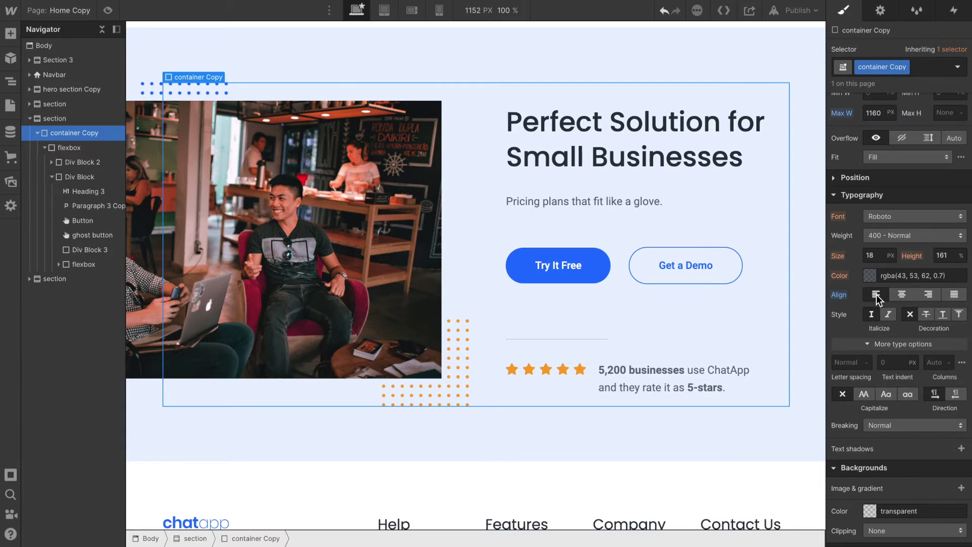
{"action": "key", "text": "ctrl+z"}
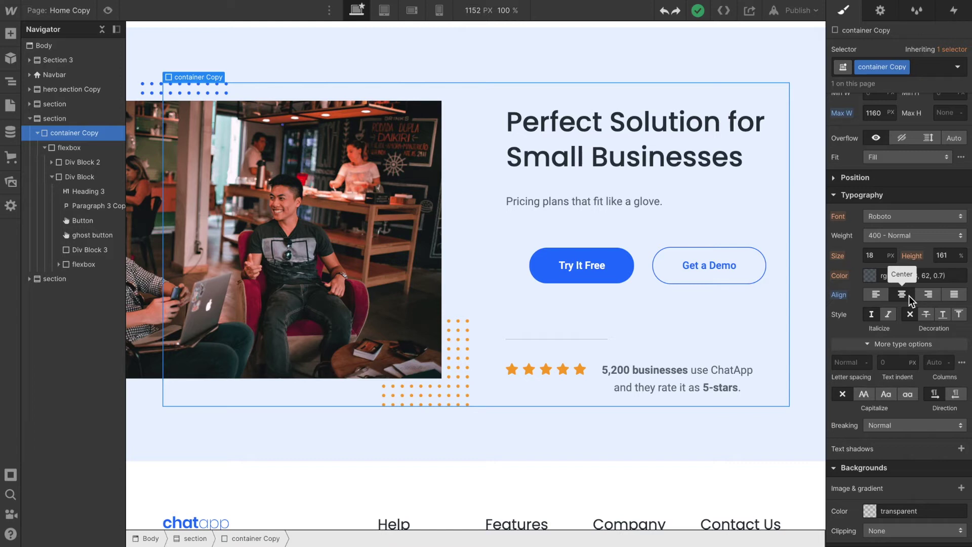
Step: Collapse and re-expand the flexbox's children in the element tree, and reselect the container Copy to examine its text alignment
{"action": "left_click", "coordinate": [48, 148]}
{"action": "left_click", "coordinate": [45, 148]}
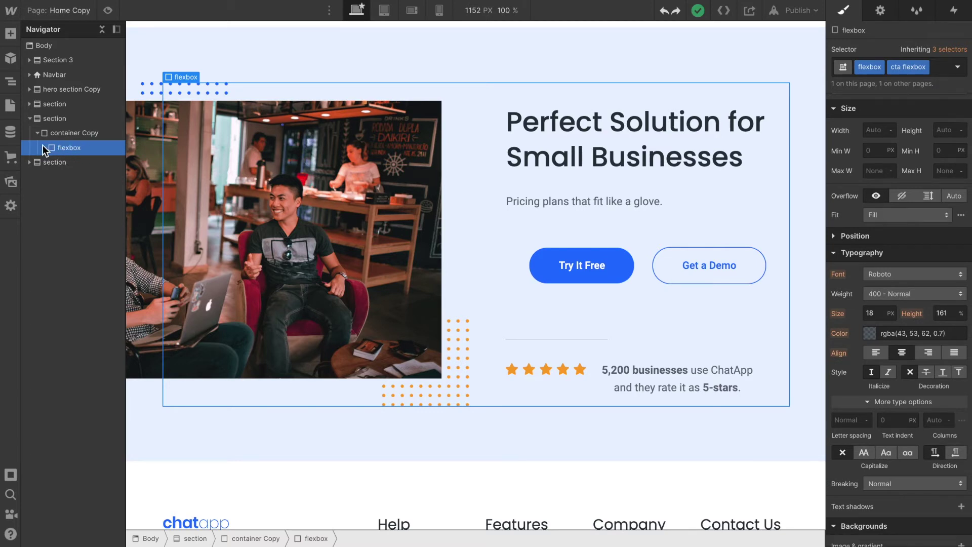
{"action": "left_click", "coordinate": [44, 146]}
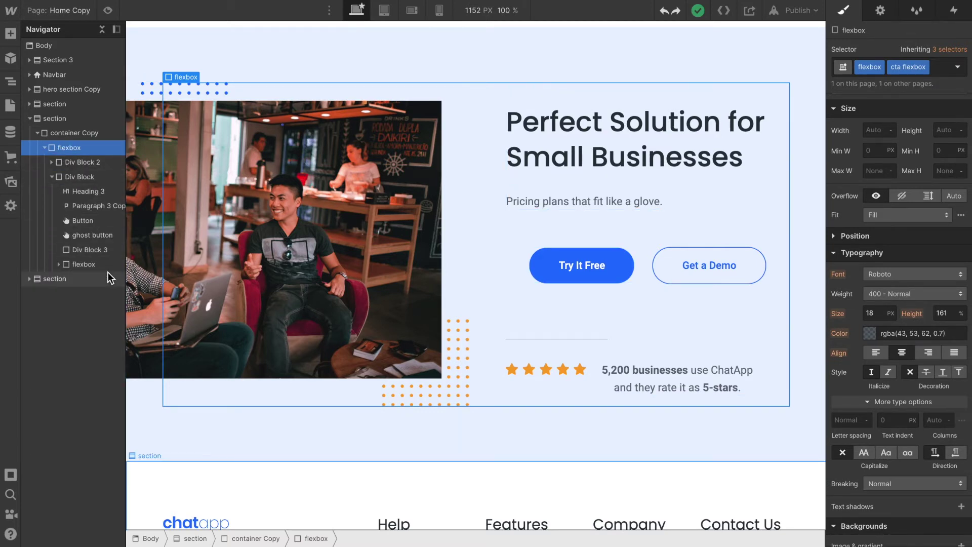
{"action": "left_click", "coordinate": [90, 134]}
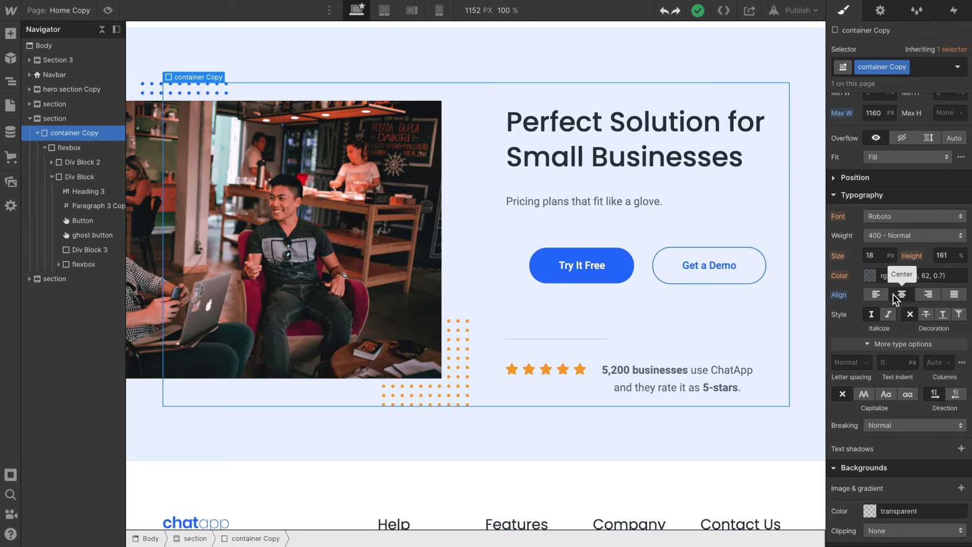
Step: Inspect and compare the spacing and typography styles of the Try It Free and Get a Demo buttons
{"action": "left_click", "coordinate": [620, 270]}
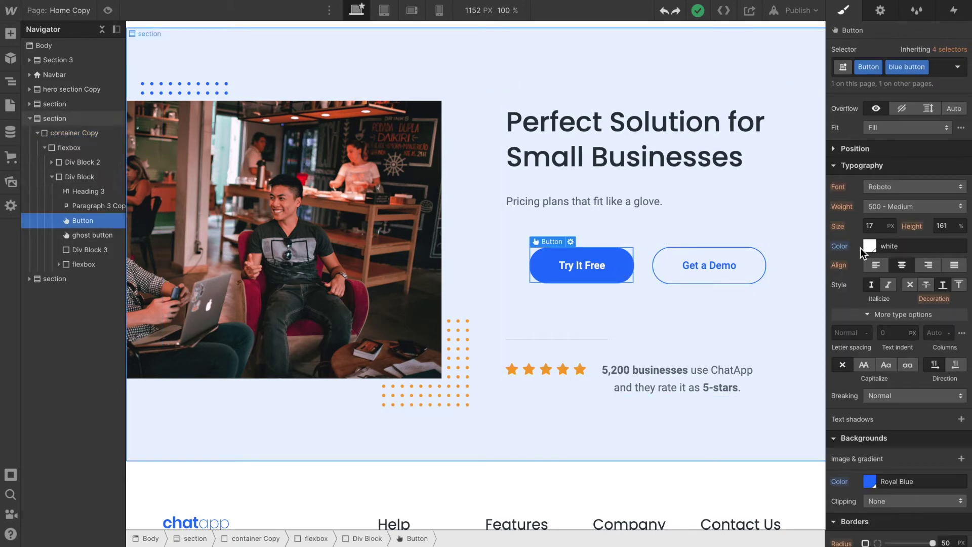
{"action": "scroll", "coordinate": [861, 247], "scroll_direction": "up", "scroll_amount": 5}
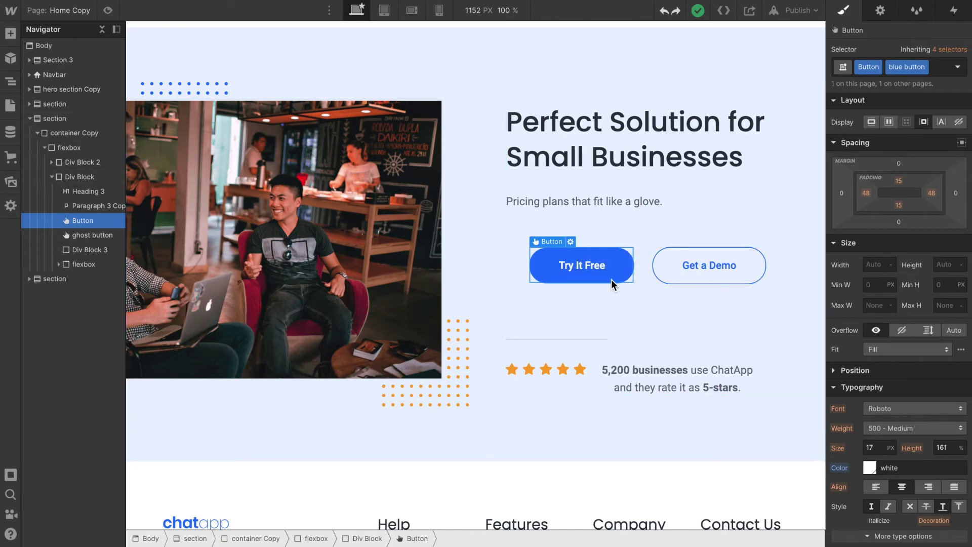
{"action": "left_click", "coordinate": [678, 266]}
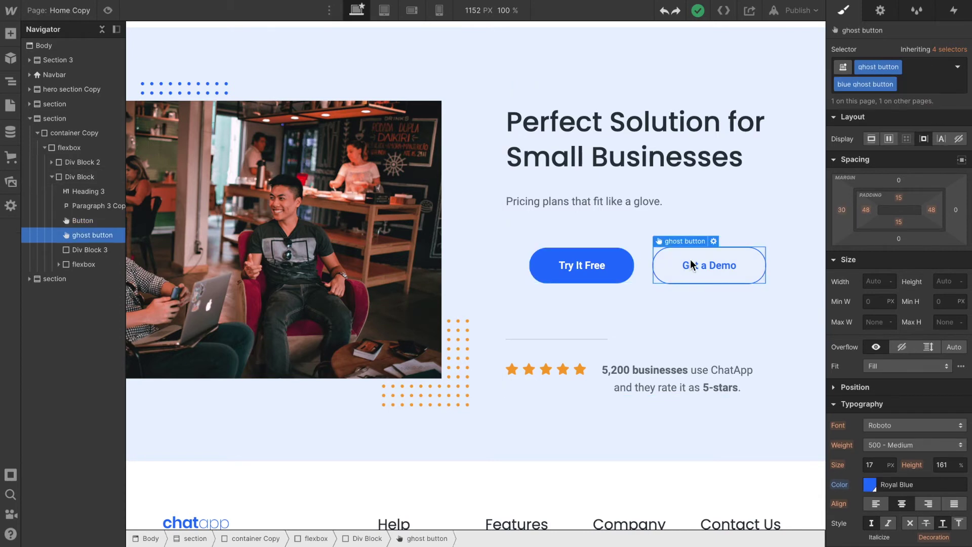
{"action": "left_click", "coordinate": [569, 276]}
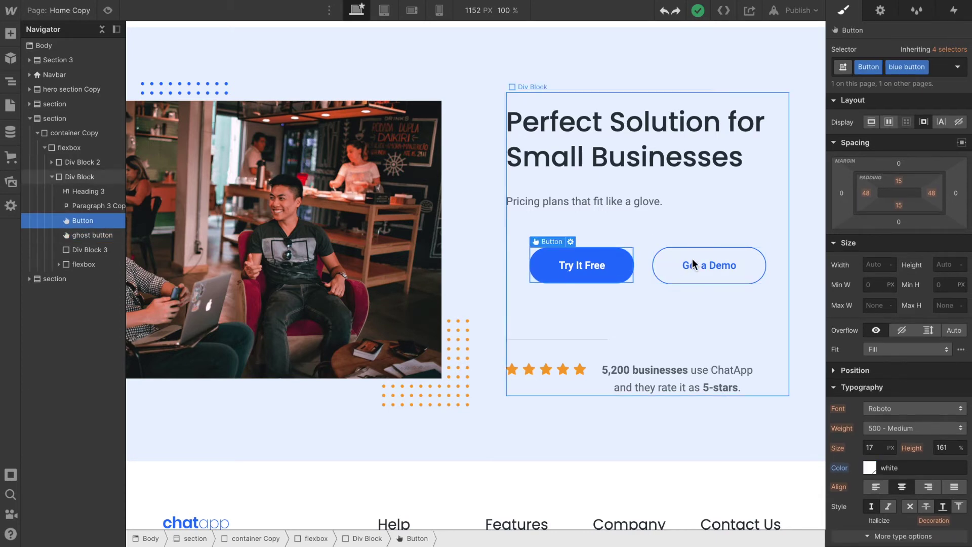
{"action": "left_click", "coordinate": [697, 258]}
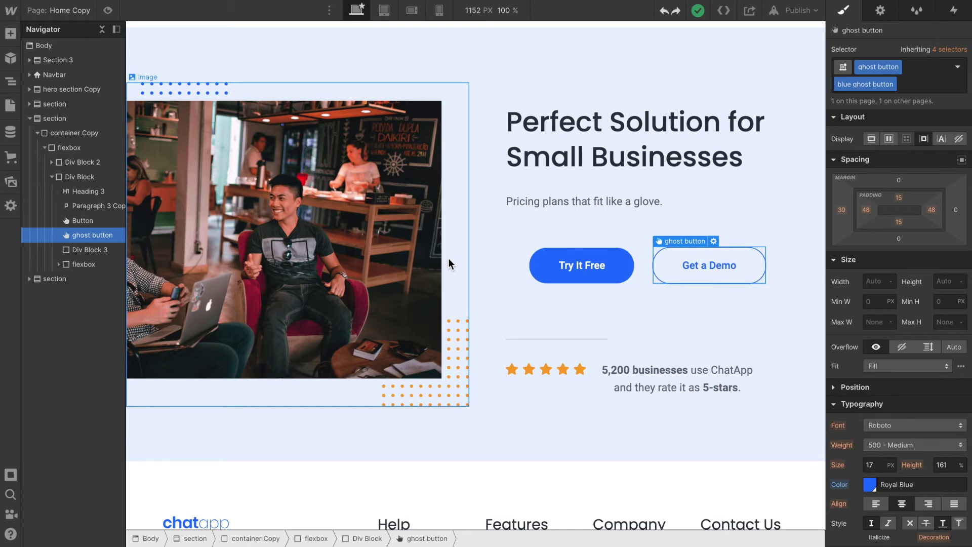
Step: Select the Div Block around the buttons, set its text alignment to left and reset that alignment
{"action": "left_click", "coordinate": [652, 293]}
{"action": "scroll", "coordinate": [869, 302], "scroll_direction": "down", "scroll_amount": 4}
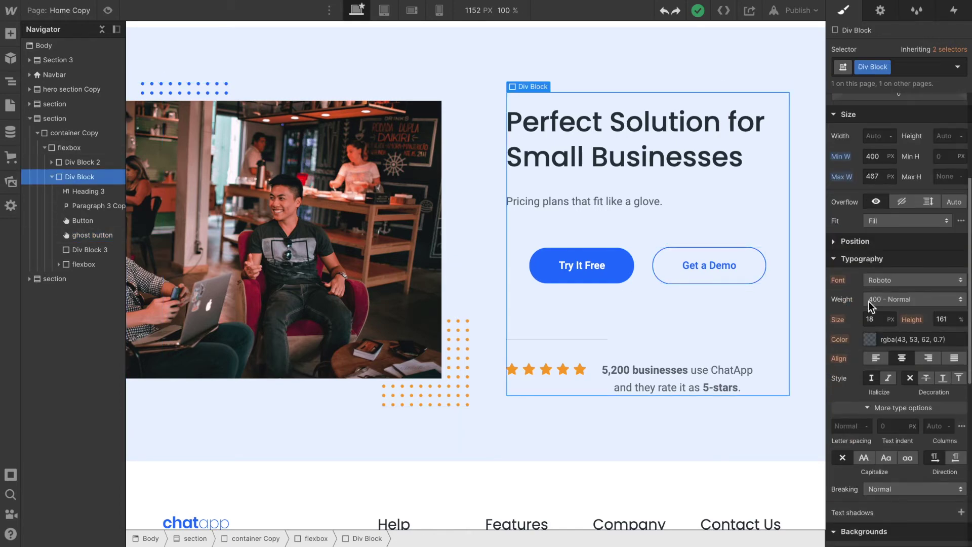
{"action": "left_click", "coordinate": [878, 361]}
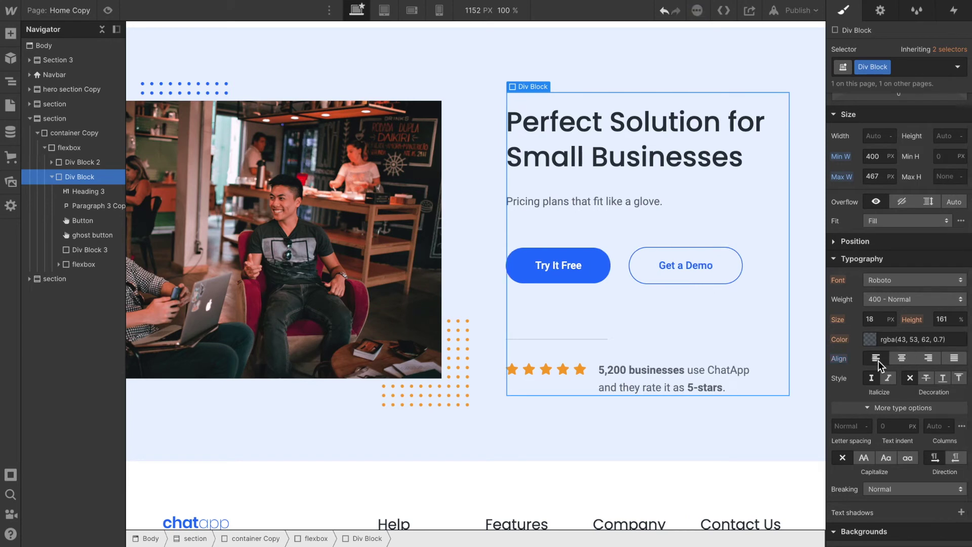
{"action": "left_click", "coordinate": [841, 361], "text": "alt"}
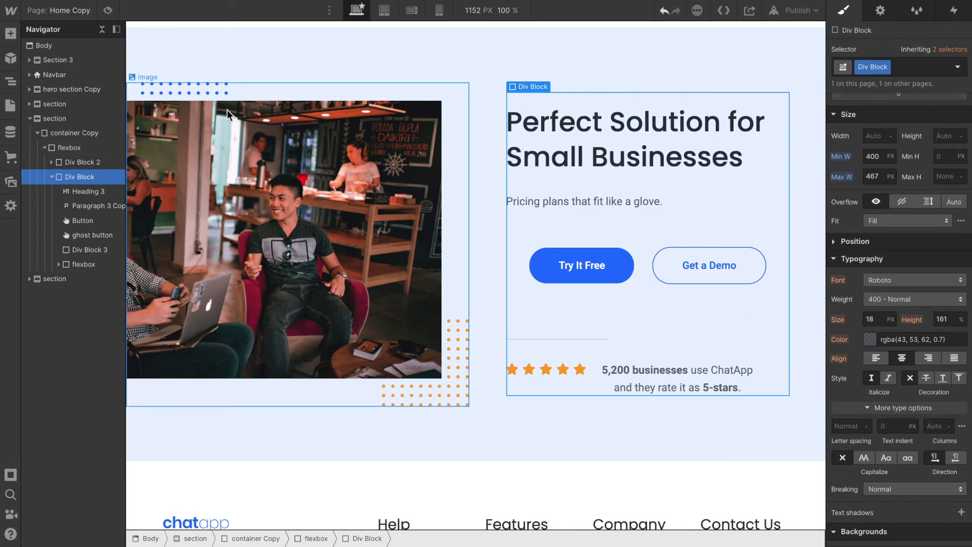
Step: Select the container Copy and reset its center text alignment
{"action": "left_click", "coordinate": [94, 135]}
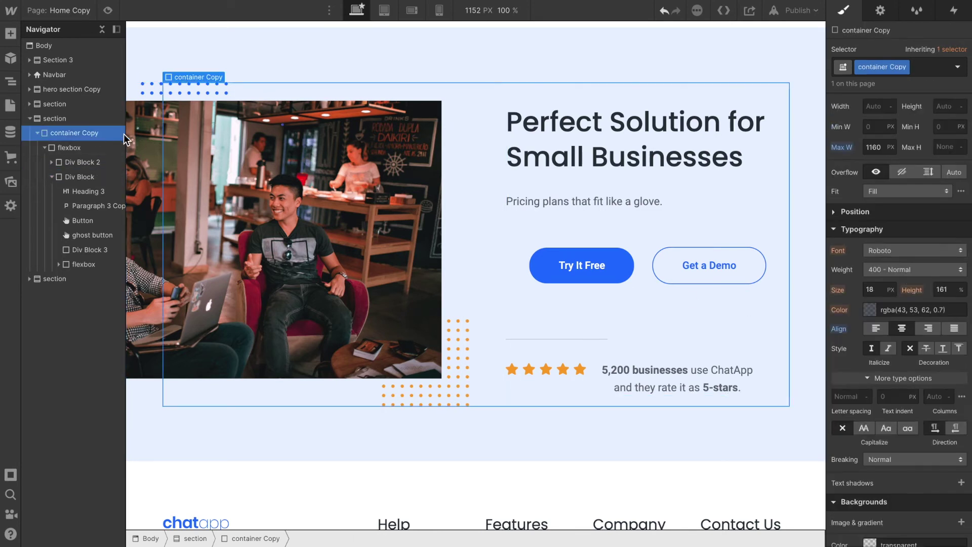
{"action": "left_click", "coordinate": [838, 330], "text": "alt"}
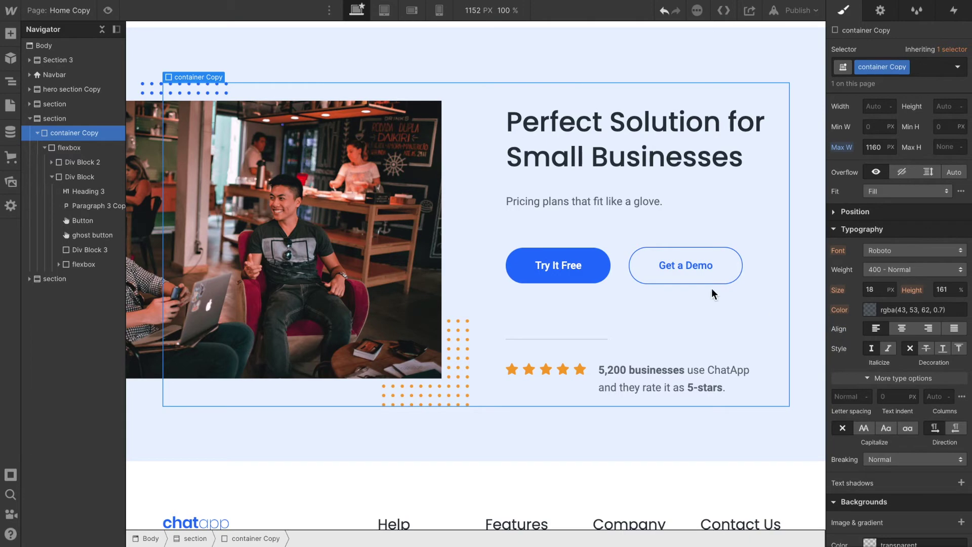
Step: Review the Perfect Solution for Small Businesses section down to the footer, and return to the hero section
{"action": "scroll", "coordinate": [613, 232], "scroll_direction": "down", "scroll_amount": 2}
{"action": "scroll", "coordinate": [613, 235], "scroll_direction": "down", "scroll_amount": 1}
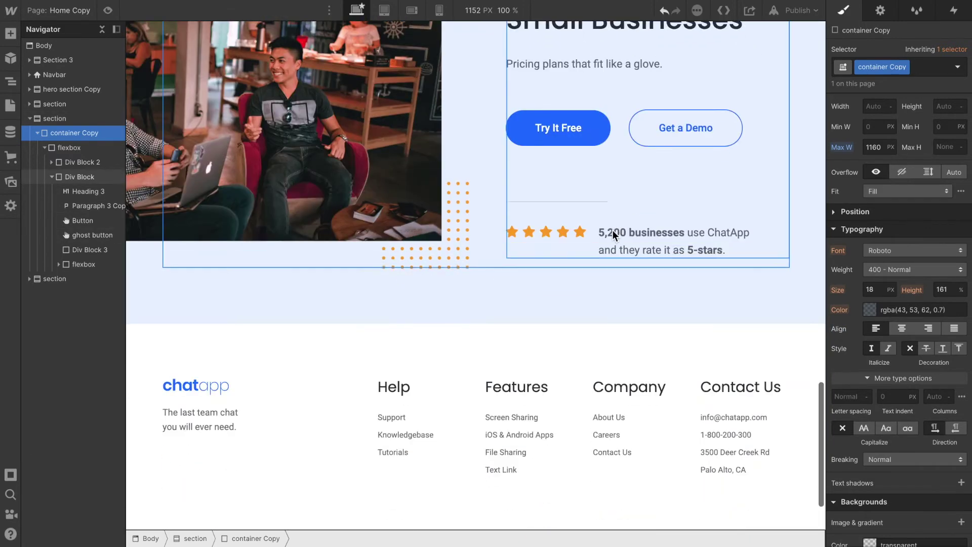
{"action": "scroll", "coordinate": [613, 236], "scroll_direction": "up", "scroll_amount": 10}
{"action": "scroll", "coordinate": [613, 233], "scroll_direction": "up", "scroll_amount": 10}
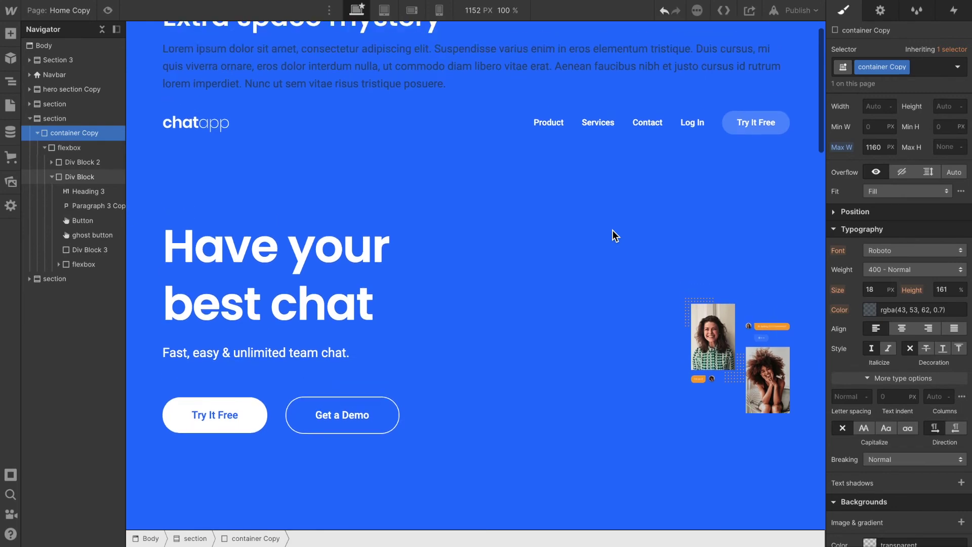
Step: Switch to the Webflow Debugging Checklist in Notion and highlight Step 3 and Step 4 for reading
{"action": "key", "text": "super+Tab"}
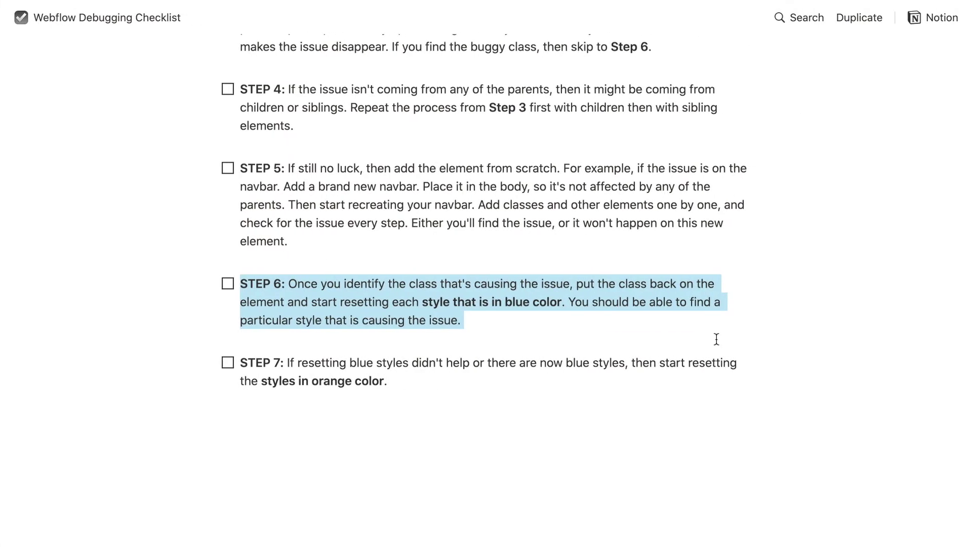
{"action": "scroll", "coordinate": [716, 339], "scroll_direction": "up", "scroll_amount": 3}
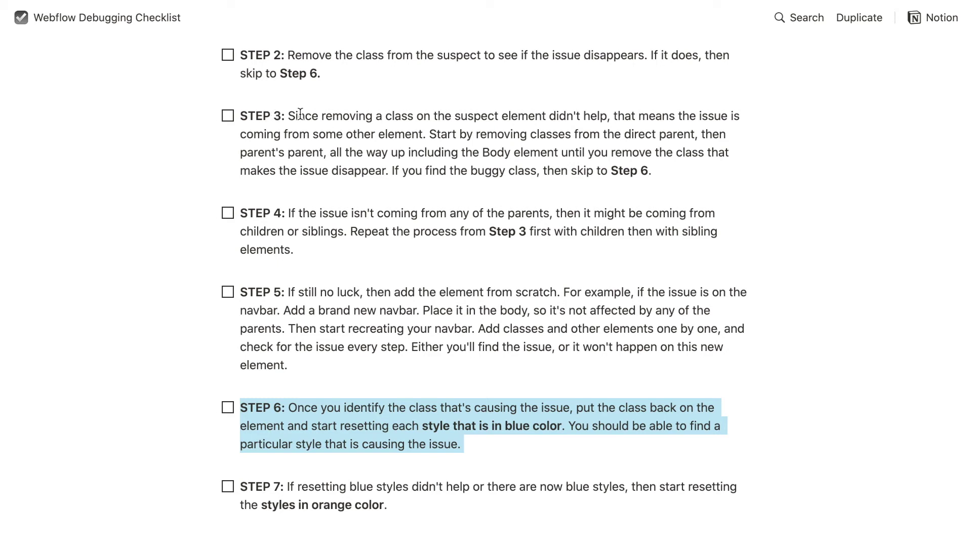
{"action": "triple_click", "coordinate": [300, 114]}
{"action": "scroll", "coordinate": [300, 114], "scroll_direction": "down", "scroll_amount": 3}
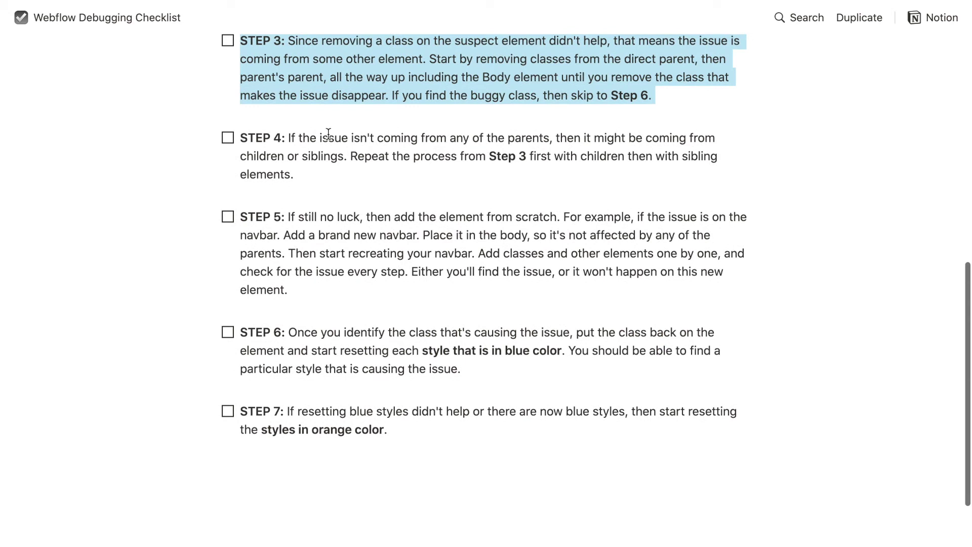
{"action": "triple_click", "coordinate": [294, 157]}
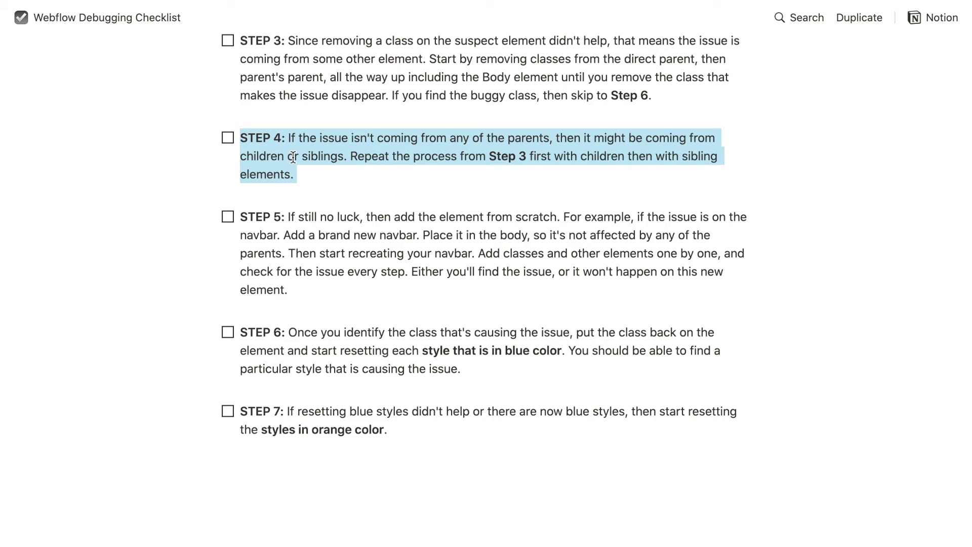
Step: Switch back to Webflow, select the hero section's image, and inspect its styles and image settings
{"action": "key", "text": "super+Tab"}
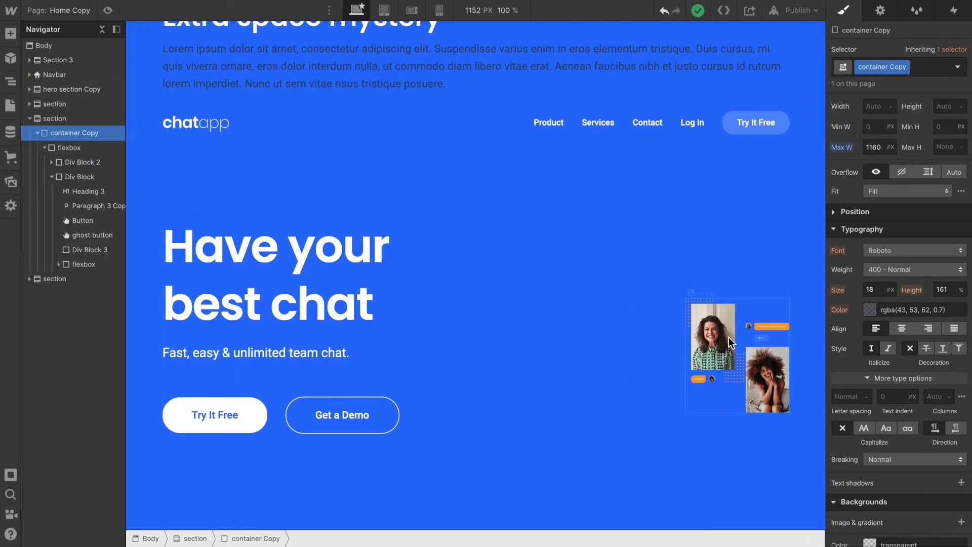
{"action": "left_click", "coordinate": [728, 337]}
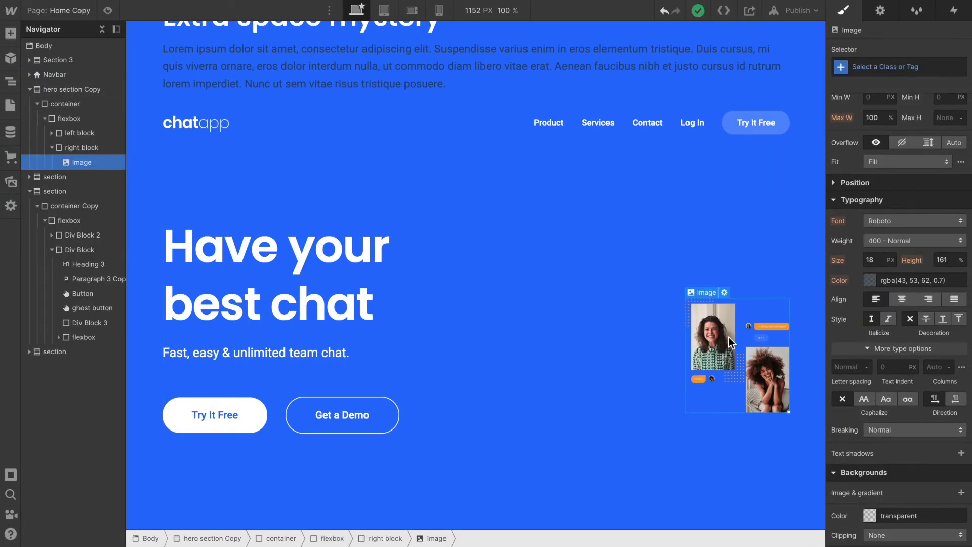
{"action": "scroll", "coordinate": [728, 338], "scroll_direction": "down", "scroll_amount": 1}
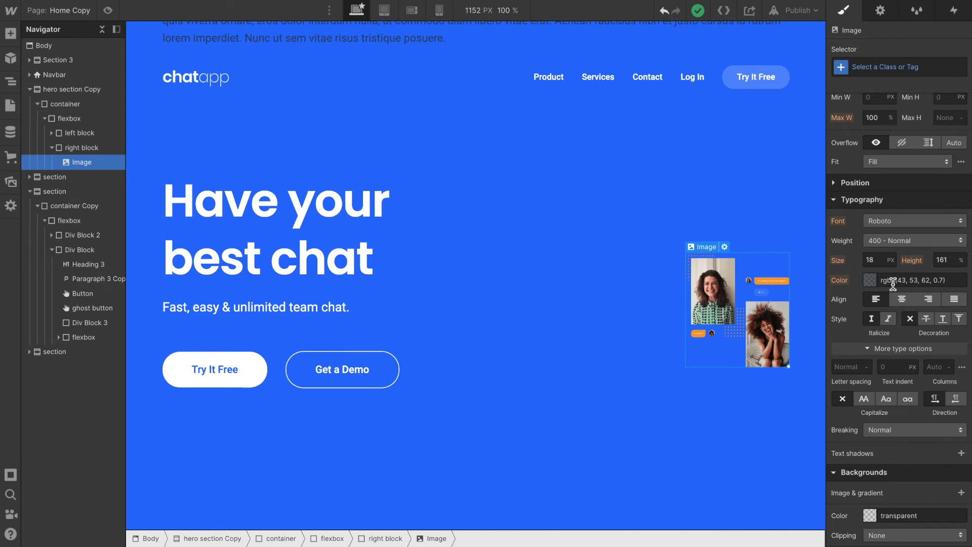
{"action": "scroll", "coordinate": [893, 284], "scroll_direction": "up", "scroll_amount": 4}
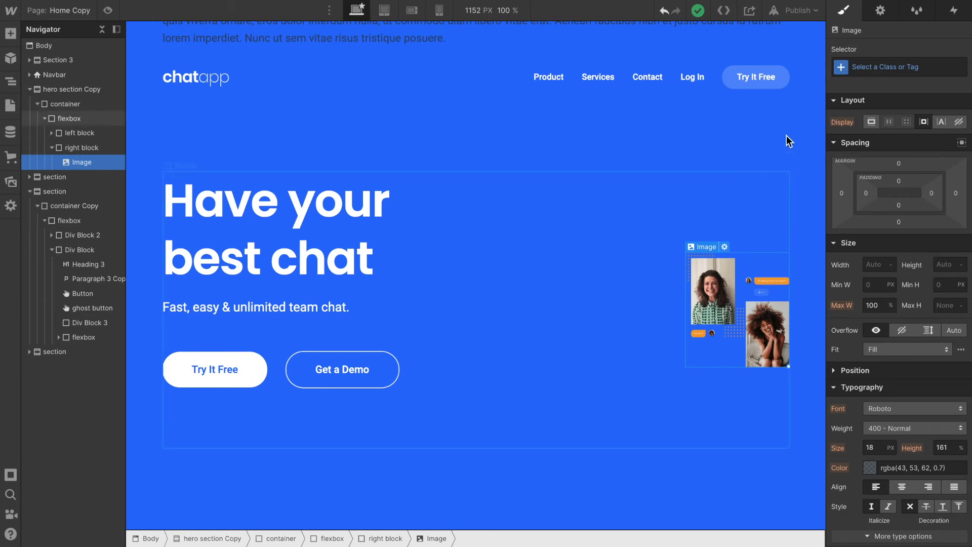
{"action": "double_click", "coordinate": [708, 284]}
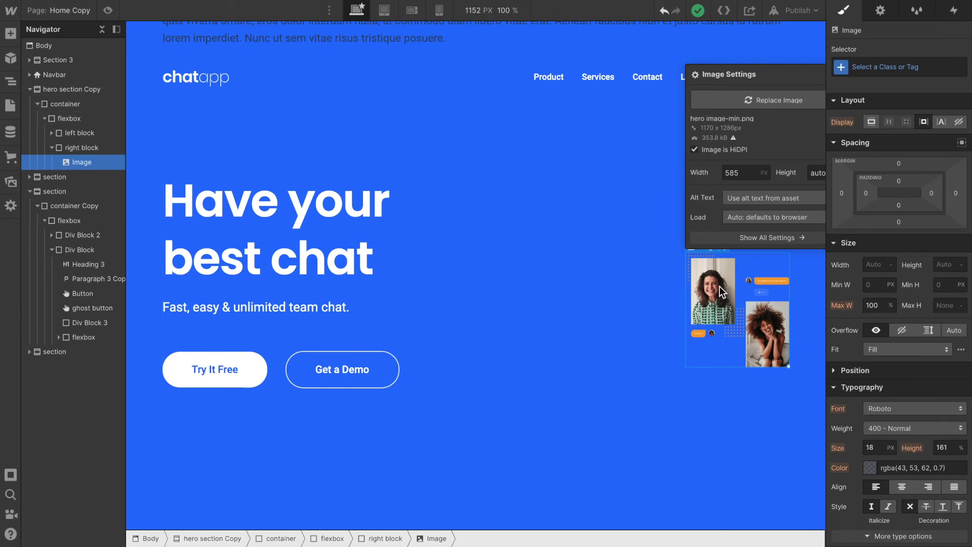
{"action": "left_click_drag", "start_coordinate": [695, 102], "coordinate": [575, 175]}
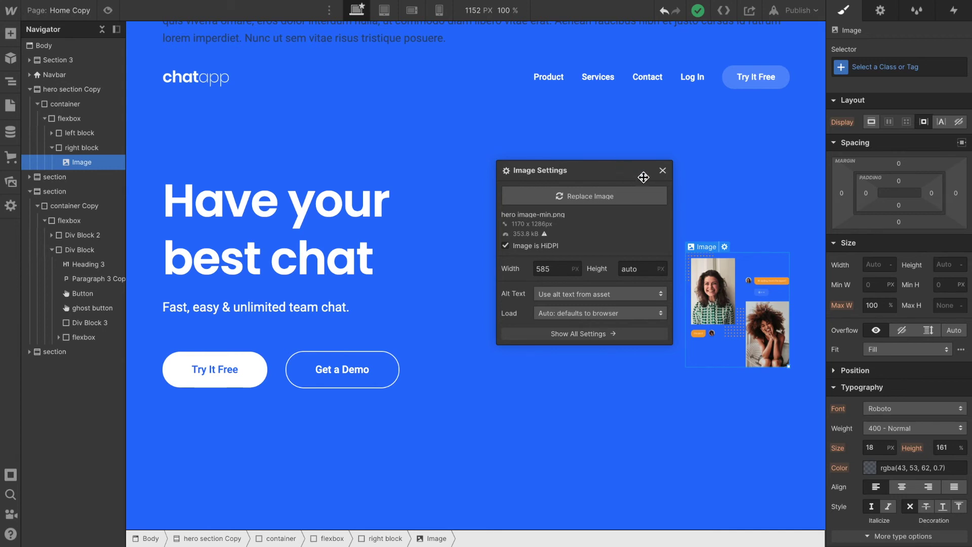
{"action": "left_click", "coordinate": [662, 172]}
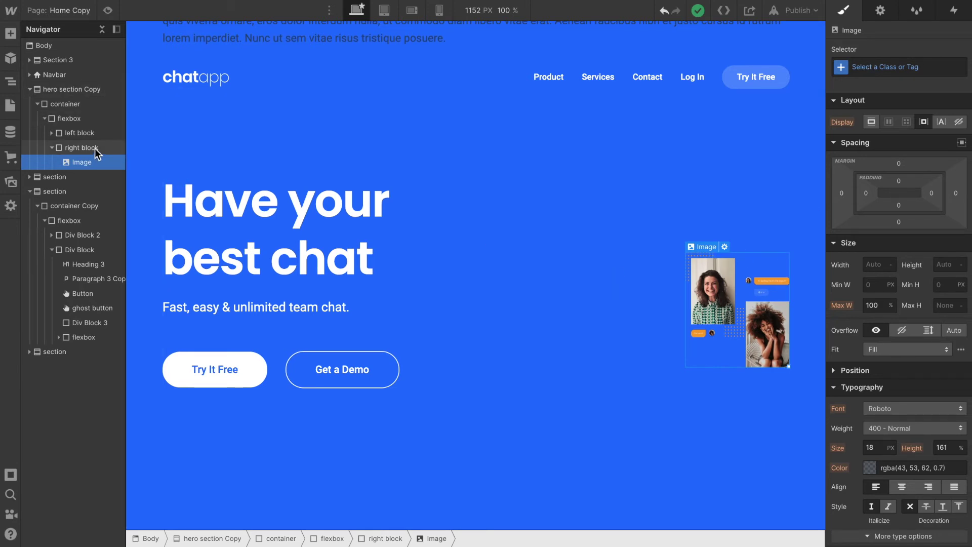
Step: Select the hero image's parent right block, and highlight the word siblings in Step 4 of the Notion checklist
{"action": "left_click", "coordinate": [385, 539]}
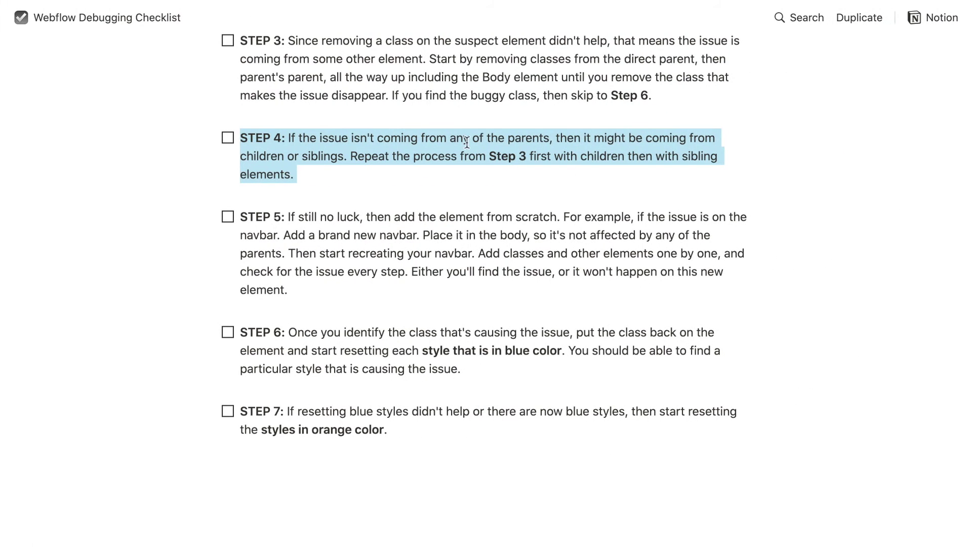
{"action": "double_click", "coordinate": [315, 155]}
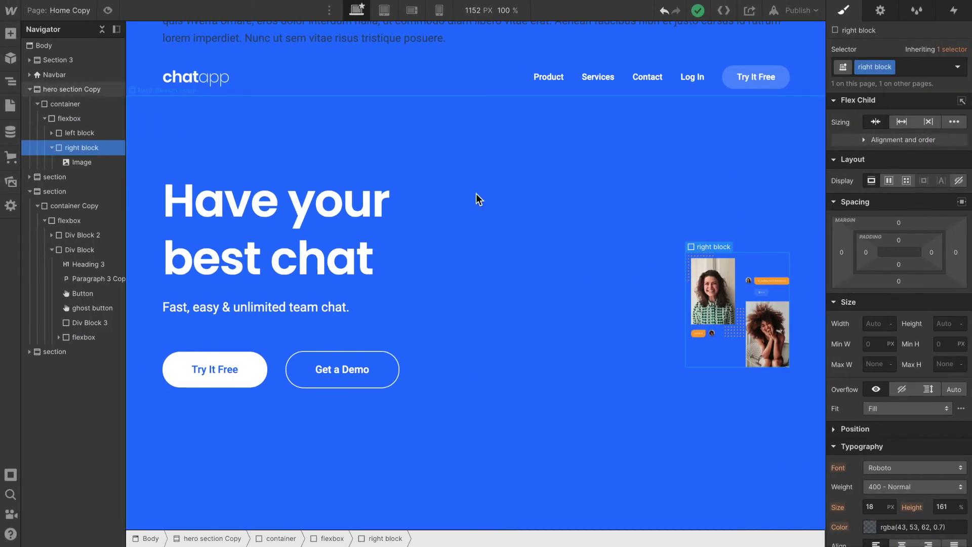
Step: Compare the styles of the hero image and its parent right block, and collapse the right block in the element tree
{"action": "left_click", "coordinate": [747, 299]}
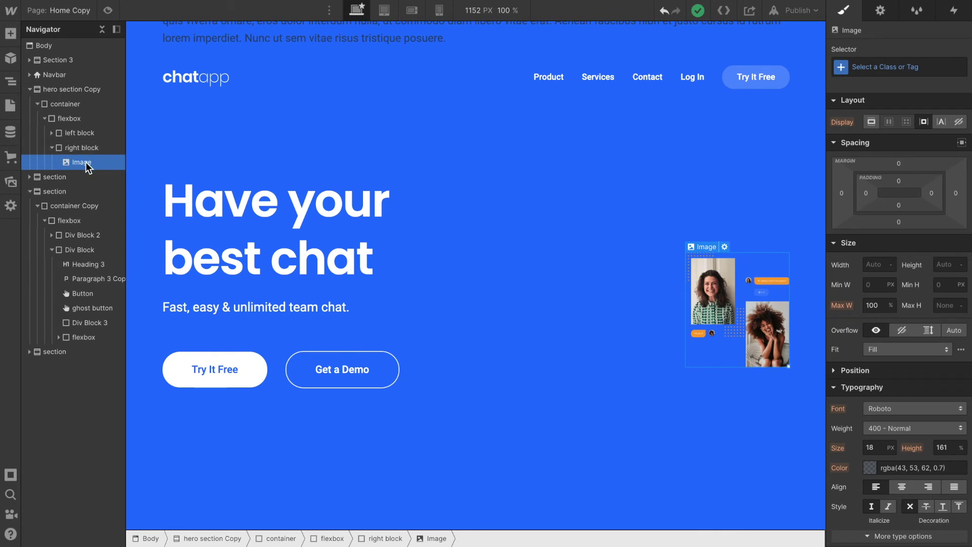
{"action": "left_click", "coordinate": [74, 149]}
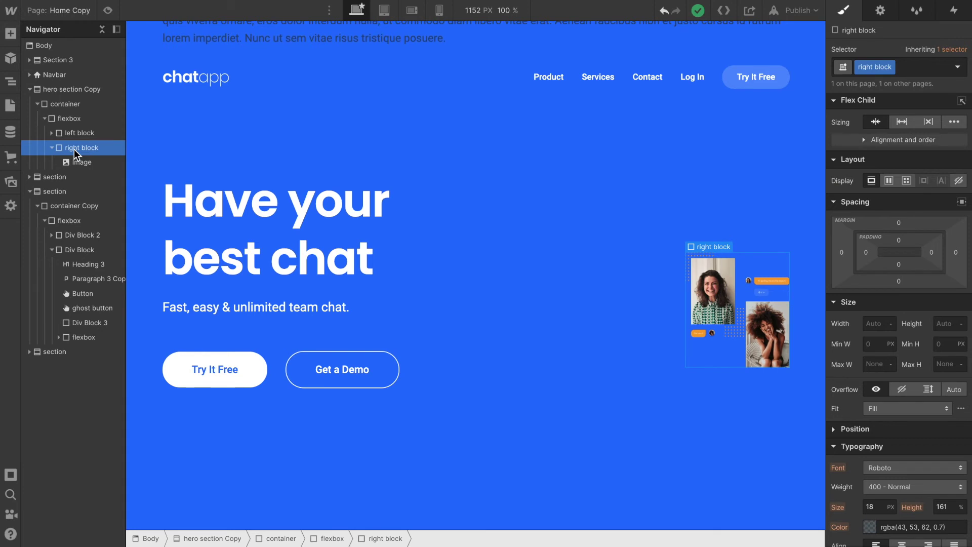
{"action": "left_click", "coordinate": [80, 163]}
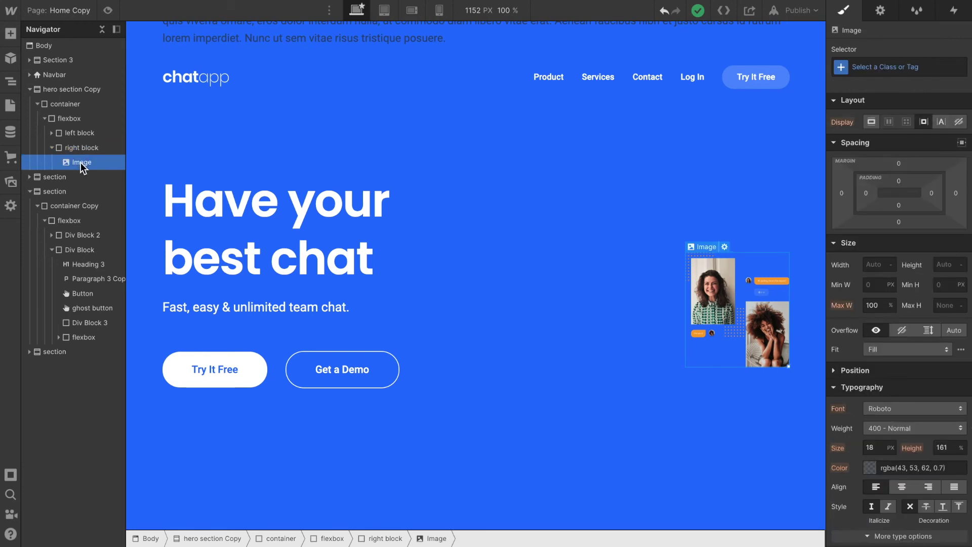
{"action": "left_click", "coordinate": [76, 144]}
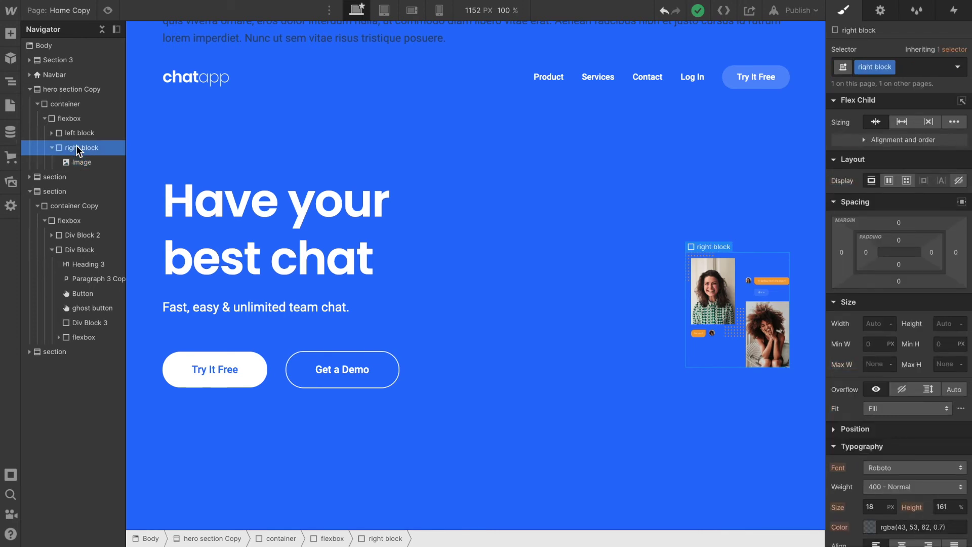
{"action": "left_click", "coordinate": [50, 151]}
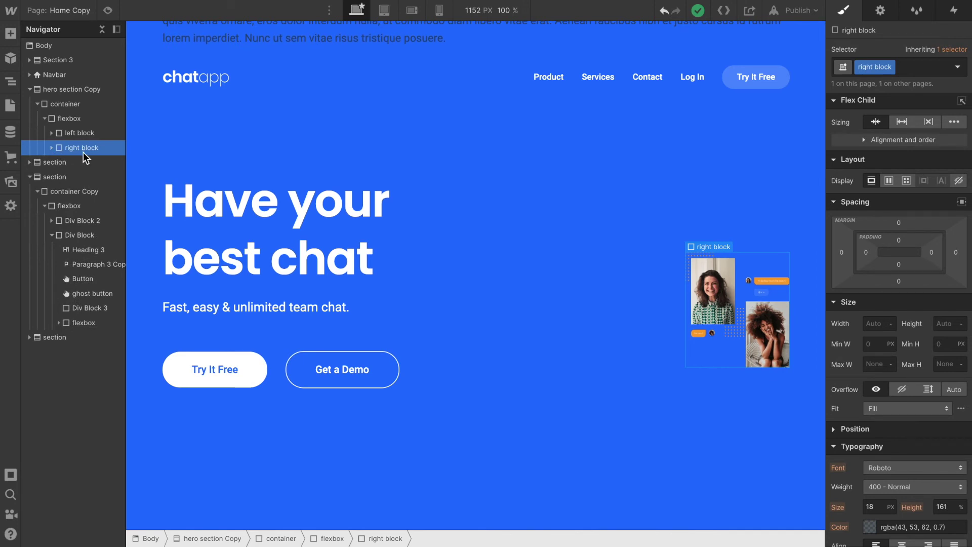
Step: Try removing the left block Copy class from the hero's left block, and undo the removal
{"action": "left_click", "coordinate": [89, 133]}
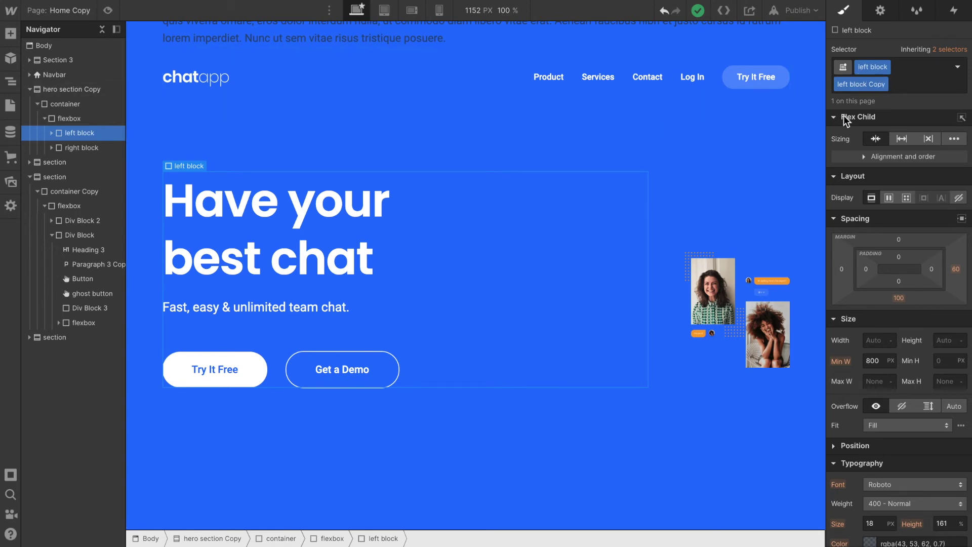
{"action": "left_click", "coordinate": [885, 85]}
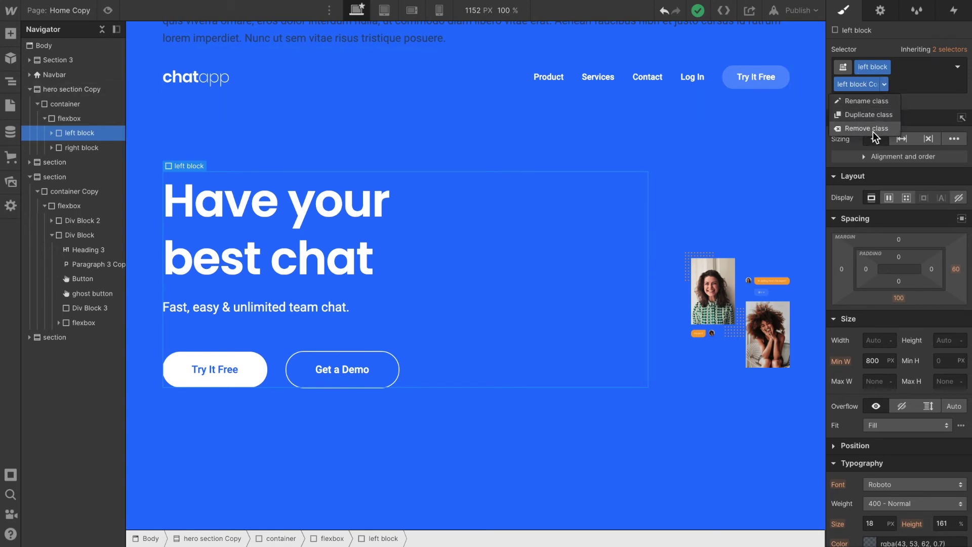
{"action": "left_click", "coordinate": [867, 129]}
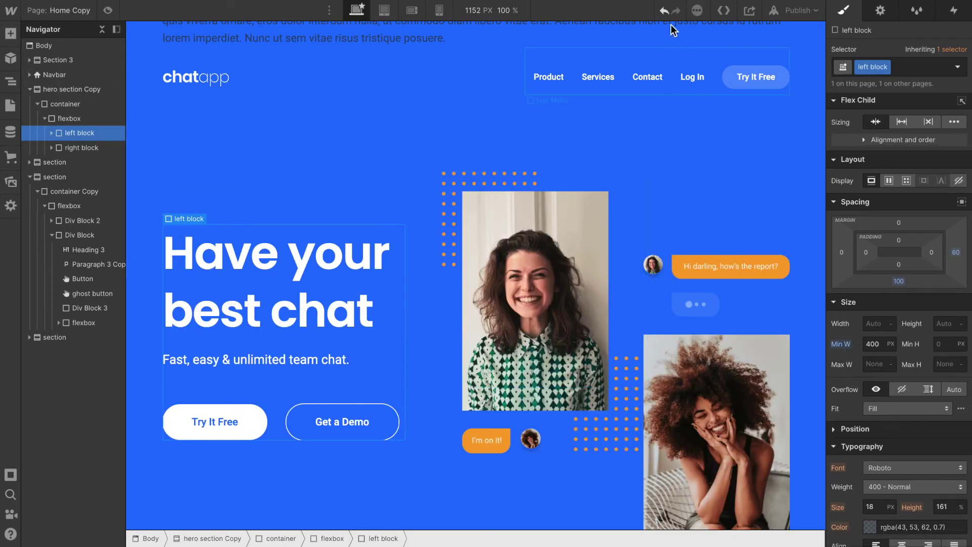
{"action": "left_click", "coordinate": [664, 10]}
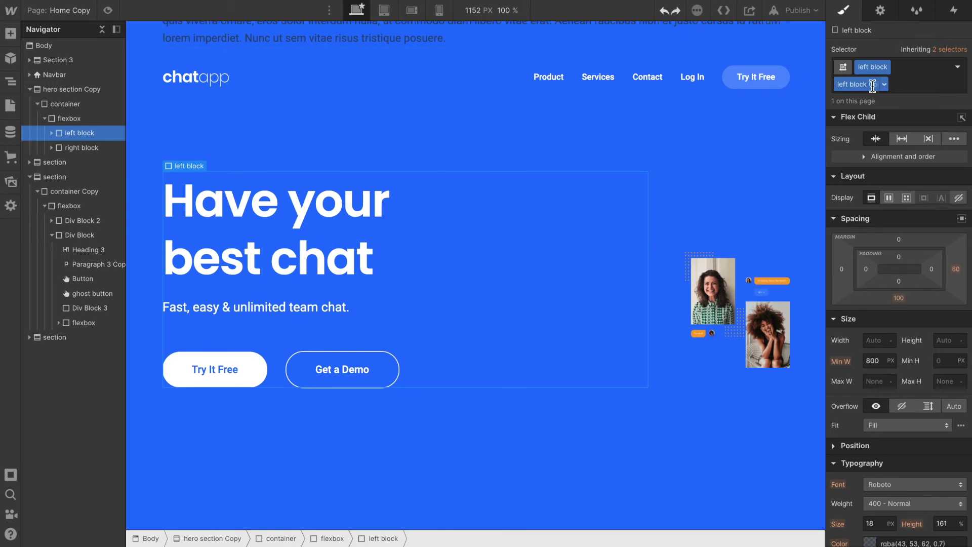
Step: Examine all style settings of the hero's left block for blue and orange values
{"action": "scroll", "coordinate": [910, 124], "scroll_direction": "down", "scroll_amount": 5}
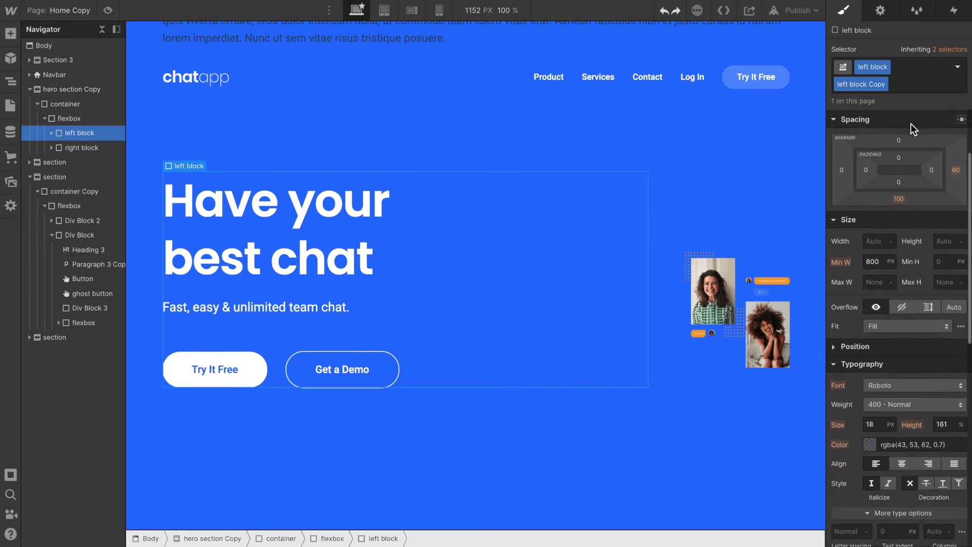
{"action": "scroll", "coordinate": [910, 123], "scroll_direction": "down", "scroll_amount": 9}
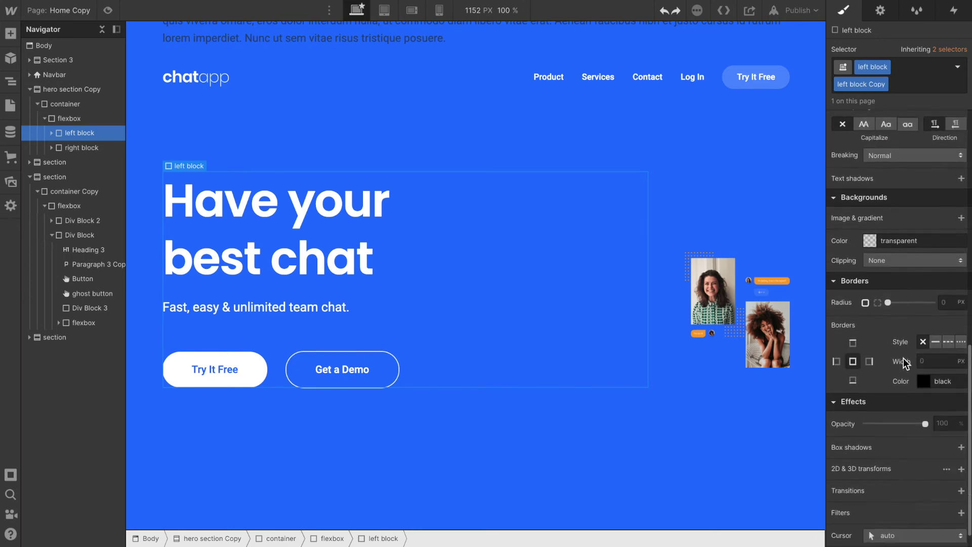
{"action": "scroll", "coordinate": [904, 426], "scroll_direction": "up", "scroll_amount": 15}
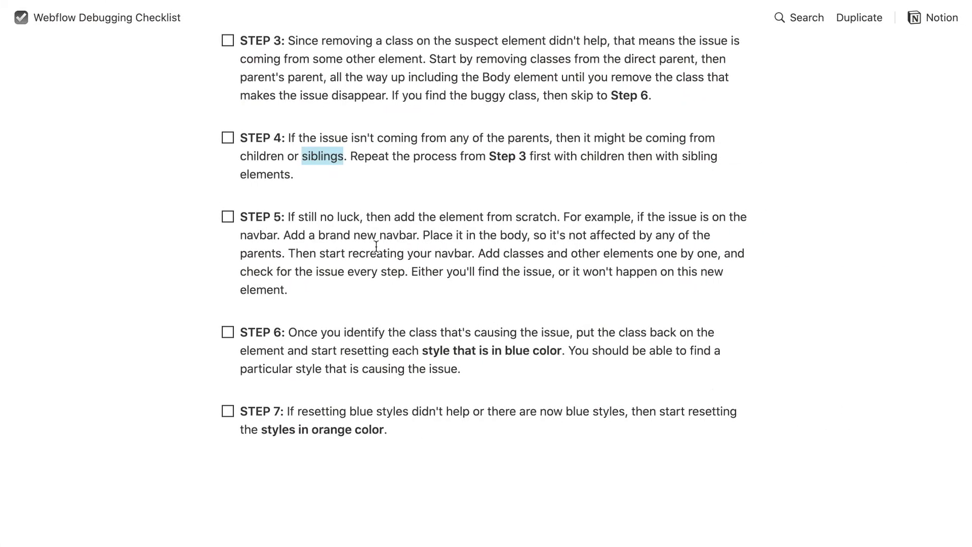
Step: Read Steps 6 and 7 of the Notion debugging checklist, highlighting Step 6 and the words blue and orange in Step 7
{"action": "scroll", "coordinate": [376, 246], "scroll_direction": "down", "scroll_amount": 1}
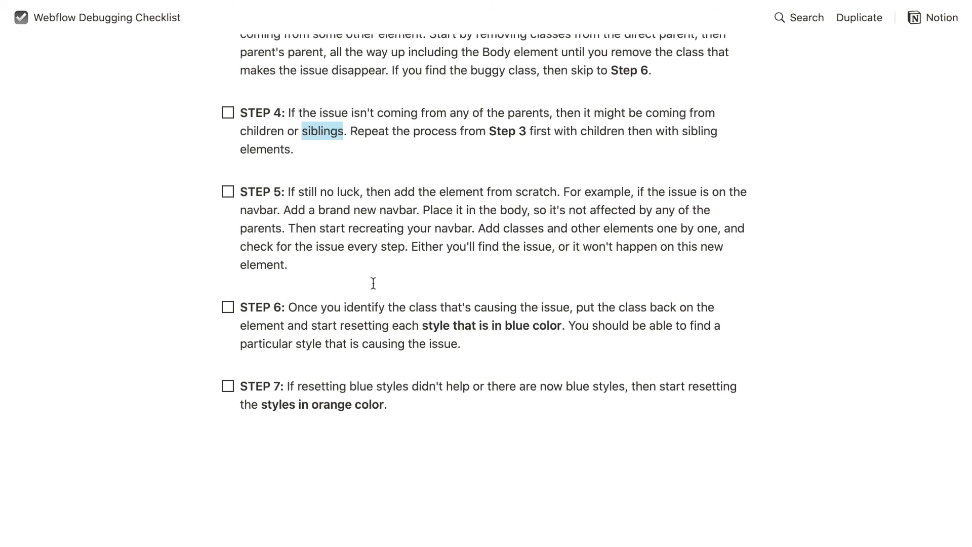
{"action": "triple_click", "coordinate": [301, 327]}
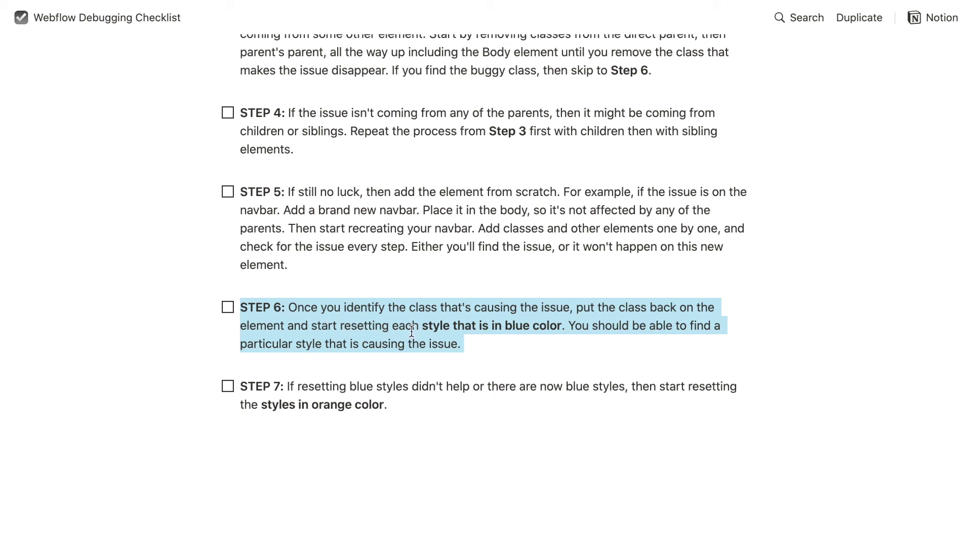
{"action": "scroll", "coordinate": [562, 332], "scroll_direction": "down", "scroll_amount": 1}
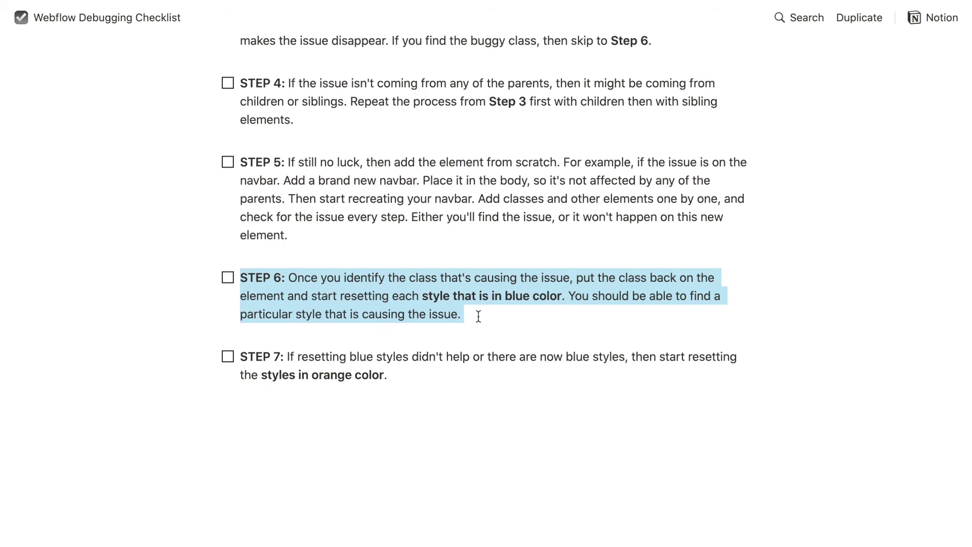
{"action": "scroll", "coordinate": [590, 312], "scroll_direction": "down", "scroll_amount": 1}
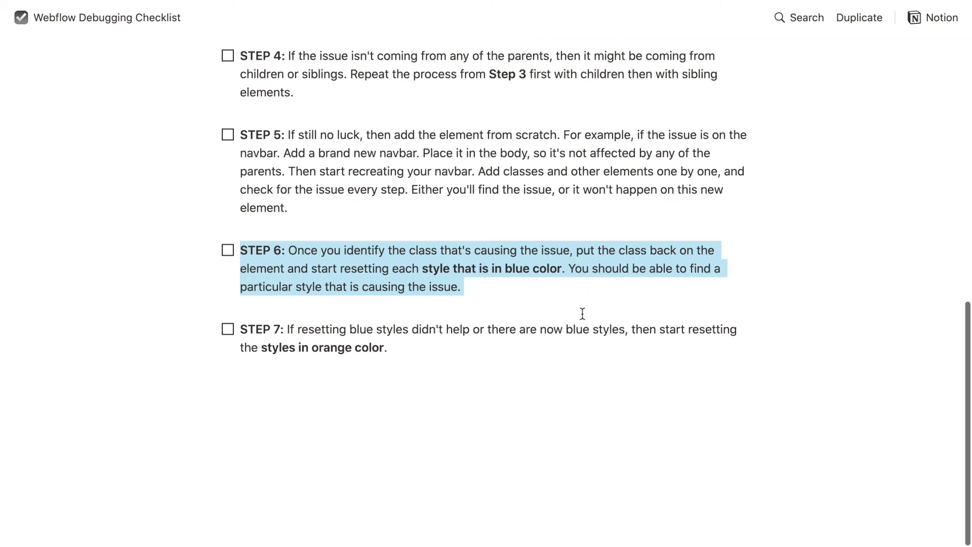
{"action": "double_click", "coordinate": [353, 334]}
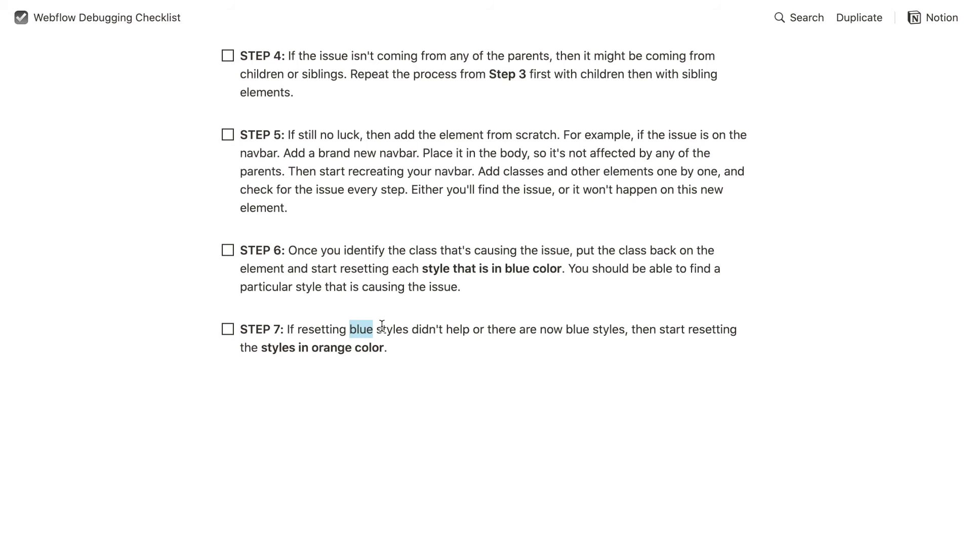
{"action": "double_click", "coordinate": [328, 348]}
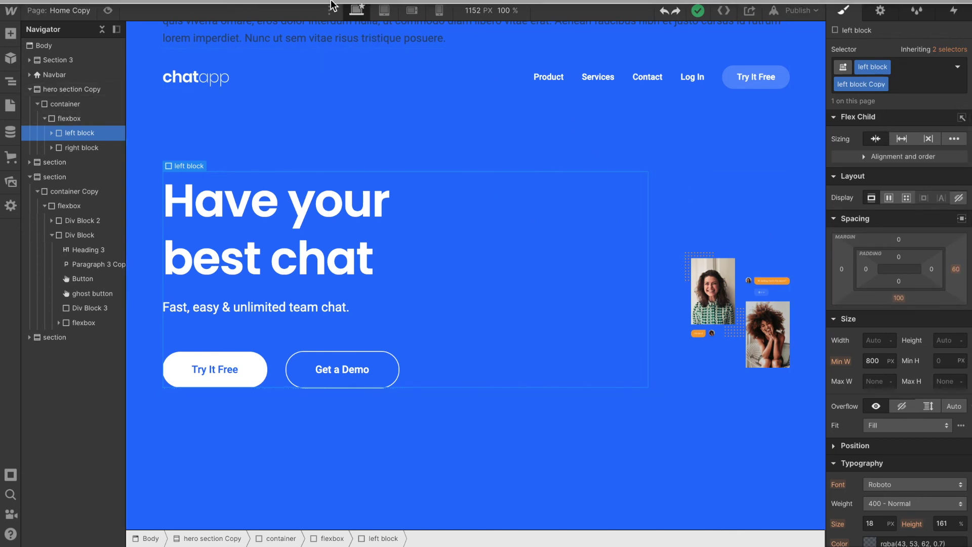
Step: Switch the Webflow canvas to the Tablet breakpoint and inspect the left block's size and typography styles there
{"action": "left_click", "coordinate": [385, 11]}
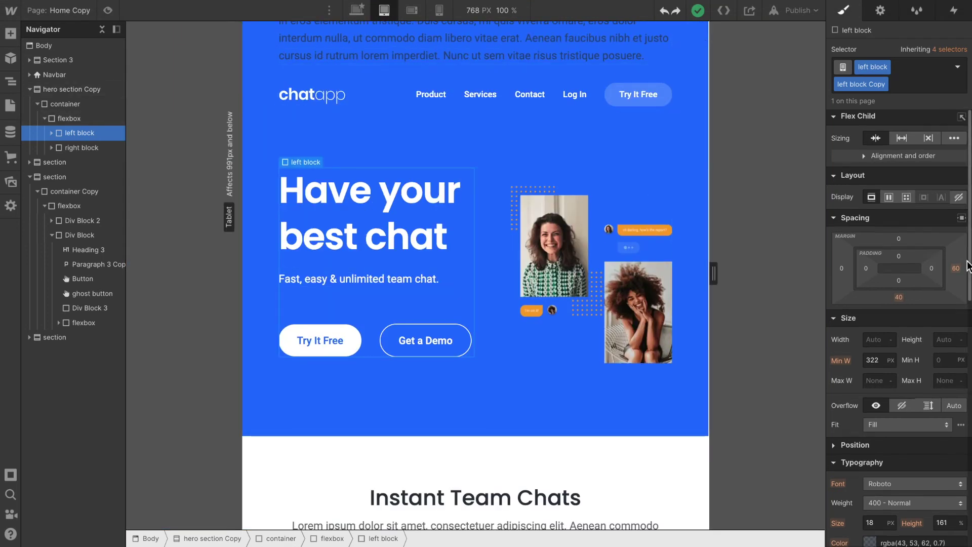
{"action": "scroll", "coordinate": [871, 246], "scroll_direction": "down", "scroll_amount": 4}
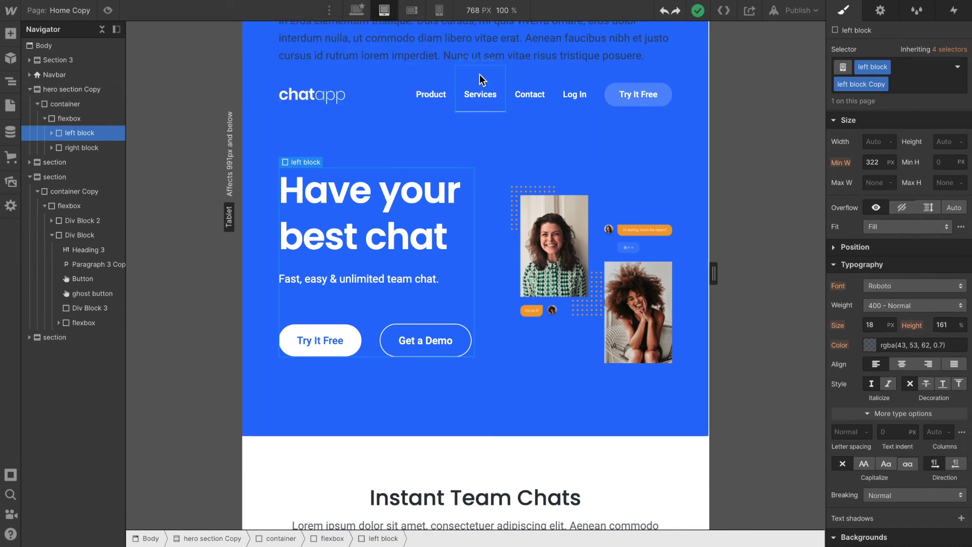
Step: Return to the desktop breakpoint and set the hero left block's right and bottom margins to 0 px
{"action": "left_click", "coordinate": [356, 12]}
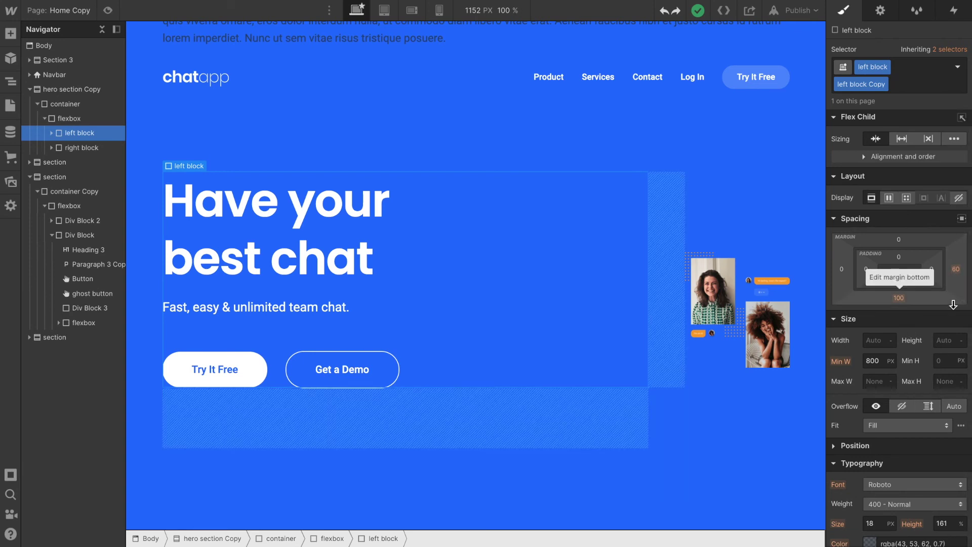
{"action": "left_click", "coordinate": [955, 269]}
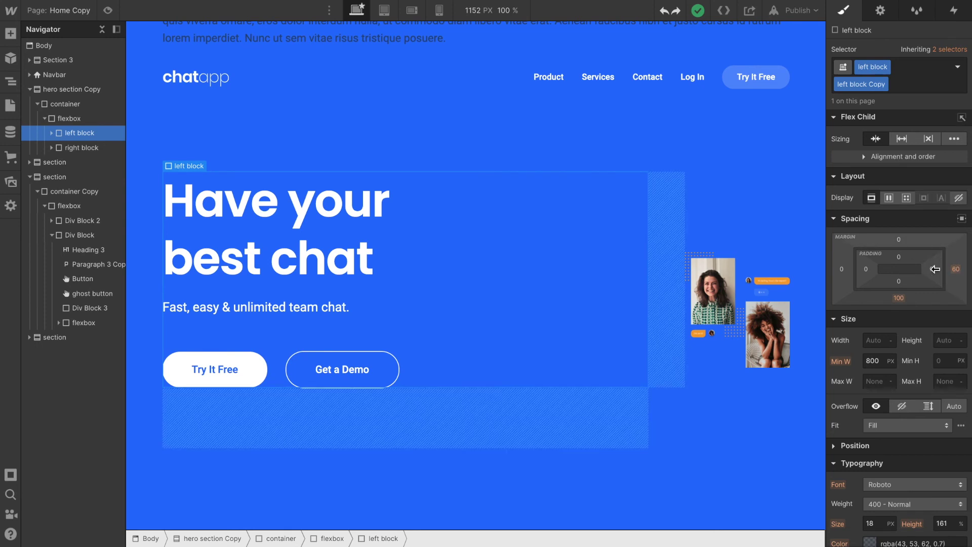
{"action": "left_click", "coordinate": [956, 270]}
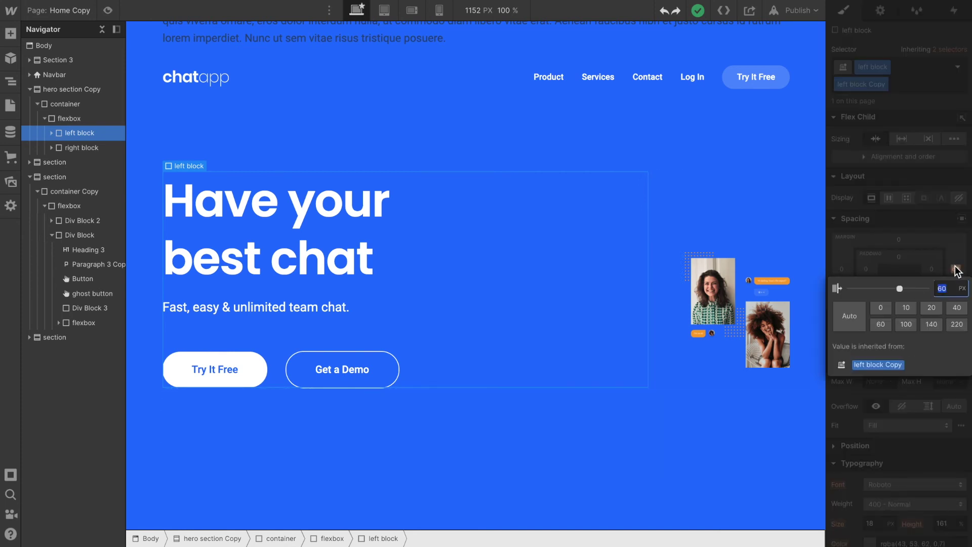
{"action": "left_click", "coordinate": [882, 308]}
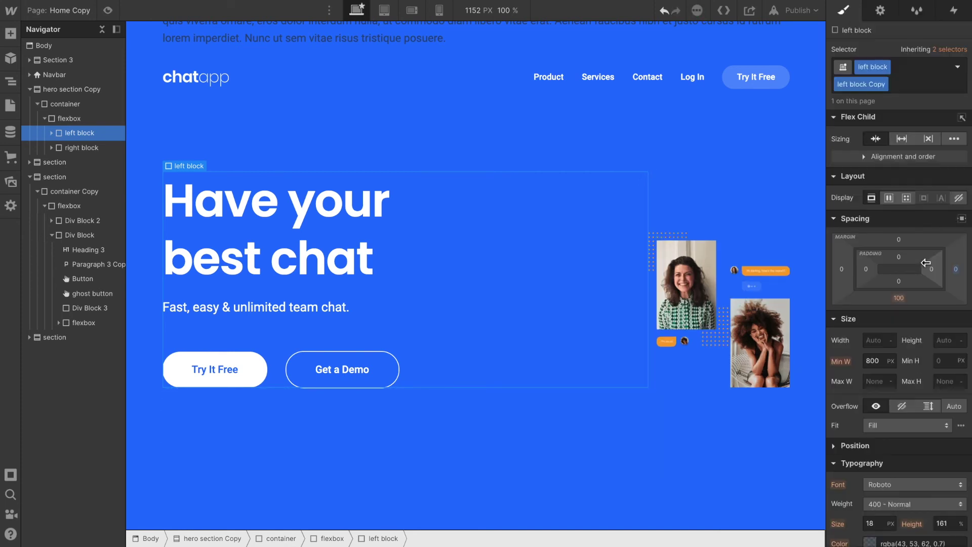
{"action": "left_click", "coordinate": [898, 298]}
{"action": "left_click", "coordinate": [878, 338]}
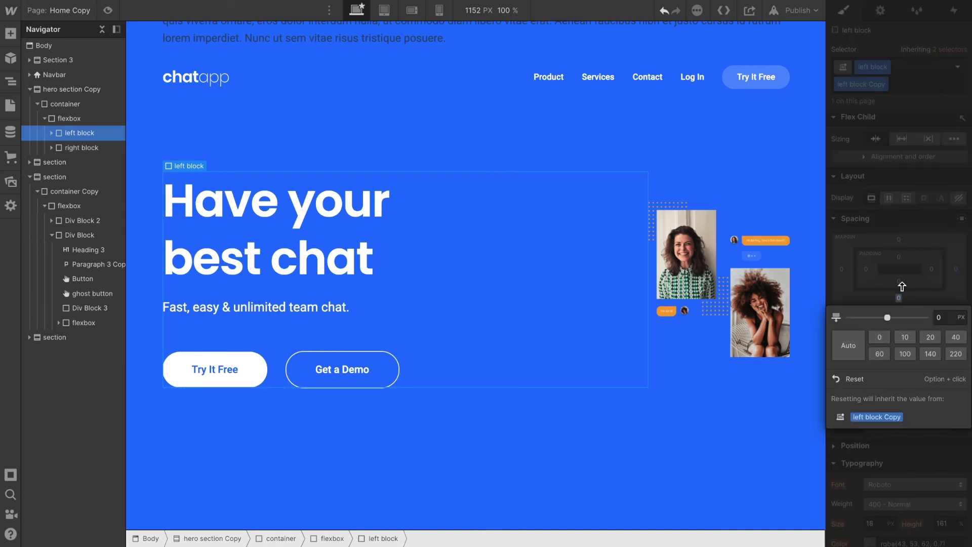
Step: Try a minimum width of 0 px on the hero's left block, and reset it to the inherited value
{"action": "scroll", "coordinate": [902, 286], "scroll_direction": "down", "scroll_amount": 3}
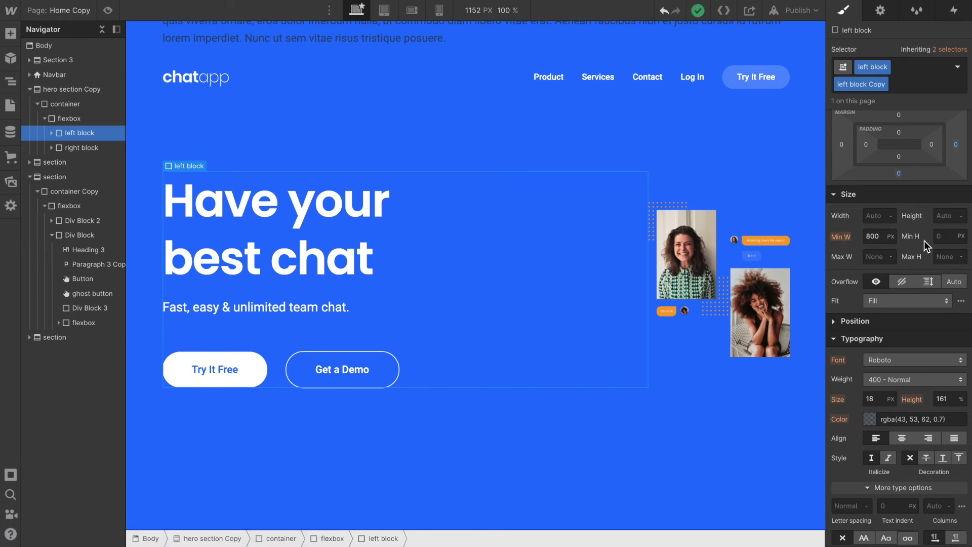
{"action": "left_click", "coordinate": [875, 239]}
{"action": "type", "text": "0"}
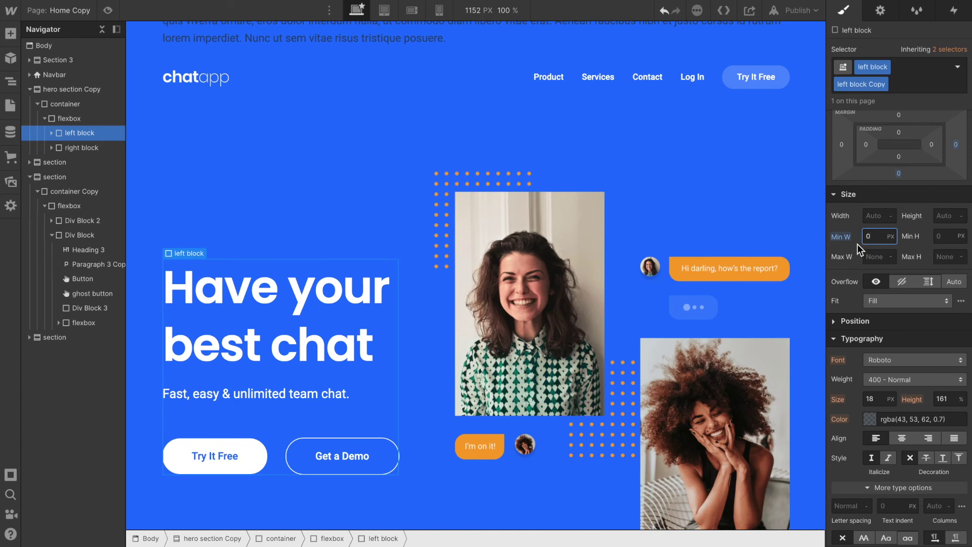
{"action": "left_click", "coordinate": [836, 237]}
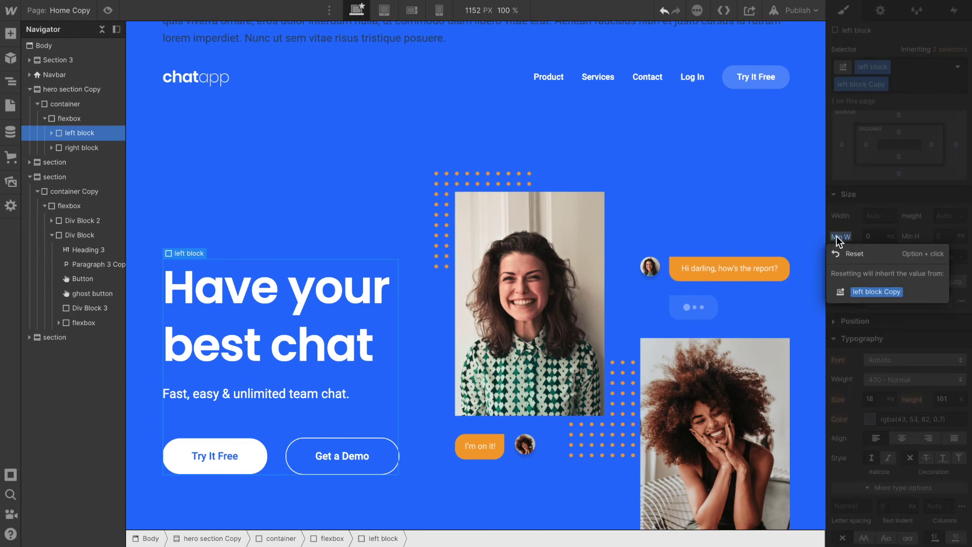
{"action": "left_click", "coordinate": [854, 255]}
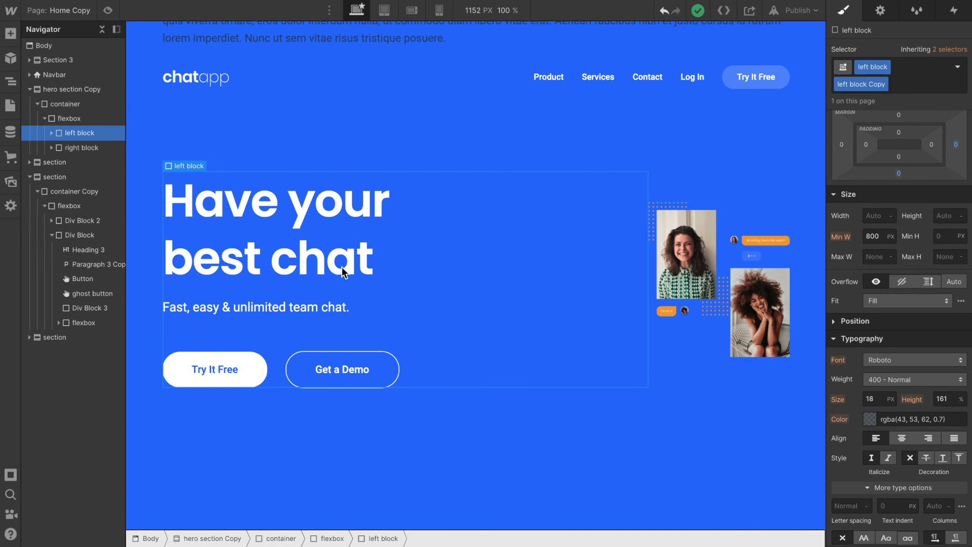
Step: Reduce the hero left block's minimum width in 10 px increments to 520 px
{"action": "left_click", "coordinate": [880, 235]}
{"action": "key", "text": "shift+Down"}
{"action": "key", "text": "shift+Down"}
{"action": "key", "text": "shift+Down"}
{"action": "key", "text": "shift+Down"}
{"action": "key", "text": "shift+Down"}
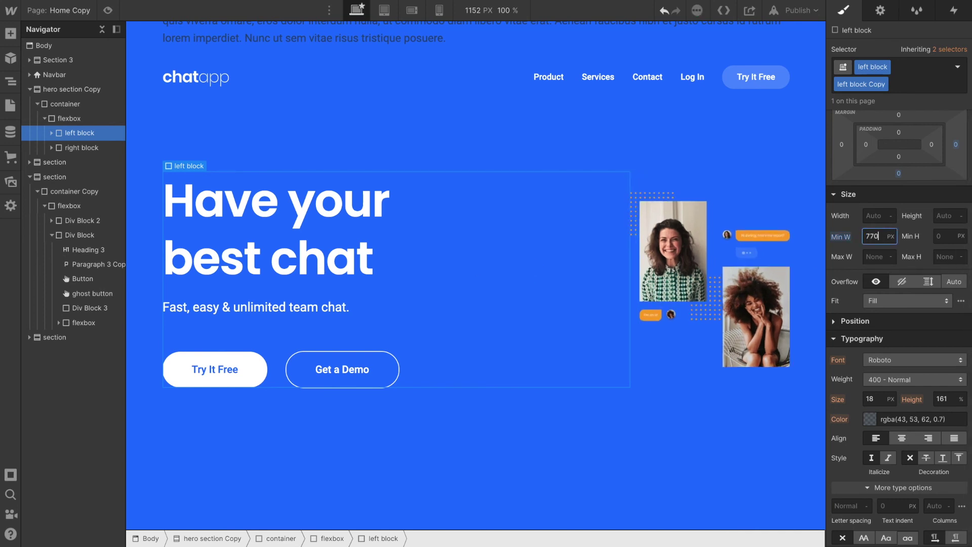
{"action": "key", "text": "shift+Down"}
{"action": "key", "text": "shift+Down"}
{"action": "key", "text": "shift+Down"}
{"action": "key", "text": "shift+Down"}
{"action": "key", "text": "shift+Down"}
{"action": "key", "text": "shift+Down"}
{"action": "key", "text": "shift+Down"}
{"action": "key", "text": "shift+Down"}
{"action": "key", "text": "shift+Down"}
{"action": "key", "text": "shift+Down"}
{"action": "key", "text": "shift+Down"}
{"action": "key", "text": "shift+Down"}
{"action": "key", "text": "shift+Down"}
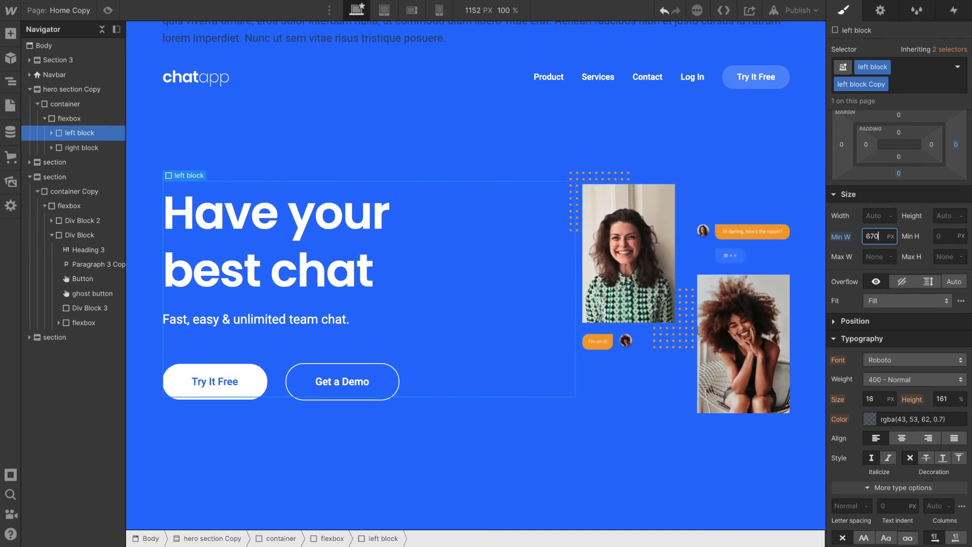
{"action": "key", "text": "shift+Down"}
{"action": "key", "text": "shift+Down"}
{"action": "key", "text": "shift+Down"}
{"action": "key", "text": "shift+Down"}
{"action": "key", "text": "shift+Down"}
{"action": "key", "text": "shift+Down"}
{"action": "key", "text": "shift+Down"}
{"action": "key", "text": "shift+Down"}
{"action": "key", "text": "shift+Down"}
{"action": "key", "text": "shift+Down"}
{"action": "key", "text": "shift+Down"}
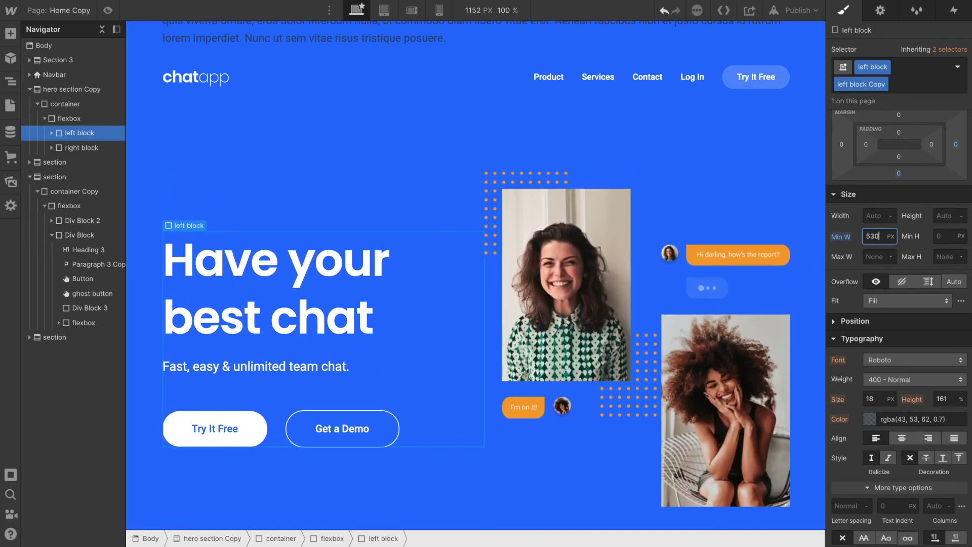
{"action": "key", "text": "shift+Up"}
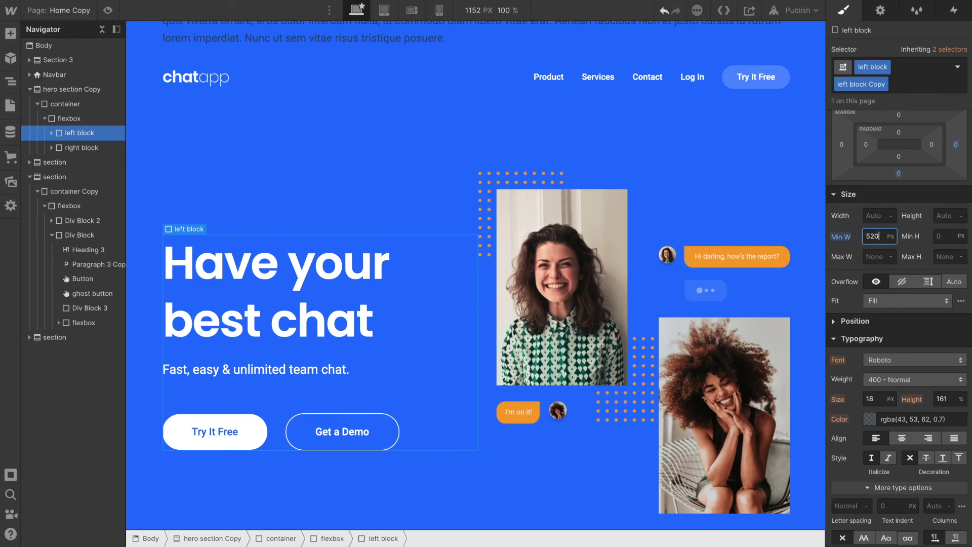
Step: Review the steps of the Notion debugging checklist, highlight Step 5, and return to the Webflow Designer
{"action": "key", "text": "ctrl+Right"}
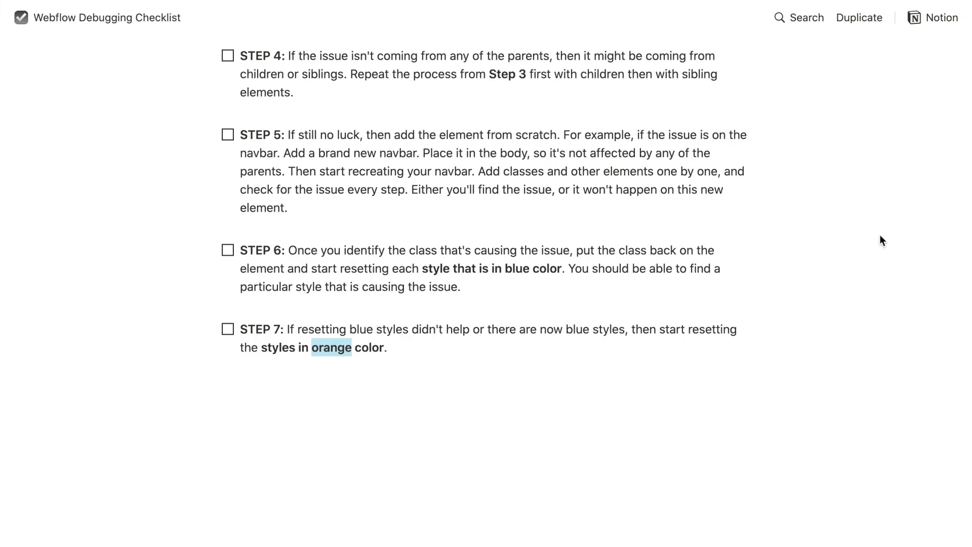
{"action": "scroll", "coordinate": [626, 281], "scroll_direction": "up", "scroll_amount": 3}
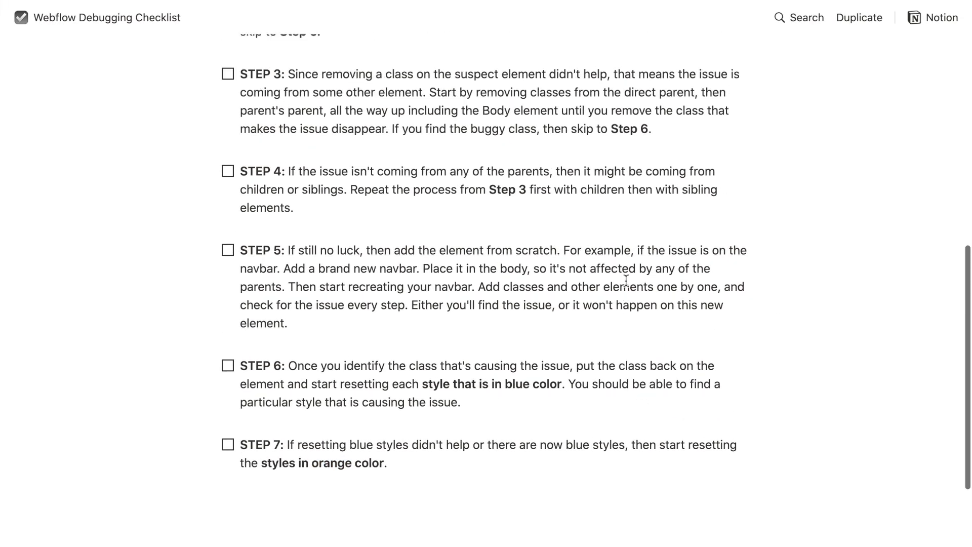
{"action": "scroll", "coordinate": [626, 281], "scroll_direction": "up", "scroll_amount": 8}
{"action": "scroll", "coordinate": [626, 281], "scroll_direction": "down", "scroll_amount": 4}
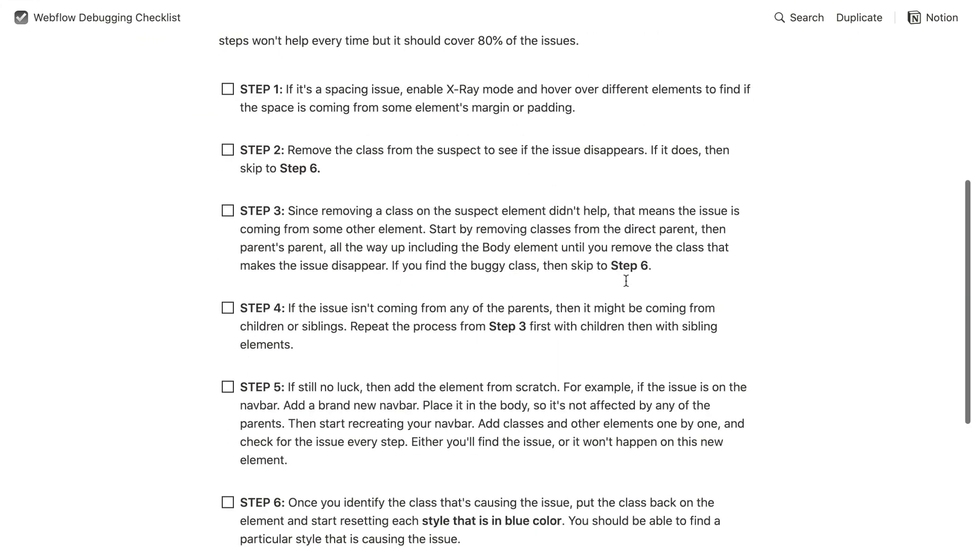
{"action": "scroll", "coordinate": [424, 465], "scroll_direction": "down", "scroll_amount": 5}
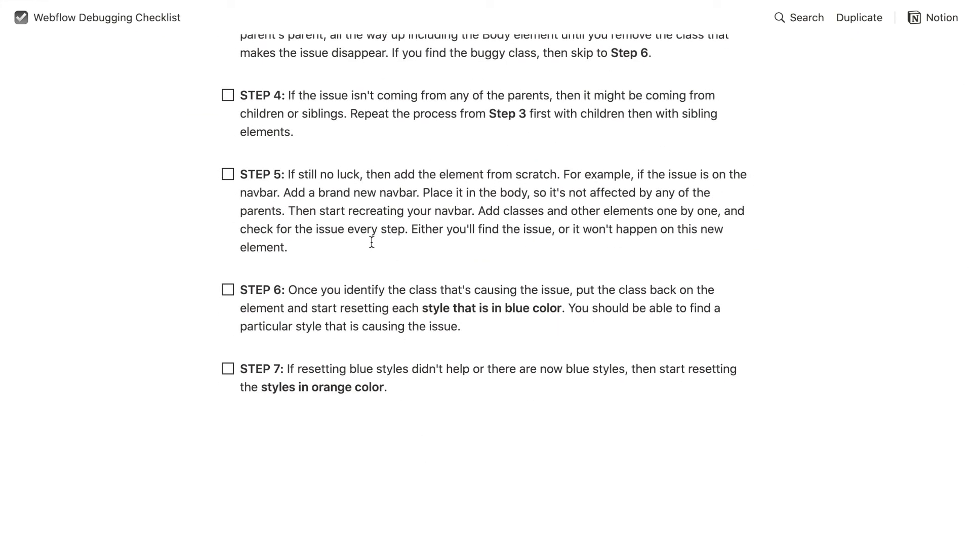
{"action": "triple_click", "coordinate": [326, 213]}
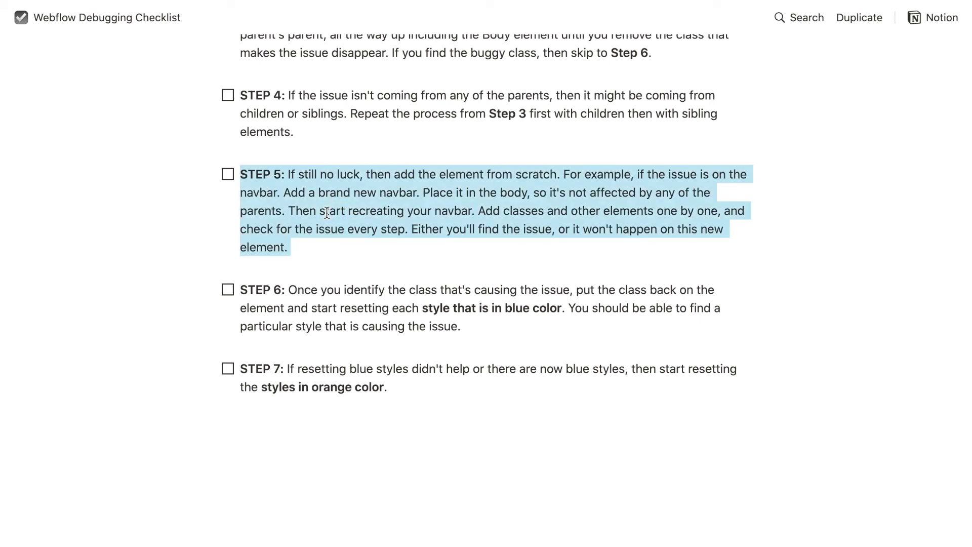
{"action": "key", "text": "ctrl+Left"}
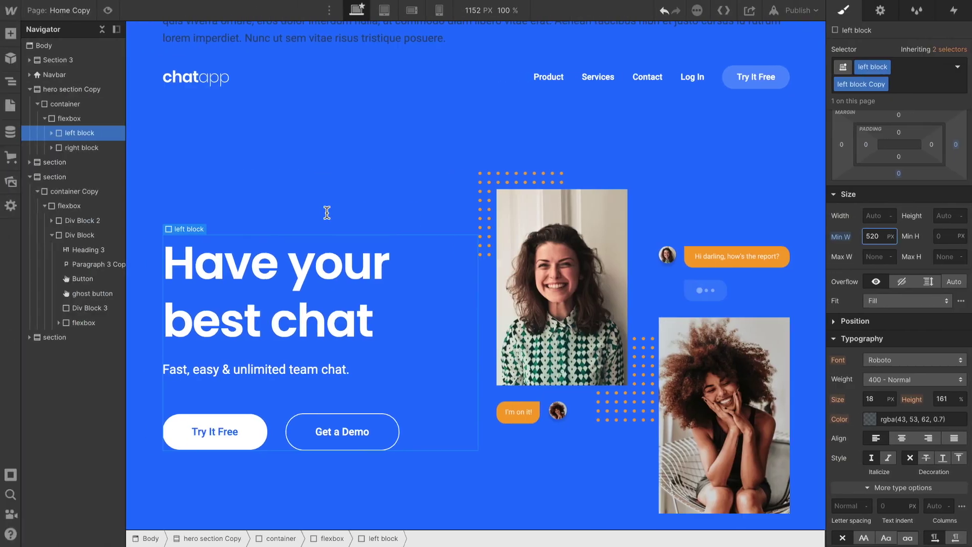
Step: Add a new Navbar component directly inside the page's Body element
{"action": "left_click", "coordinate": [329, 141]}
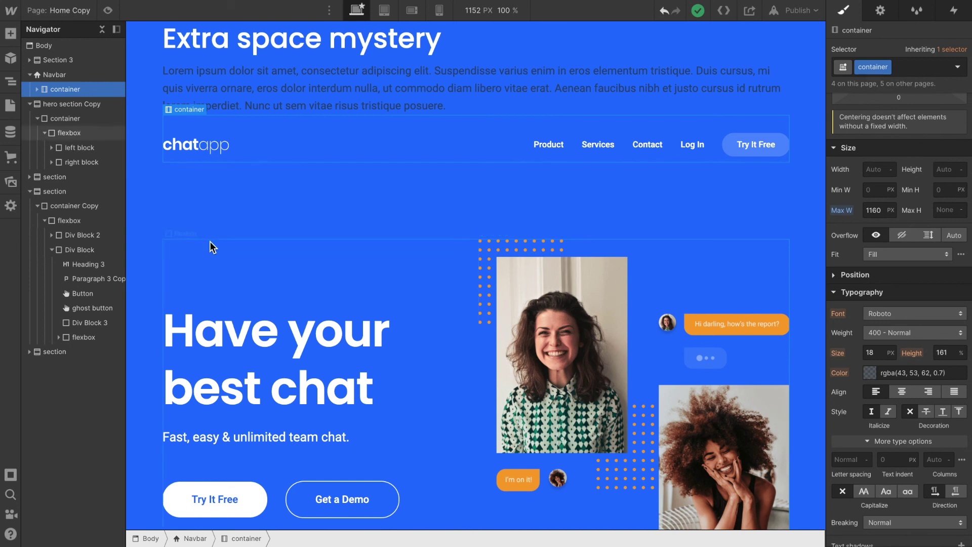
{"action": "left_click", "coordinate": [52, 42]}
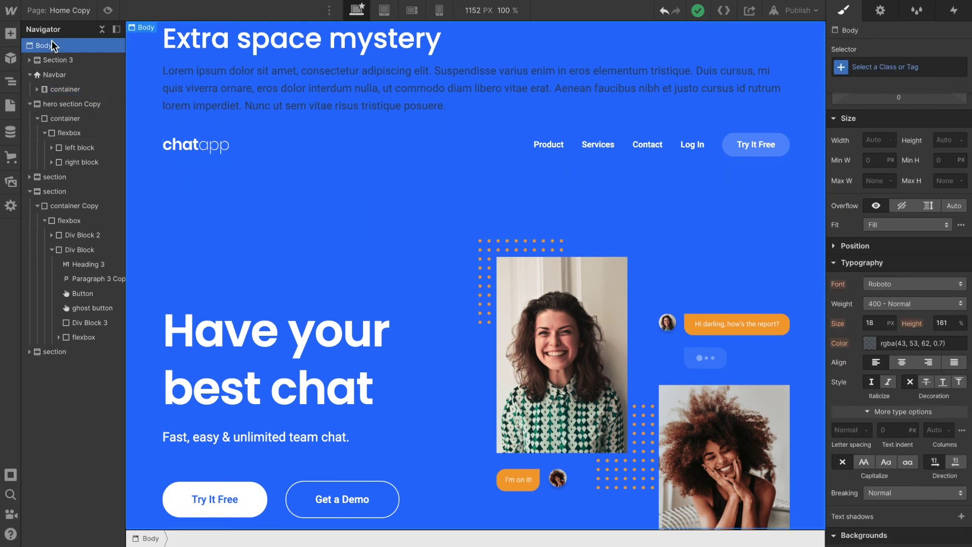
{"action": "left_click", "coordinate": [11, 35]}
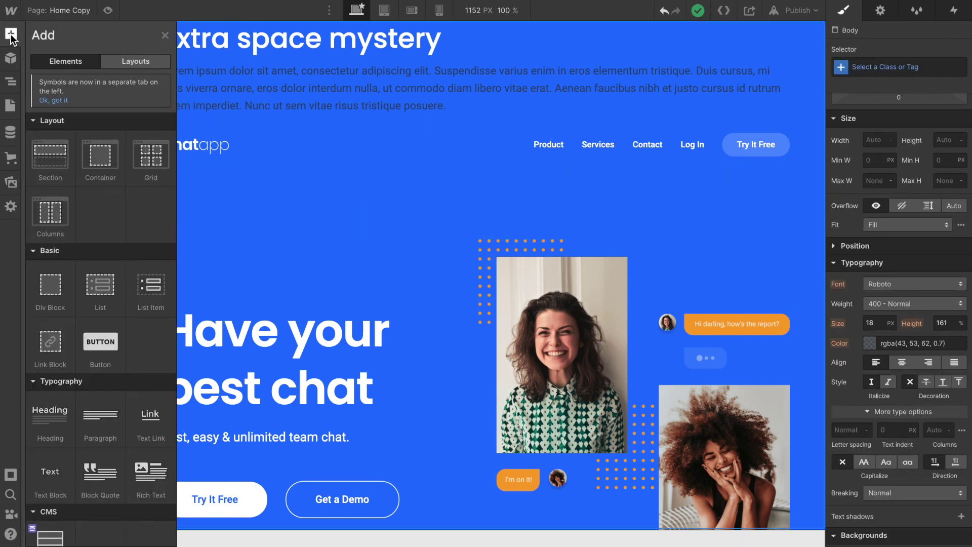
{"action": "scroll", "coordinate": [74, 237], "scroll_direction": "down", "scroll_amount": 6}
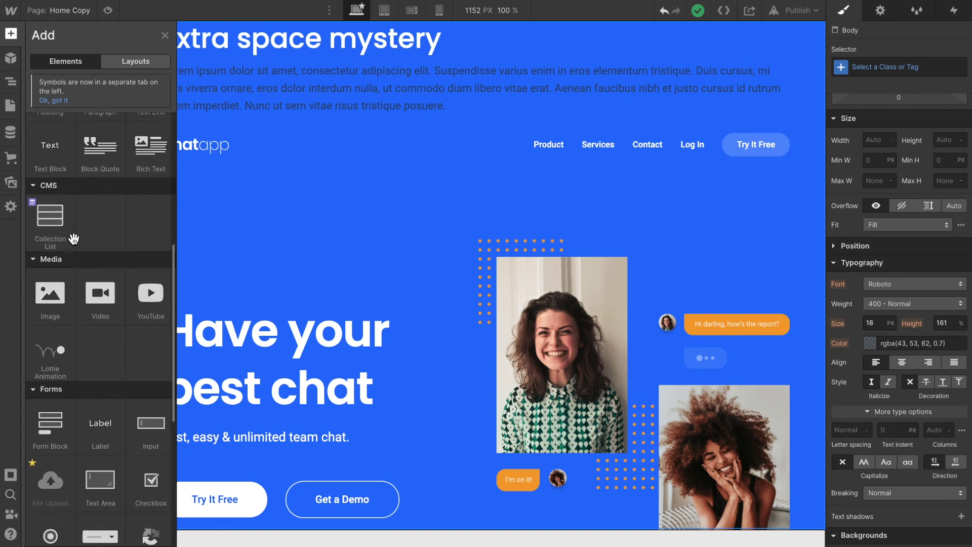
{"action": "scroll", "coordinate": [74, 237], "scroll_direction": "down", "scroll_amount": 3}
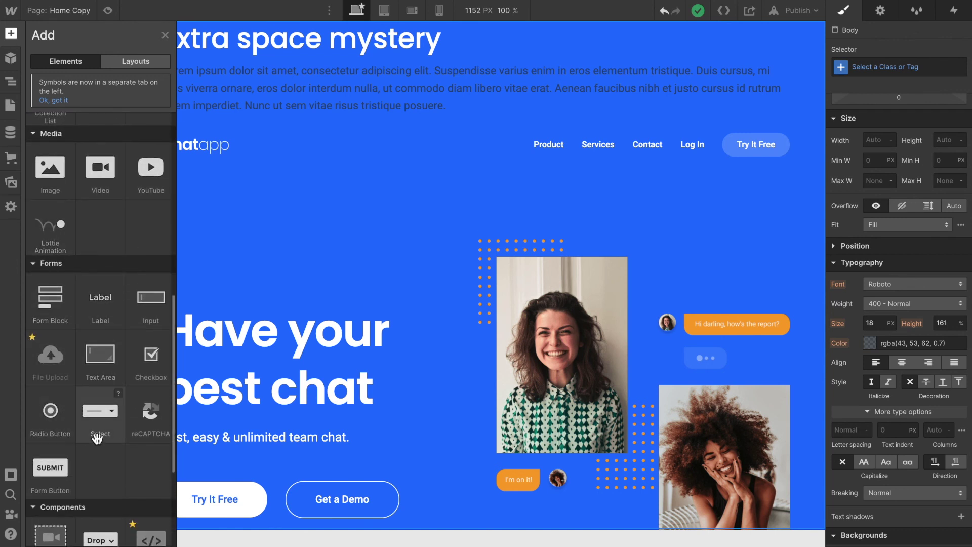
{"action": "scroll", "coordinate": [96, 438], "scroll_direction": "down", "scroll_amount": 4}
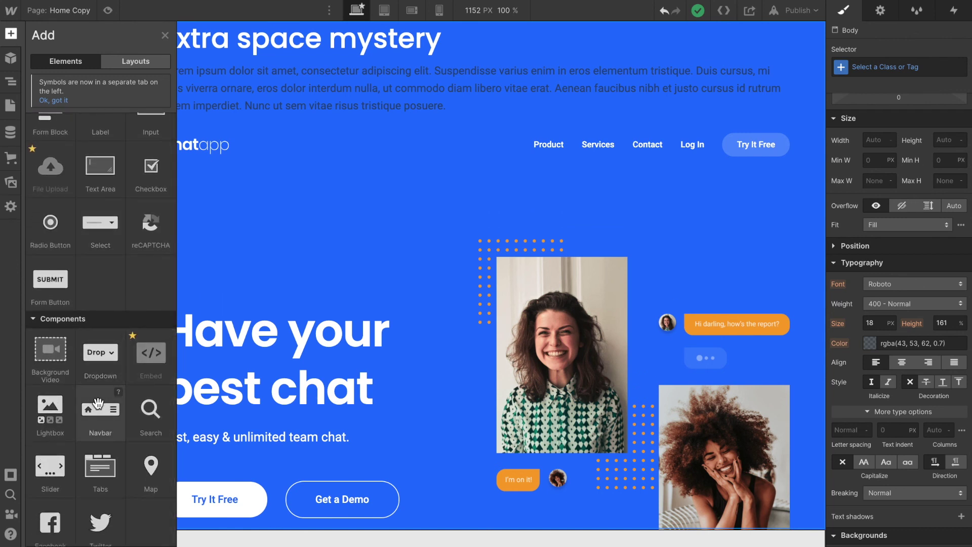
{"action": "left_click", "coordinate": [99, 402]}
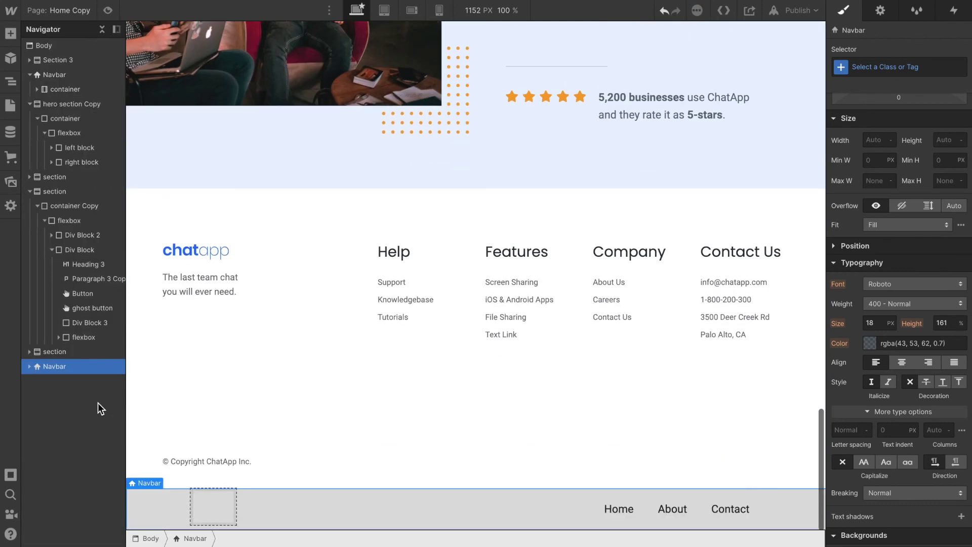
Step: Move the new Navbar between Section 3 and the existing Navbar, with Section 3 collapsed in the element tree
{"action": "left_click_drag", "start_coordinate": [70, 372], "coordinate": [56, 60]}
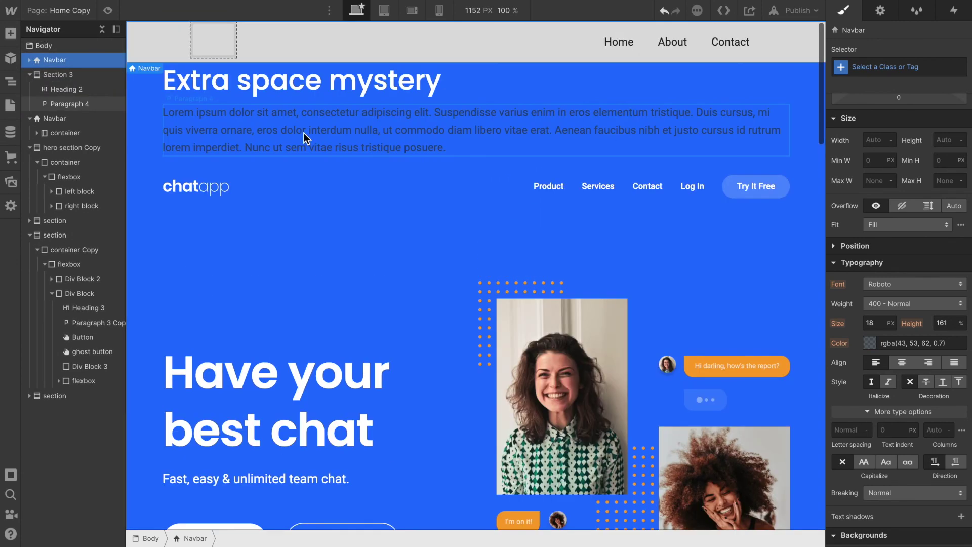
{"action": "left_click", "coordinate": [29, 74]}
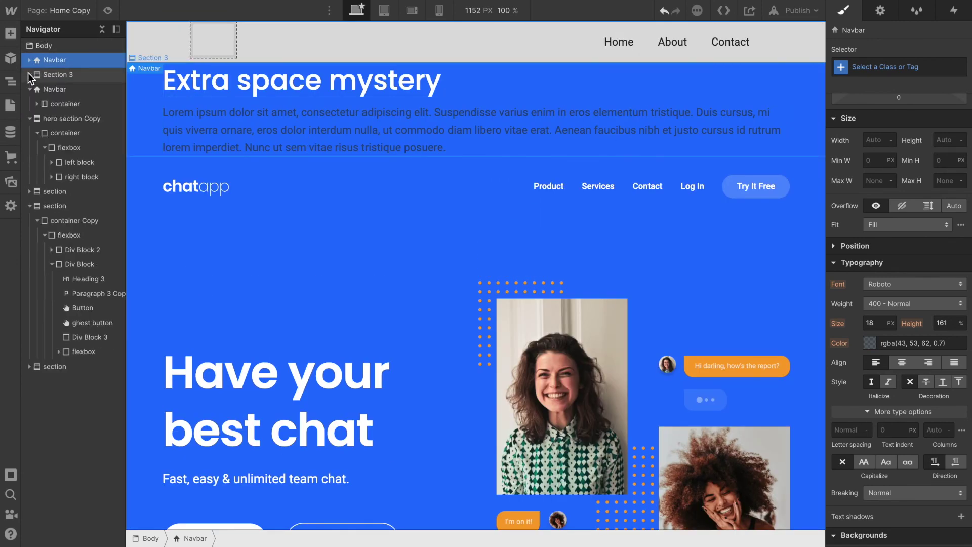
{"action": "left_click", "coordinate": [64, 65]}
{"action": "left_click_drag", "start_coordinate": [63, 66], "coordinate": [63, 79]}
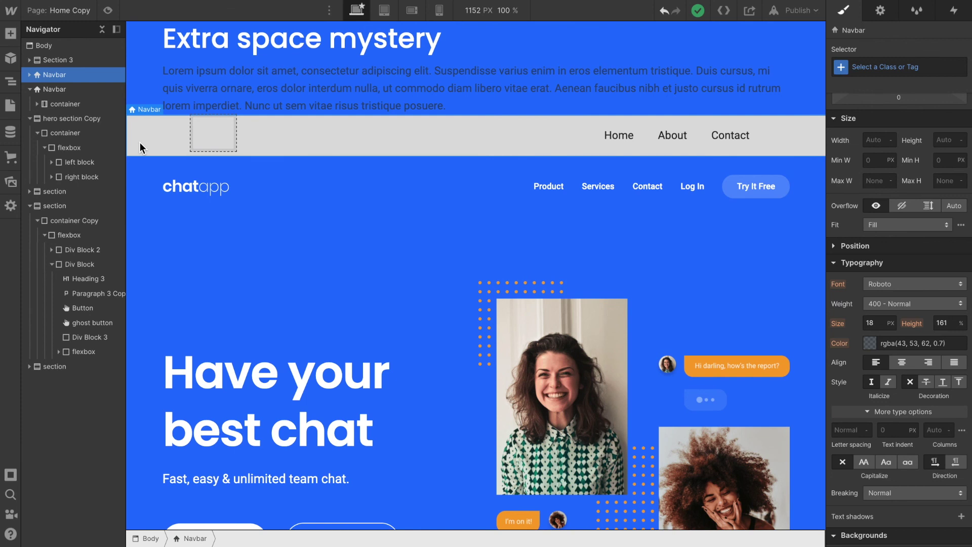
Step: Examine the Body element's style settings and available classes and tags, and reselect the new Navbar
{"action": "left_click", "coordinate": [70, 43]}
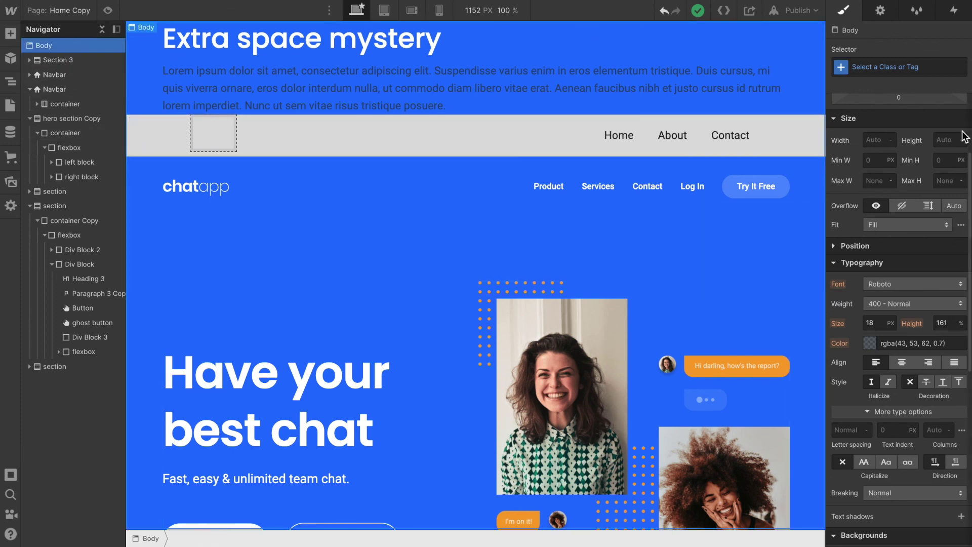
{"action": "scroll", "coordinate": [942, 152], "scroll_direction": "up", "scroll_amount": 3}
{"action": "scroll", "coordinate": [911, 243], "scroll_direction": "down", "scroll_amount": 3}
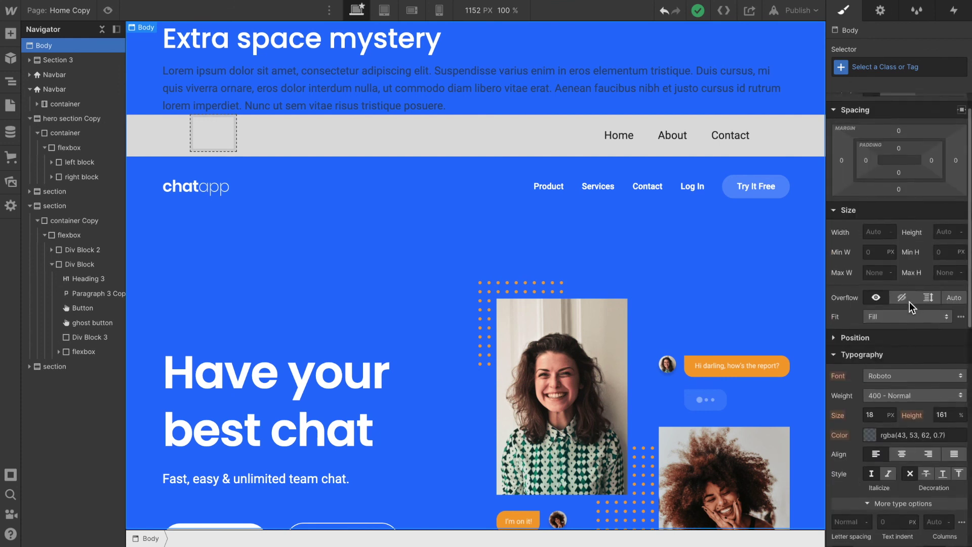
{"action": "scroll", "coordinate": [908, 334], "scroll_direction": "up", "scroll_amount": 3}
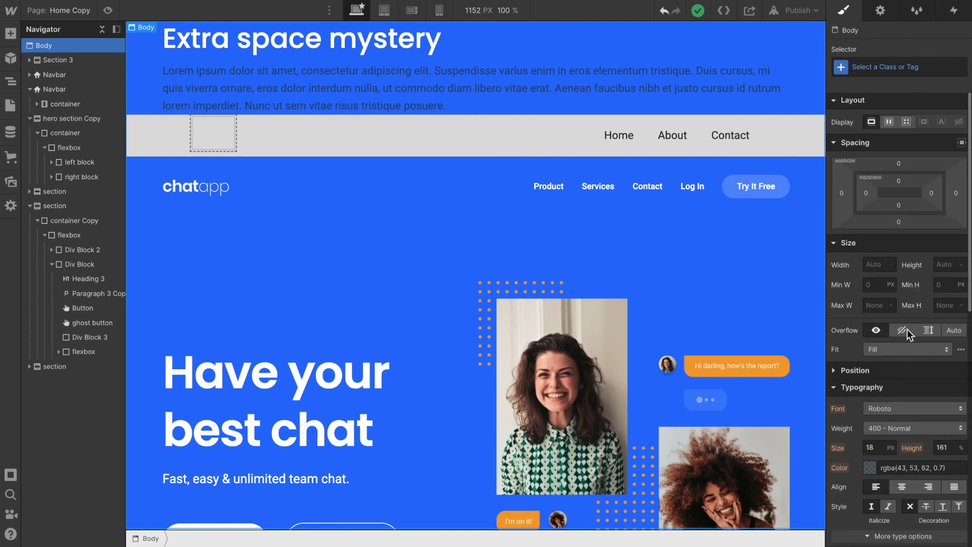
{"action": "left_click", "coordinate": [887, 67]}
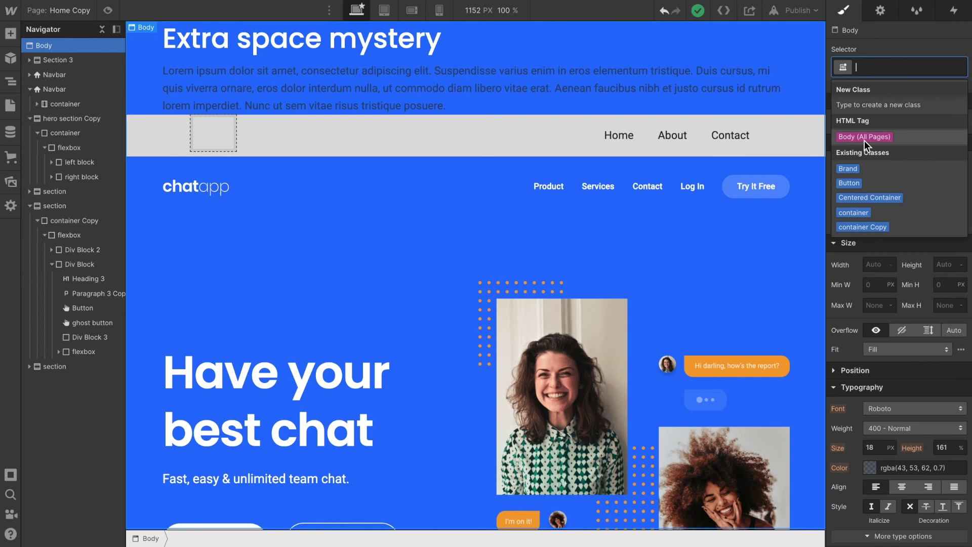
{"action": "left_click", "coordinate": [891, 49]}
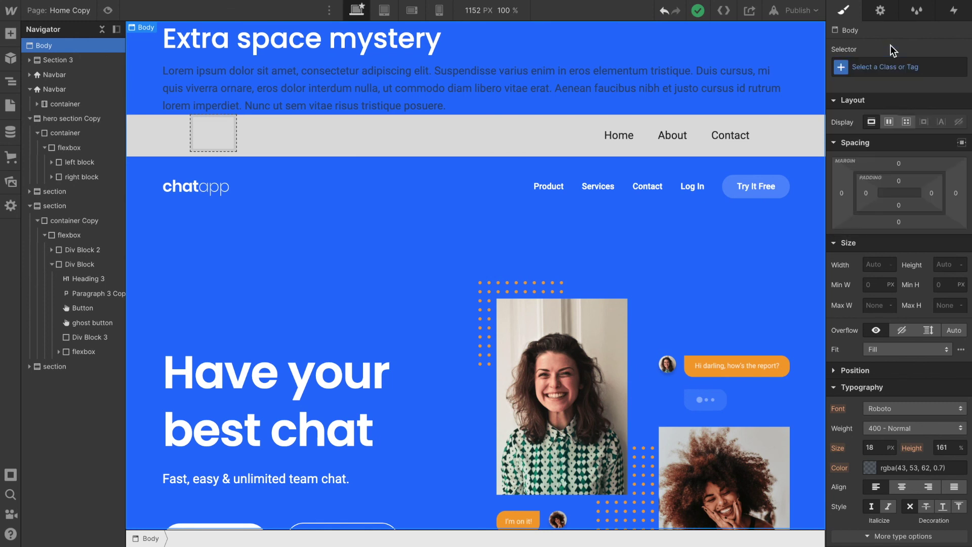
{"action": "left_click", "coordinate": [167, 140]}
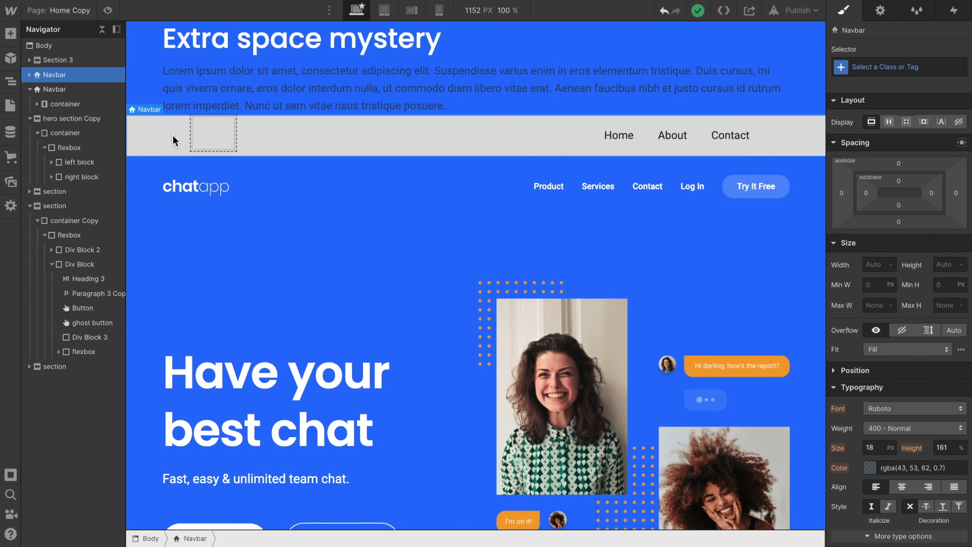
Step: Expand the new Navbar down to its Menu Button icon, examine the settings of its Container, Icon and Nav Menu, and return to the Navbar's styles
{"action": "left_click", "coordinate": [28, 75]}
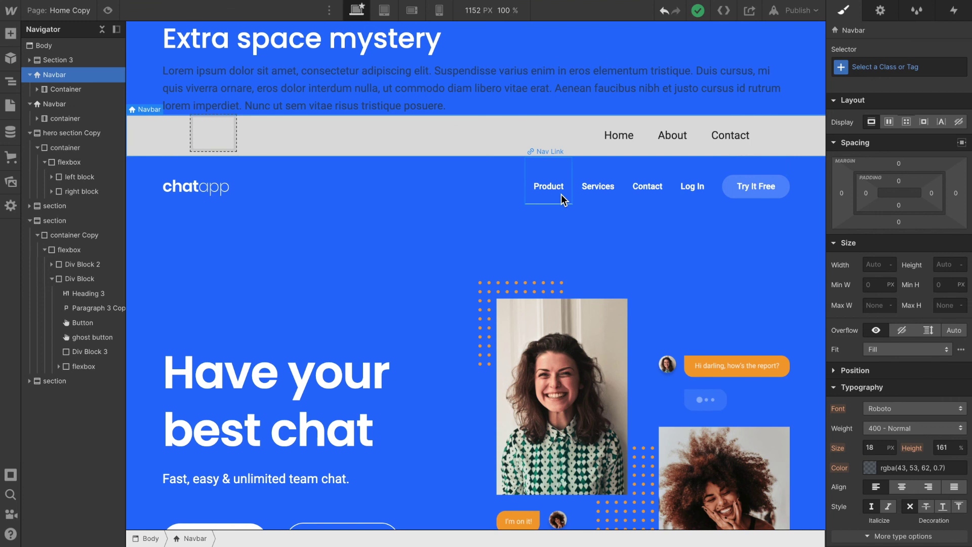
{"action": "left_click", "coordinate": [530, 134]}
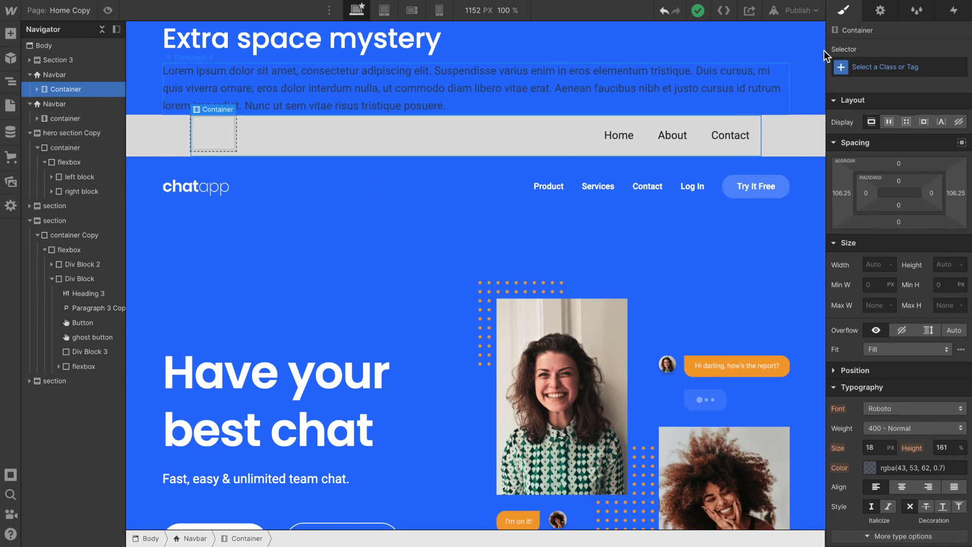
{"action": "left_click", "coordinate": [881, 11]}
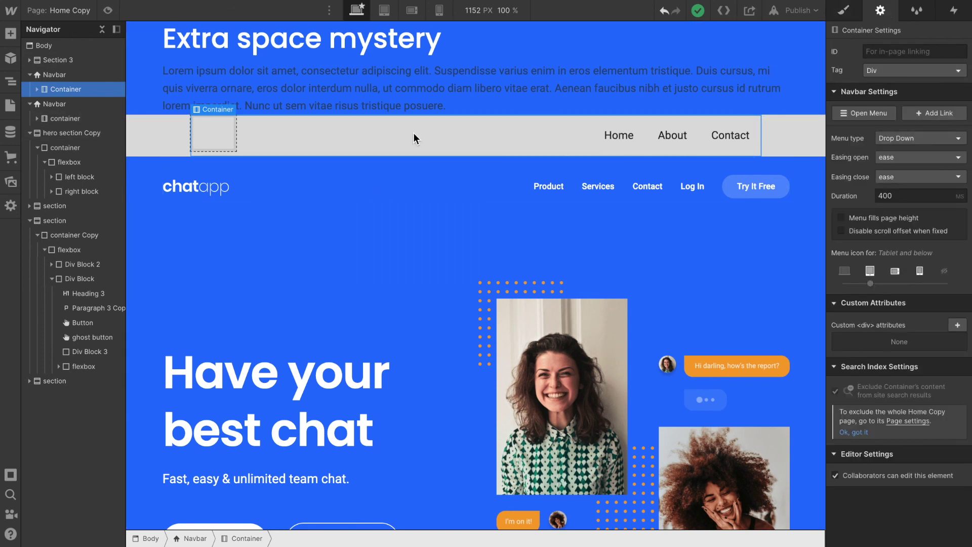
{"action": "left_click", "coordinate": [37, 89]}
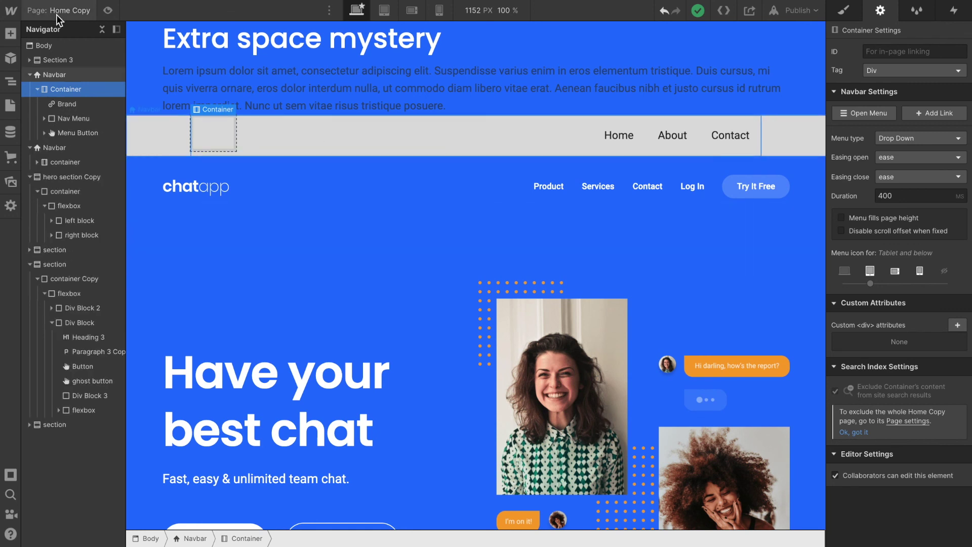
{"action": "left_click", "coordinate": [41, 132]}
{"action": "left_click", "coordinate": [77, 147]}
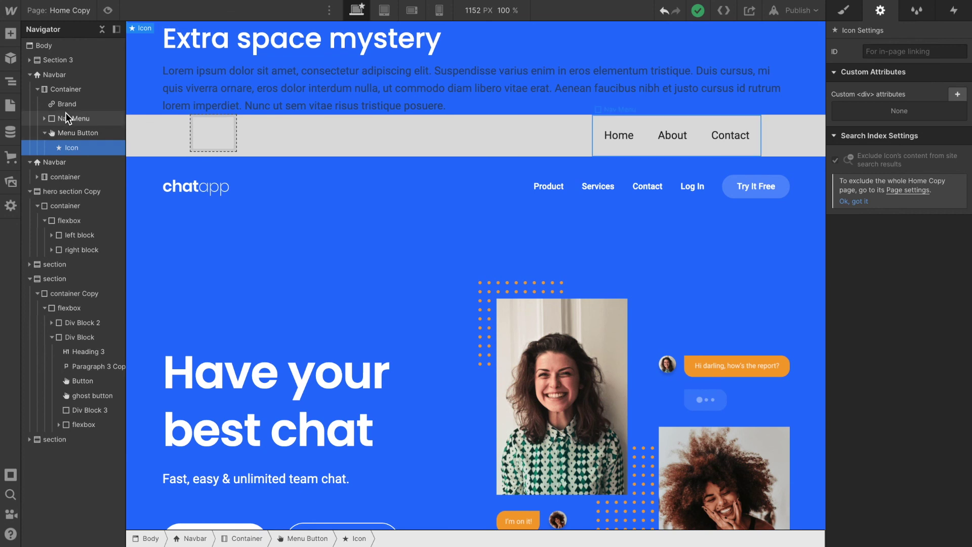
{"action": "left_click", "coordinate": [66, 112]}
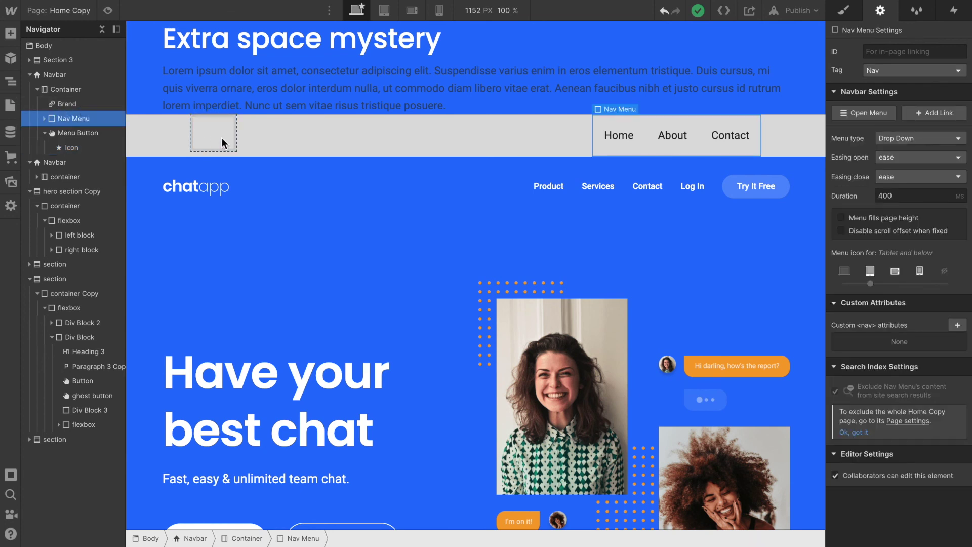
{"action": "left_click", "coordinate": [160, 137]}
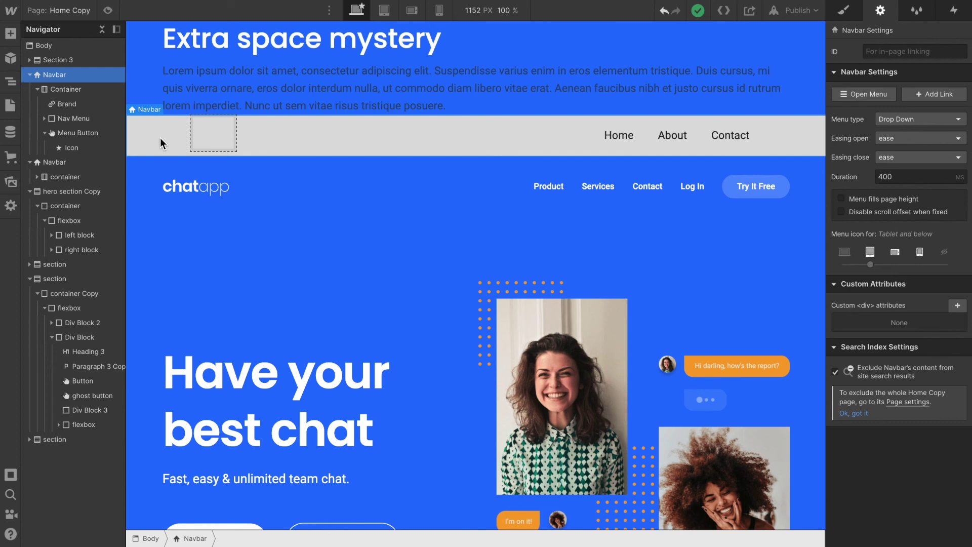
{"action": "left_click", "coordinate": [843, 10]}
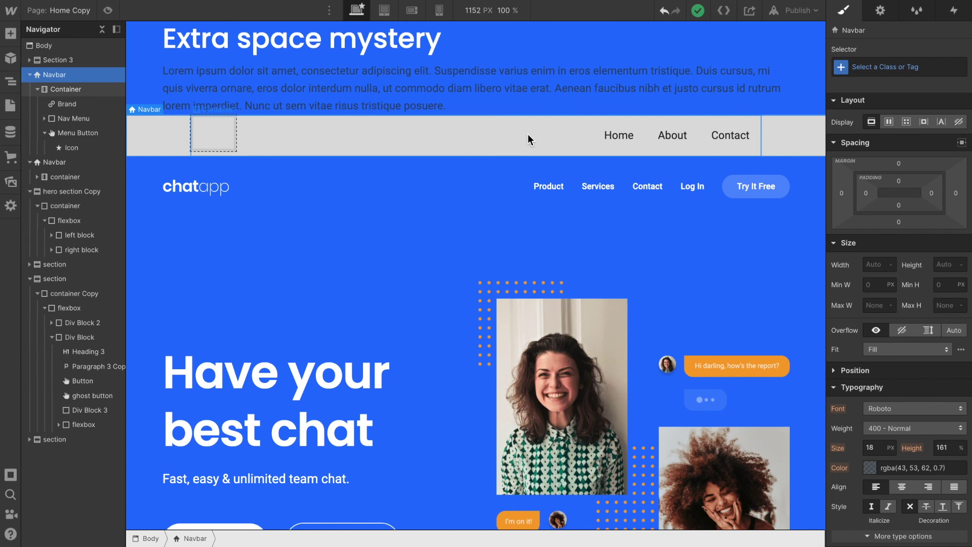
Step: Switch to the Webflow Debugging Checklist in Notion and return to its beginning to review the steps
{"action": "left_click", "coordinate": [637, 133]}
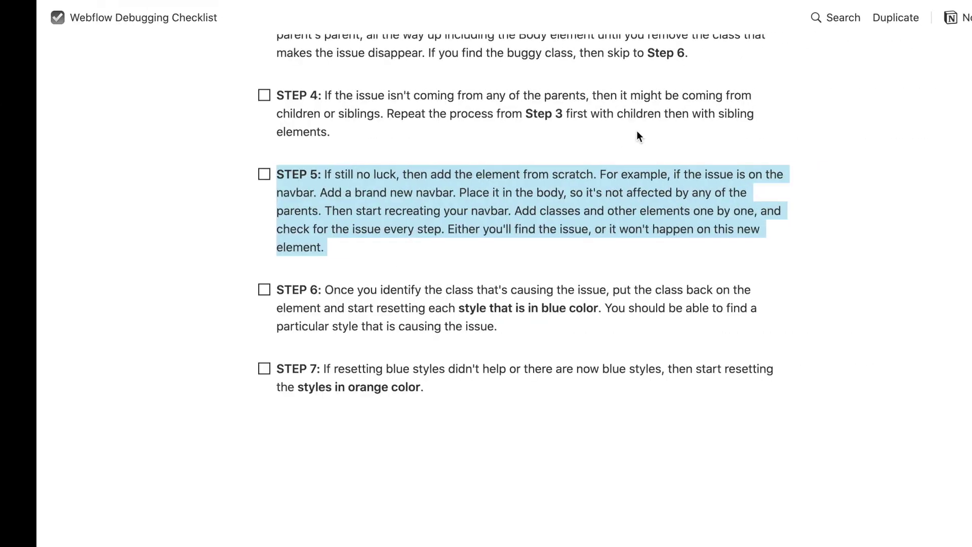
{"action": "scroll", "coordinate": [637, 131], "scroll_direction": "up", "scroll_amount": 10}
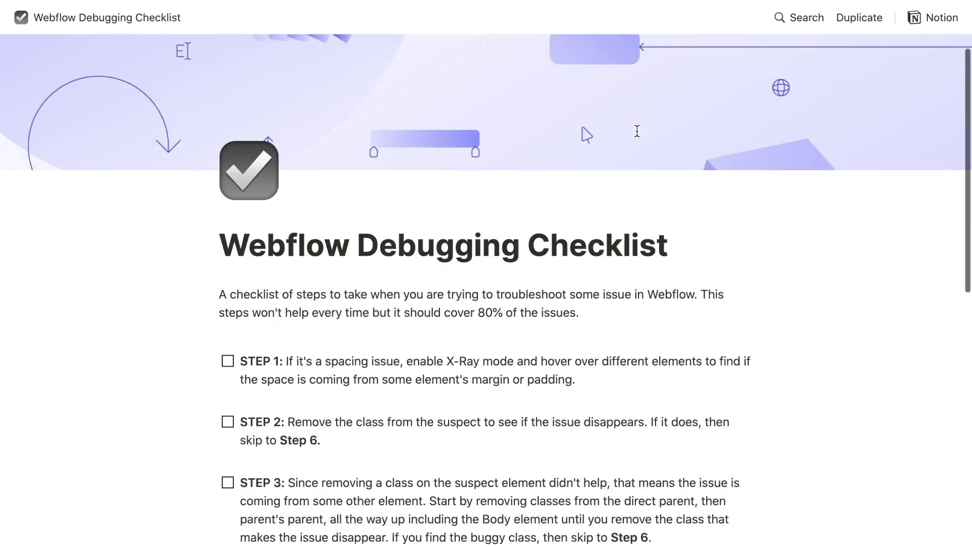